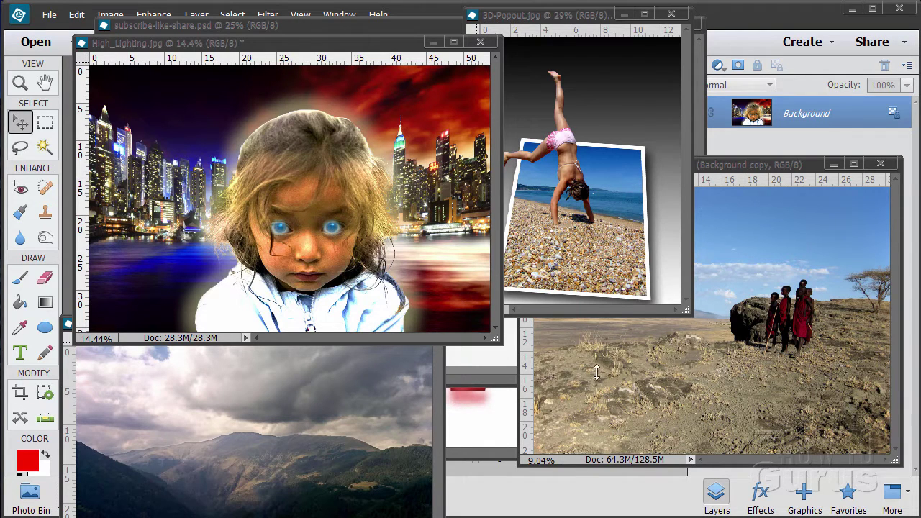
- Minimize the High_Lighting.jpg, 3D-Popout.jpg, local-children-in-tanzania.psd and mountains01.psd windows and switch to another open document
{"action": "left_click", "coordinate": [432, 41]}
{"action": "left_click", "coordinate": [625, 15]}
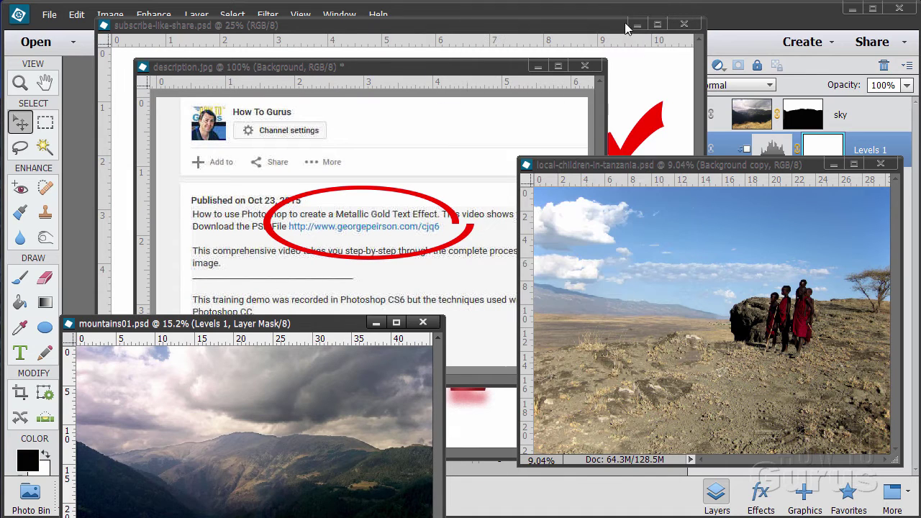
{"action": "left_click", "coordinate": [833, 165]}
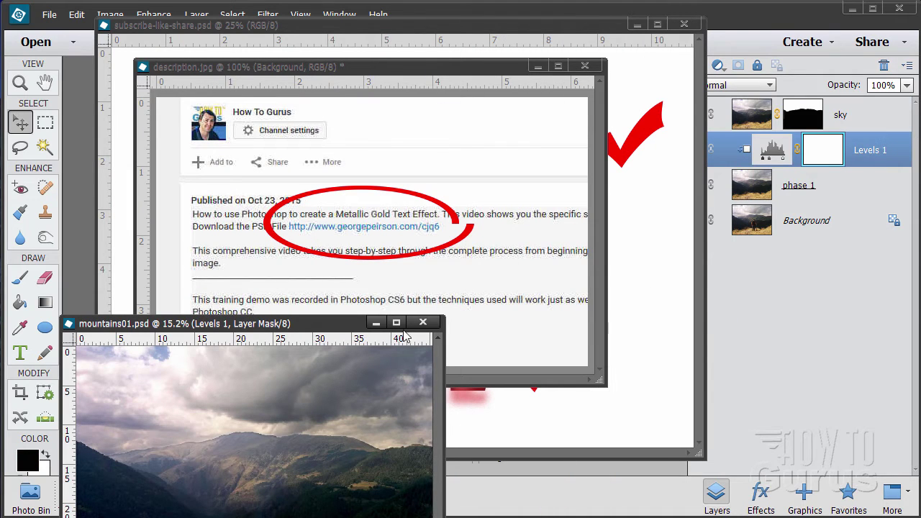
{"action": "left_click", "coordinate": [375, 322]}
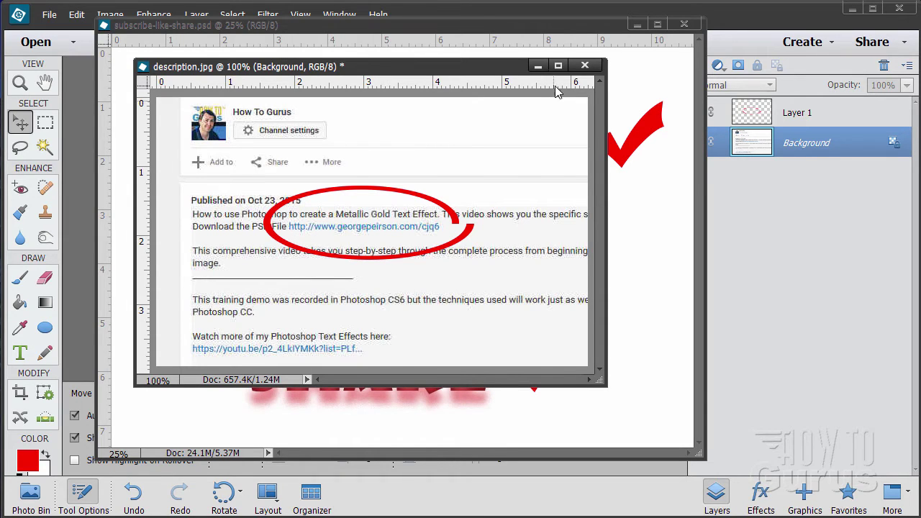
{"action": "key", "text": "ctrl+Tab"}
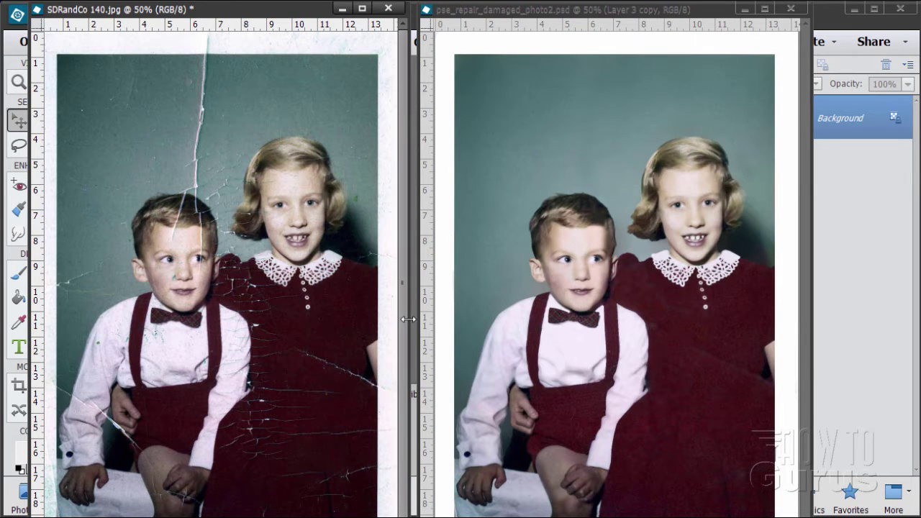
- Examine the cracks and scratches around the girl's hair and face in SDRandCo 140.jpg at up to 400% magnification
{"action": "left_click_drag", "start_coordinate": [408, 319], "coordinate": [421, 319]}
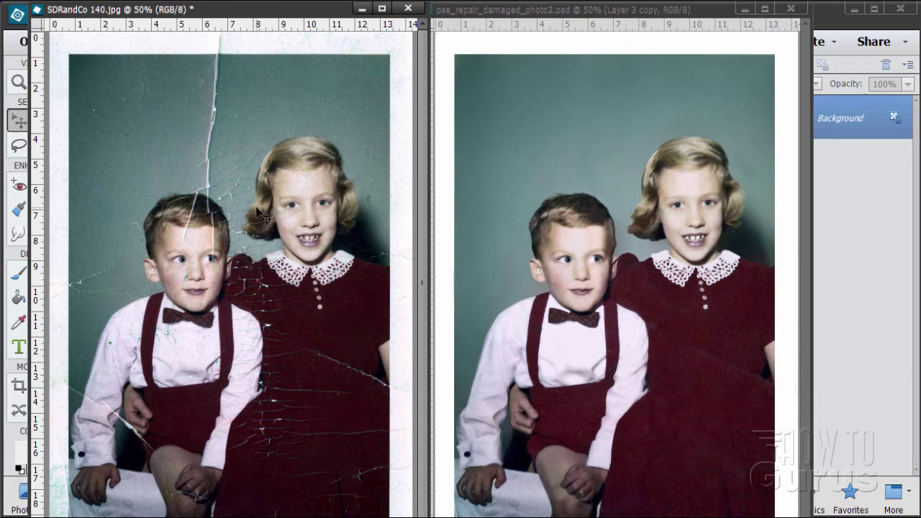
{"action": "left_click", "coordinate": [22, 85]}
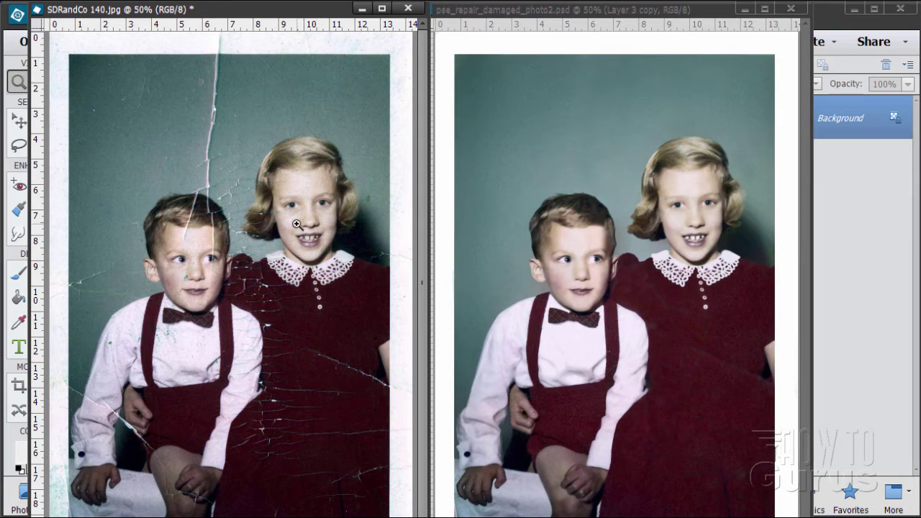
{"action": "left_click", "coordinate": [267, 218]}
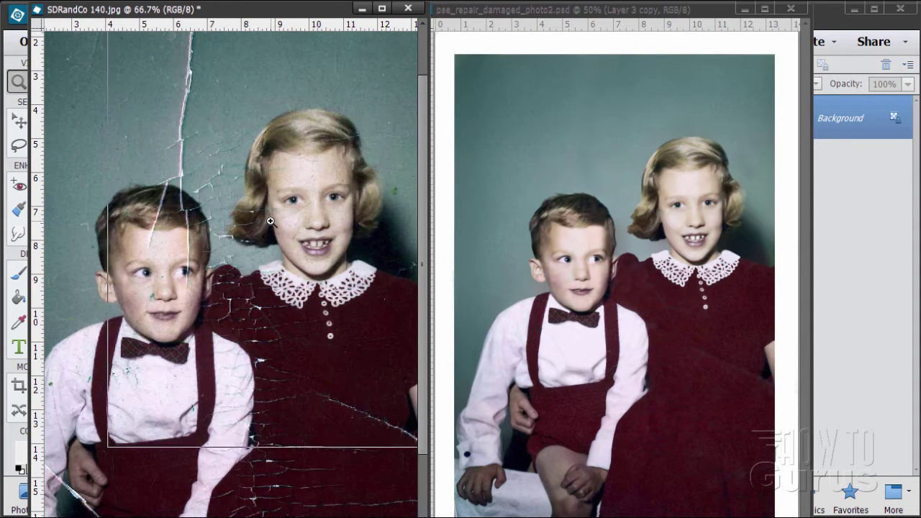
{"action": "left_click", "coordinate": [271, 221]}
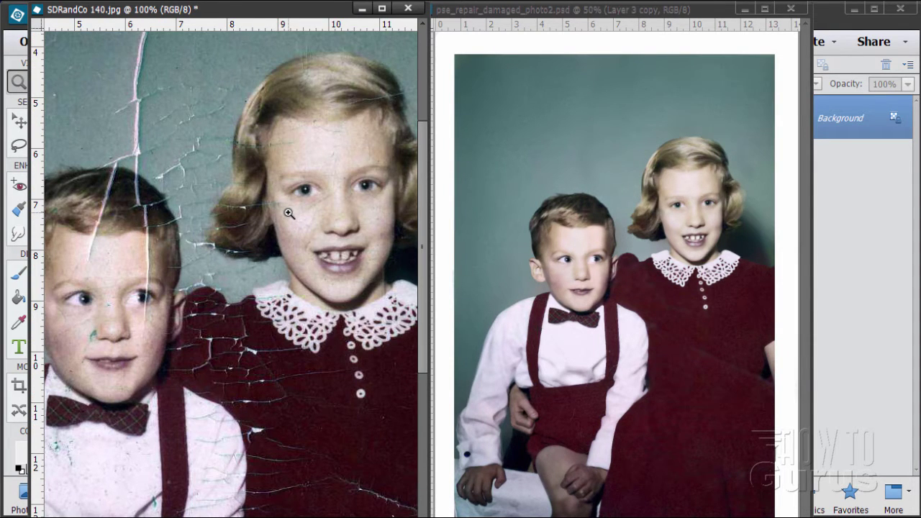
{"action": "left_click", "coordinate": [291, 216]}
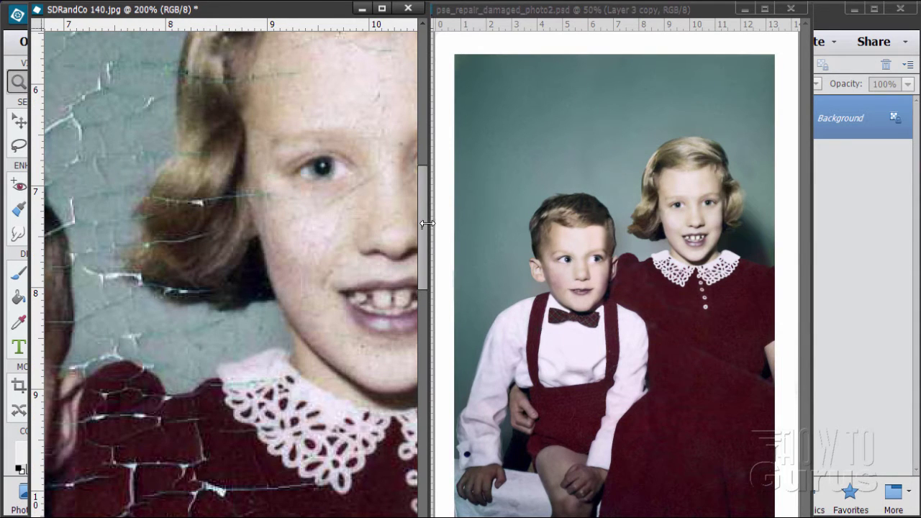
{"action": "left_click_drag", "start_coordinate": [424, 228], "coordinate": [422, 210]}
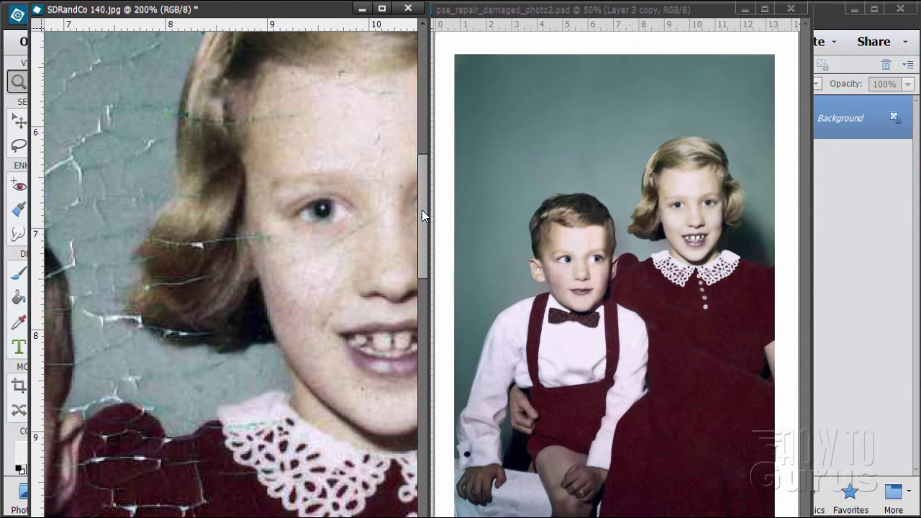
{"action": "left_click", "coordinate": [309, 158]}
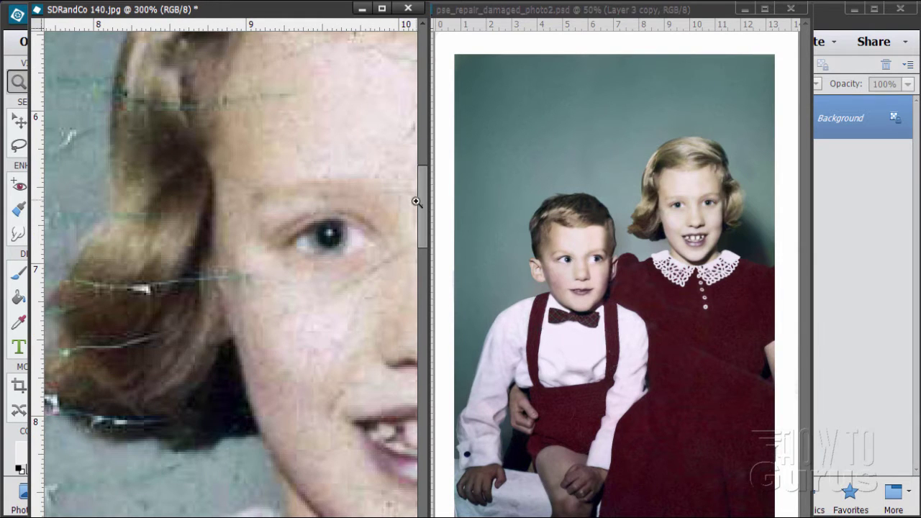
{"action": "left_click_drag", "start_coordinate": [422, 212], "coordinate": [419, 185]}
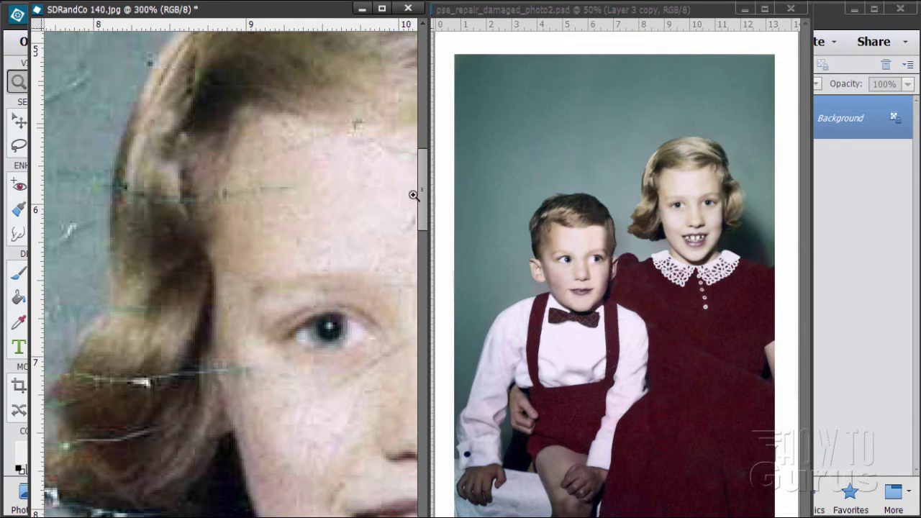
{"action": "left_click", "coordinate": [383, 234]}
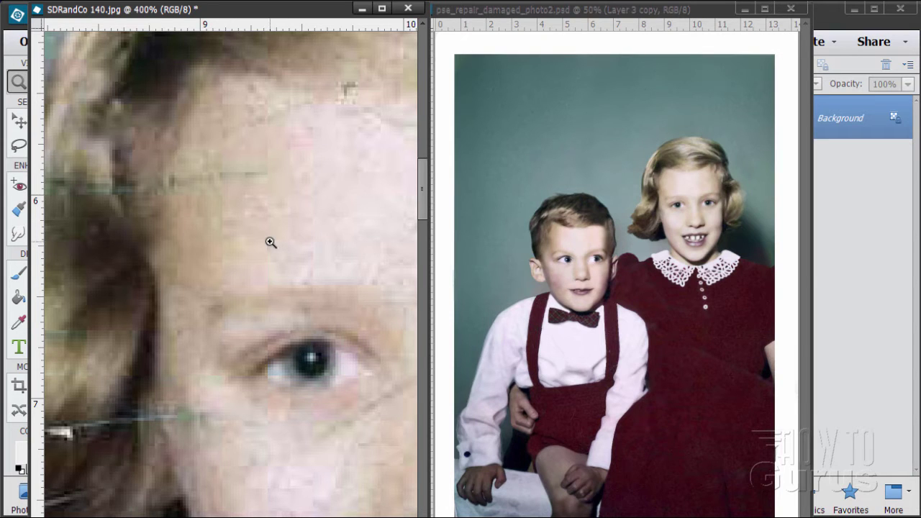
{"action": "left_click", "coordinate": [223, 221], "text": "alt"}
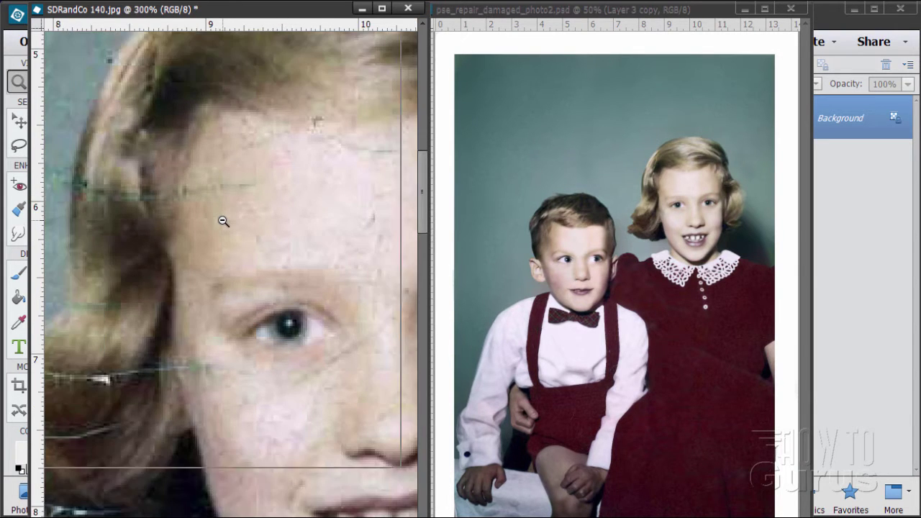
{"action": "left_click", "coordinate": [223, 220], "text": "alt"}
{"action": "left_click", "coordinate": [223, 221], "text": "alt"}
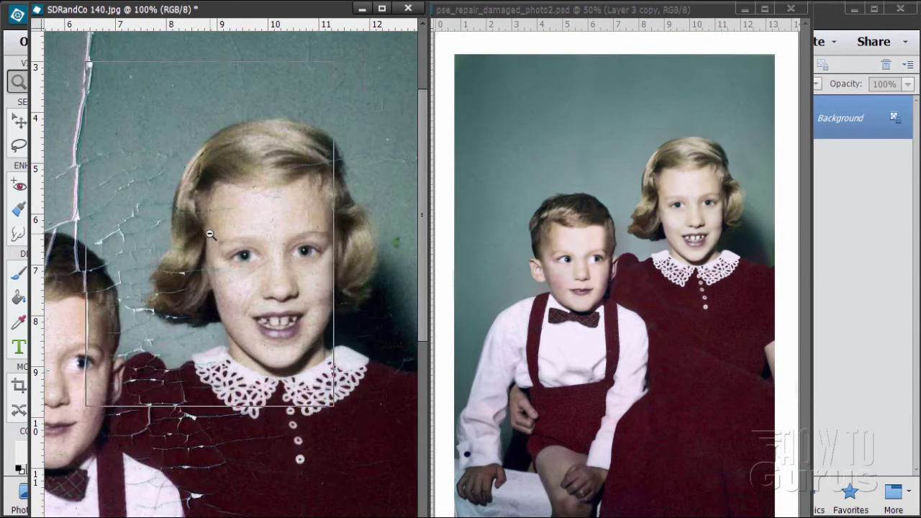
{"action": "left_click", "coordinate": [212, 240], "text": "alt"}
{"action": "left_click", "coordinate": [196, 251], "text": "alt"}
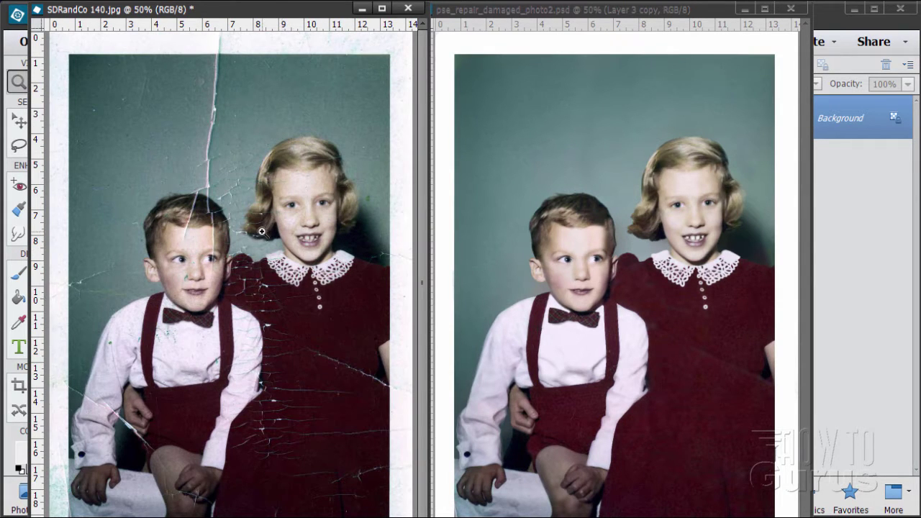
{"action": "left_click", "coordinate": [18, 119]}
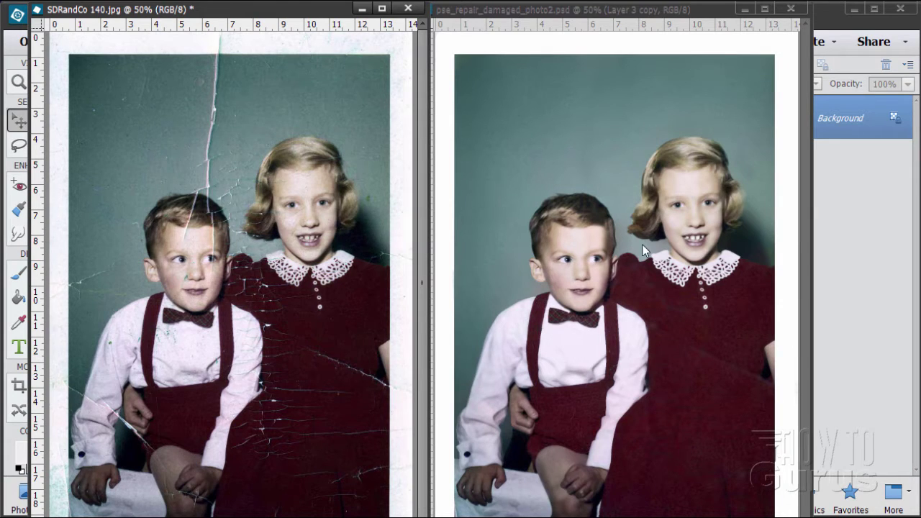
- Close the damaged photo SDRandCo 140.jpg, then reposition and widen the pse_repair_damaged_photo2.psd window
{"action": "left_click", "coordinate": [408, 10]}
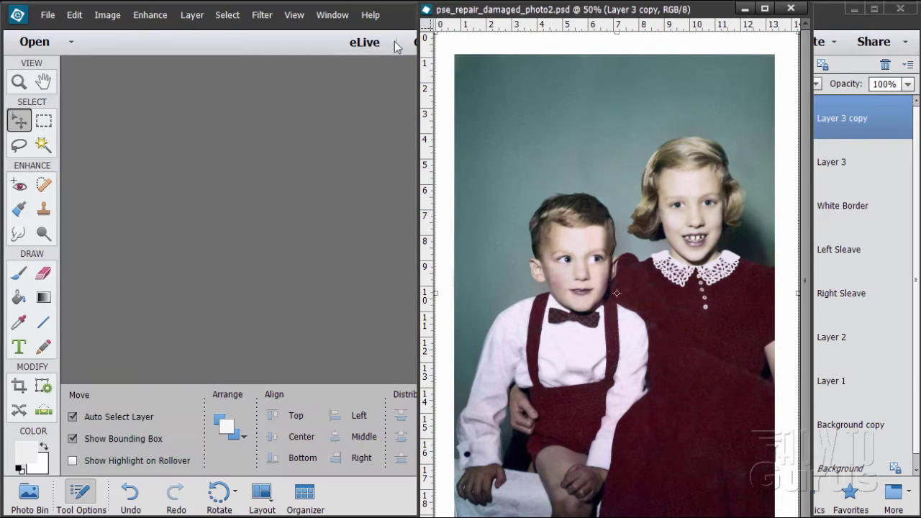
{"action": "left_click_drag", "start_coordinate": [489, 14], "coordinate": [255, 16]}
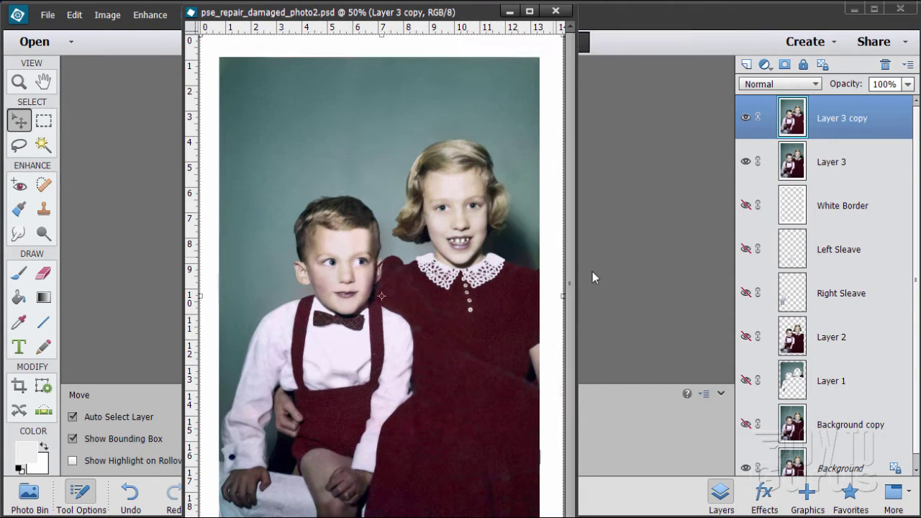
{"action": "left_click_drag", "start_coordinate": [576, 280], "coordinate": [654, 276]}
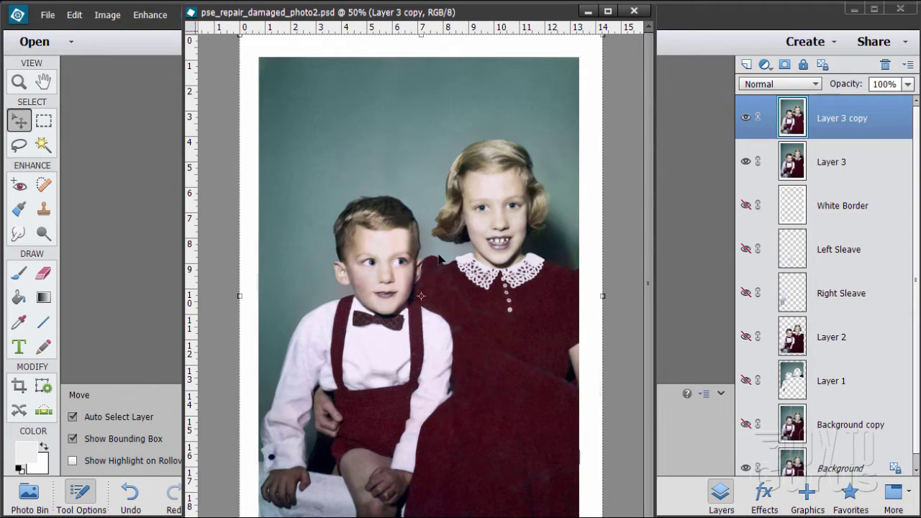
- Switch the Lasso tool to its Polygonal Lasso variant and return to the Move tool
{"action": "left_click", "coordinate": [20, 146]}
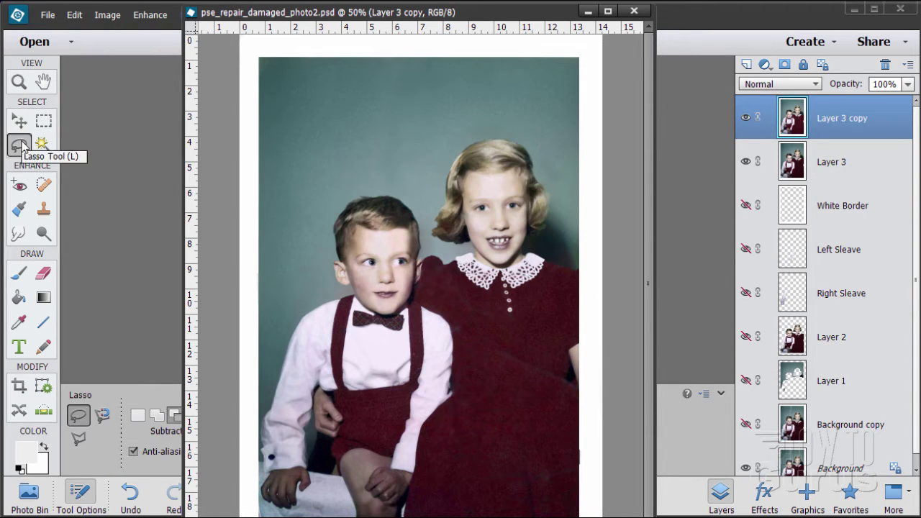
{"action": "left_click", "coordinate": [78, 437]}
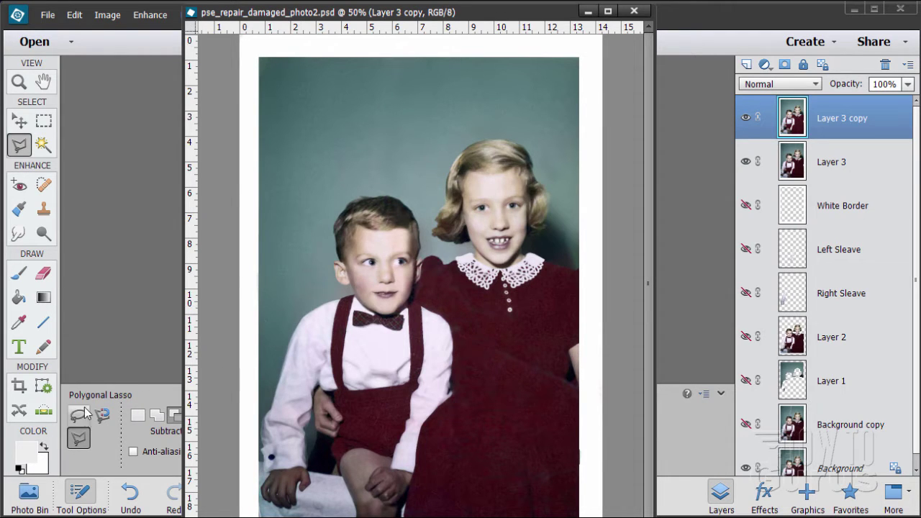
{"action": "left_click", "coordinate": [19, 123]}
- Review the saved selections offered by Load Selection without loading one, and locate the Save Selection command
{"action": "left_click_drag", "start_coordinate": [419, 14], "coordinate": [398, 96]}
{"action": "left_click", "coordinate": [227, 16]}
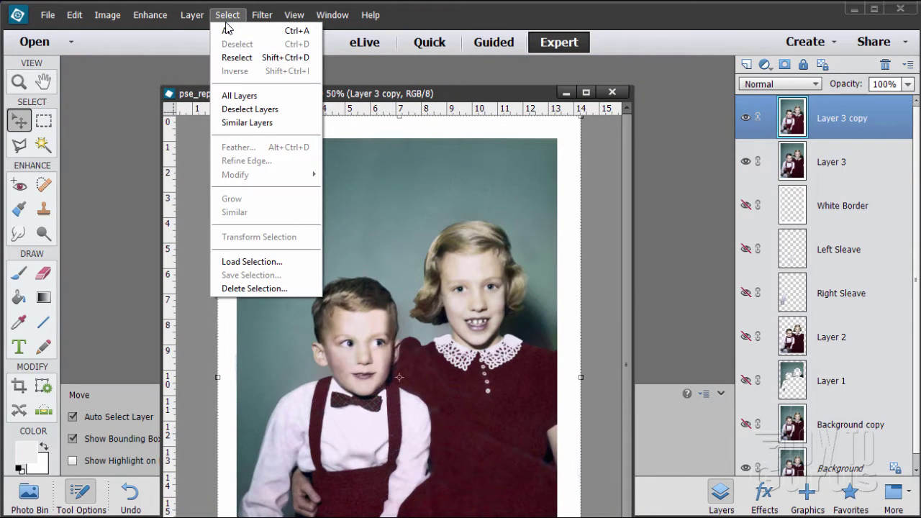
{"action": "left_click", "coordinate": [252, 261]}
{"action": "left_click", "coordinate": [434, 177]}
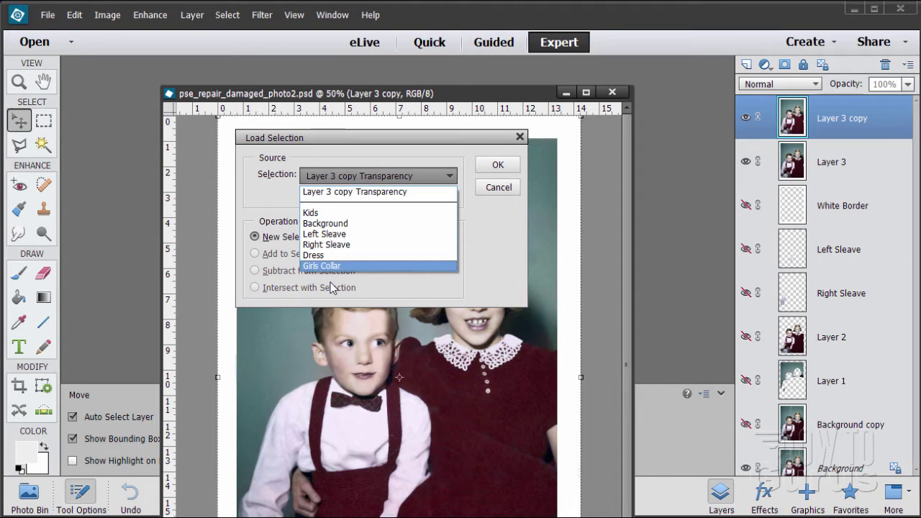
{"action": "left_click", "coordinate": [492, 188]}
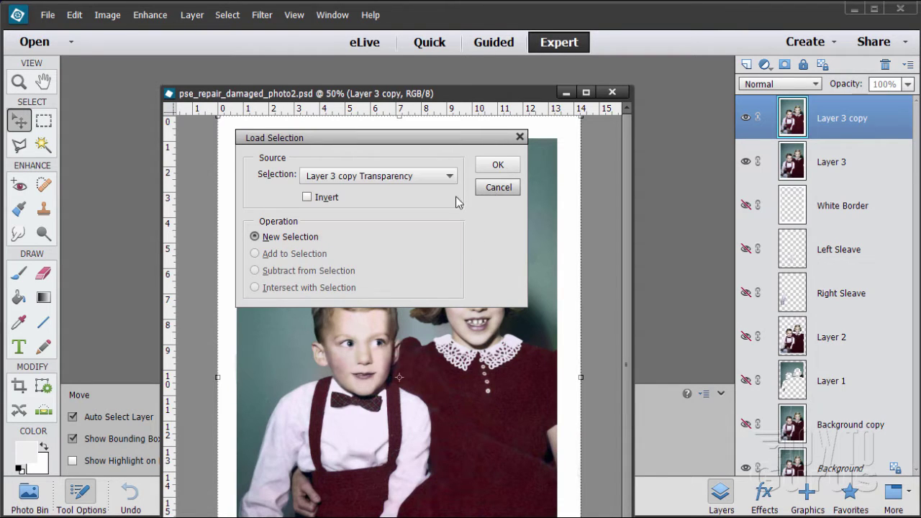
{"action": "left_click", "coordinate": [498, 189]}
{"action": "left_click", "coordinate": [227, 15]}
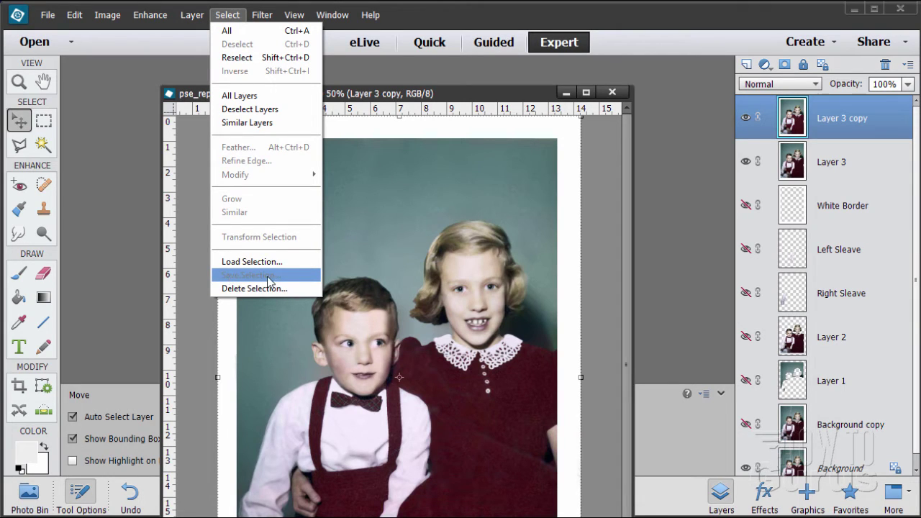
{"action": "left_click", "coordinate": [441, 27]}
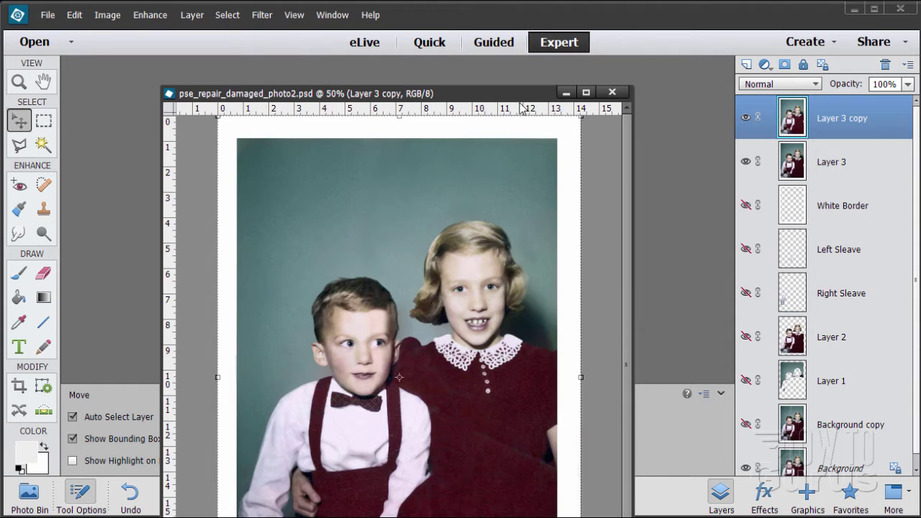
{"action": "left_click_drag", "start_coordinate": [514, 93], "coordinate": [525, 16]}
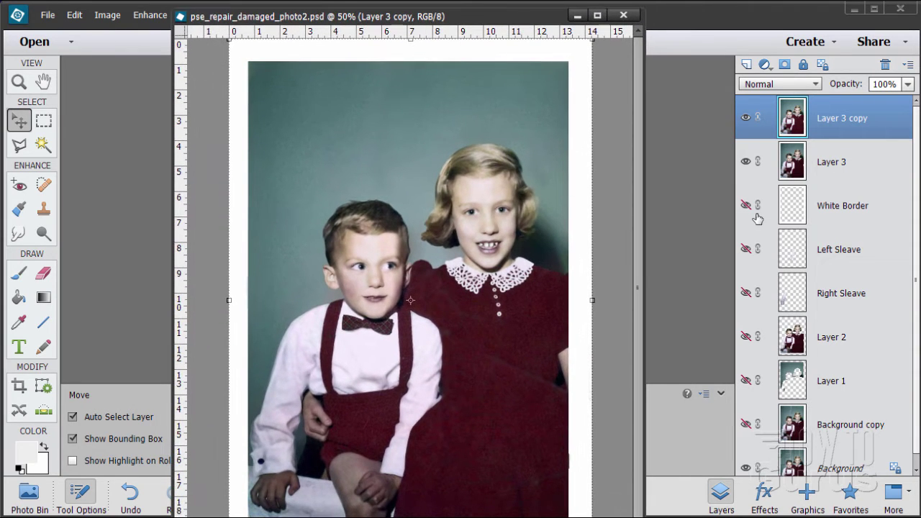
- Hide the Layer 3 copy, Layer 3 and Background layers
{"action": "left_click", "coordinate": [745, 119]}
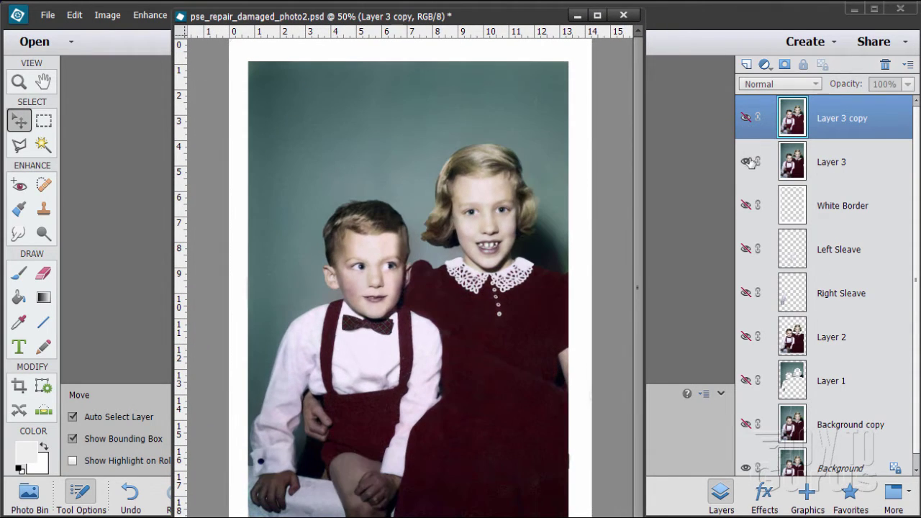
{"action": "left_click", "coordinate": [746, 162]}
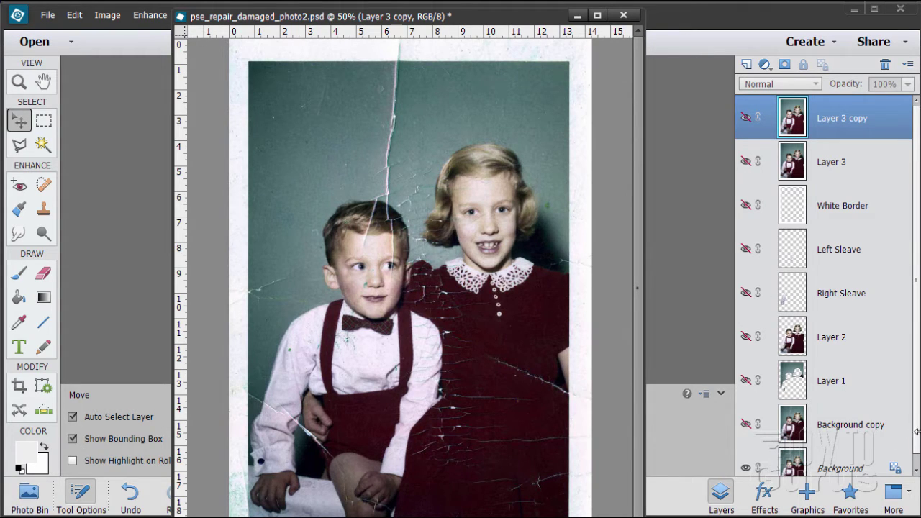
{"action": "left_click_drag", "start_coordinate": [916, 431], "coordinate": [918, 461]}
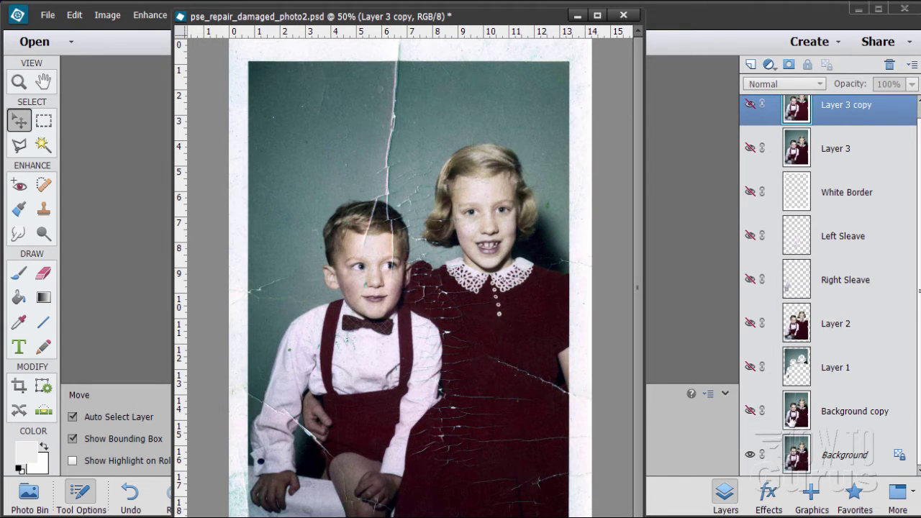
{"action": "left_click", "coordinate": [749, 454]}
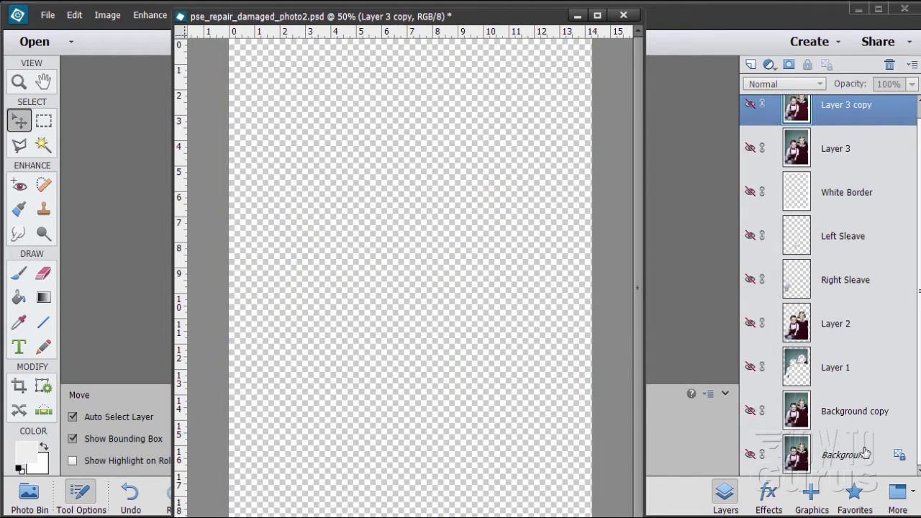
- Show the Background copy layer and select it, then make Layer 2 the active layer
{"action": "left_click", "coordinate": [749, 411]}
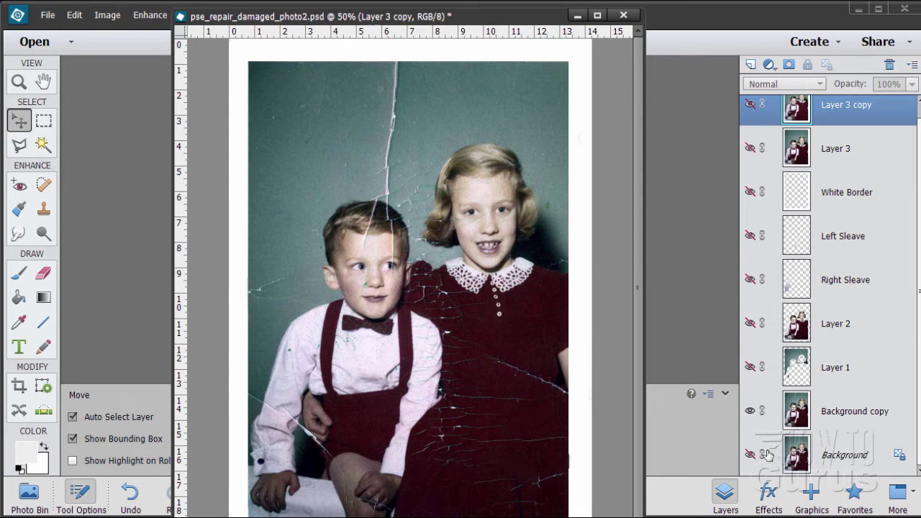
{"action": "left_click", "coordinate": [851, 421]}
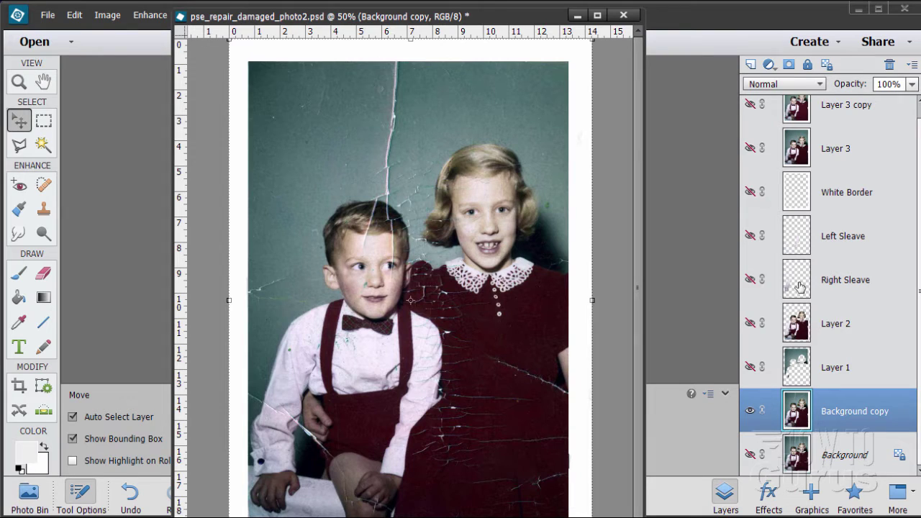
{"action": "left_click", "coordinate": [787, 332]}
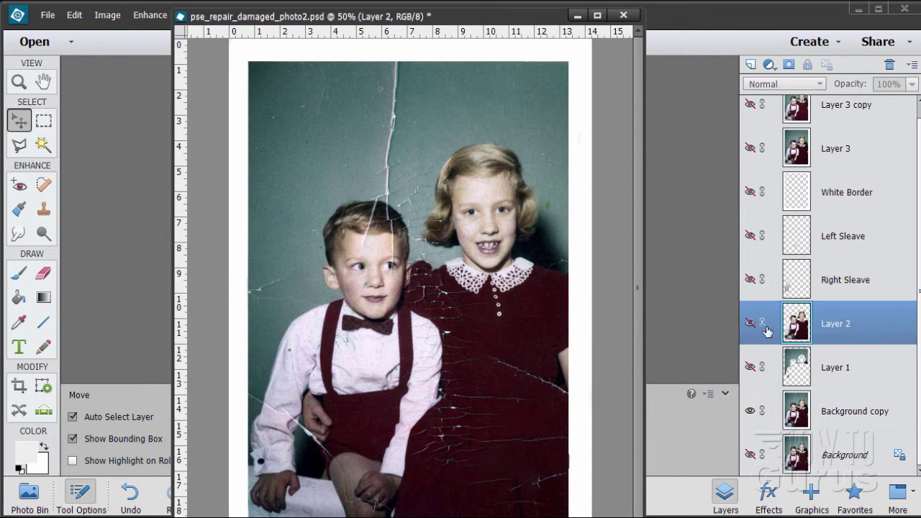
- Compare the photo with Layer 2 shown and hidden, and make the Background copy layer active
{"action": "left_click", "coordinate": [750, 324]}
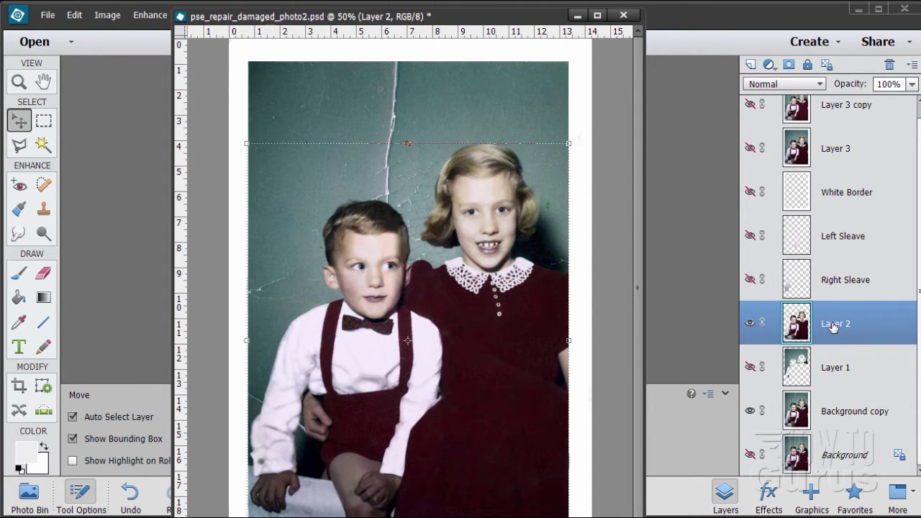
{"action": "left_click", "coordinate": [750, 325]}
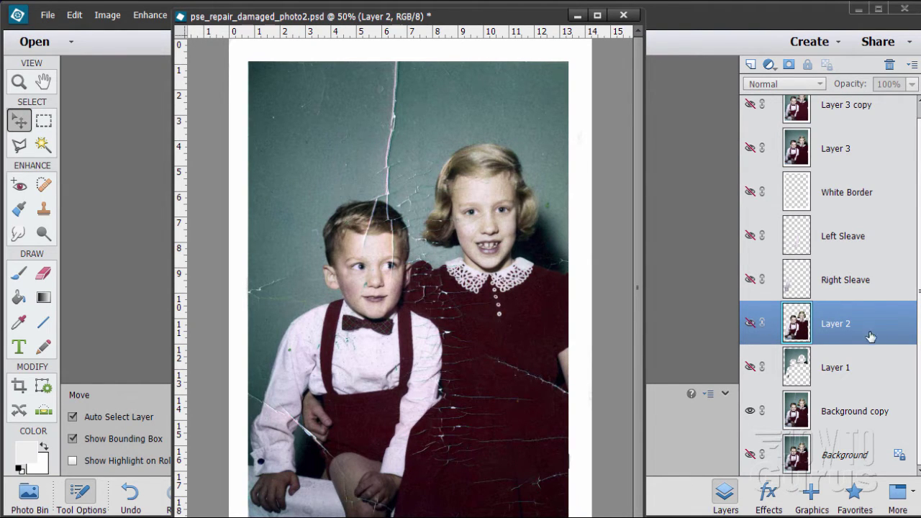
{"action": "left_click", "coordinate": [802, 412]}
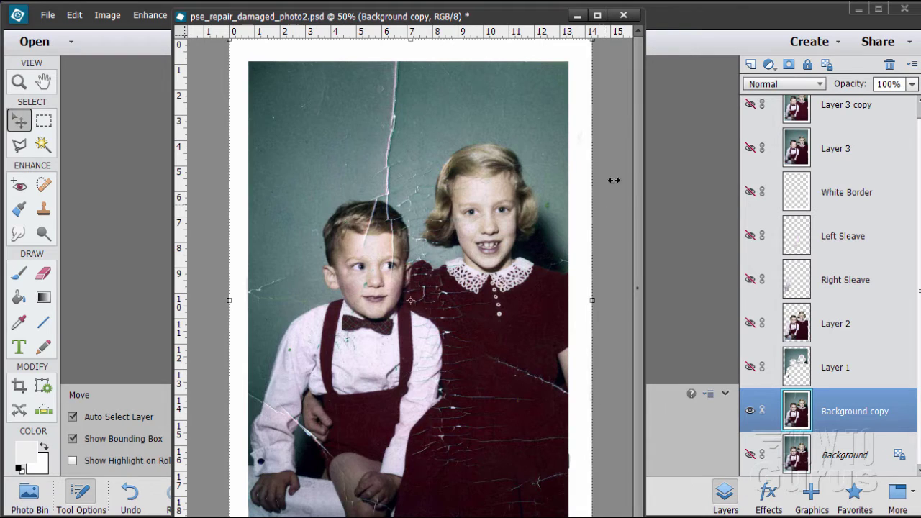
- Show the original Background layer, hide the Background copy layer, and make Background the active layer with the whole photo in view
{"action": "left_click", "coordinate": [749, 453]}
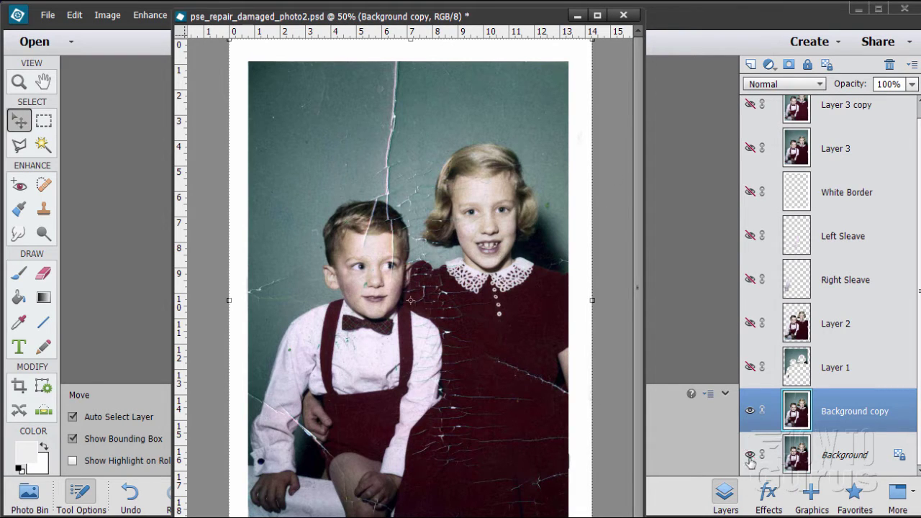
{"action": "left_click", "coordinate": [749, 410]}
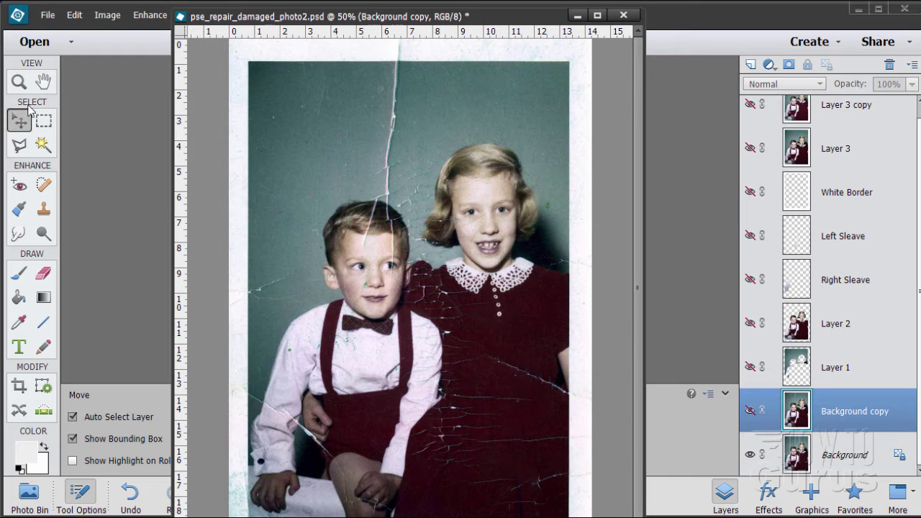
{"action": "left_click", "coordinate": [18, 81]}
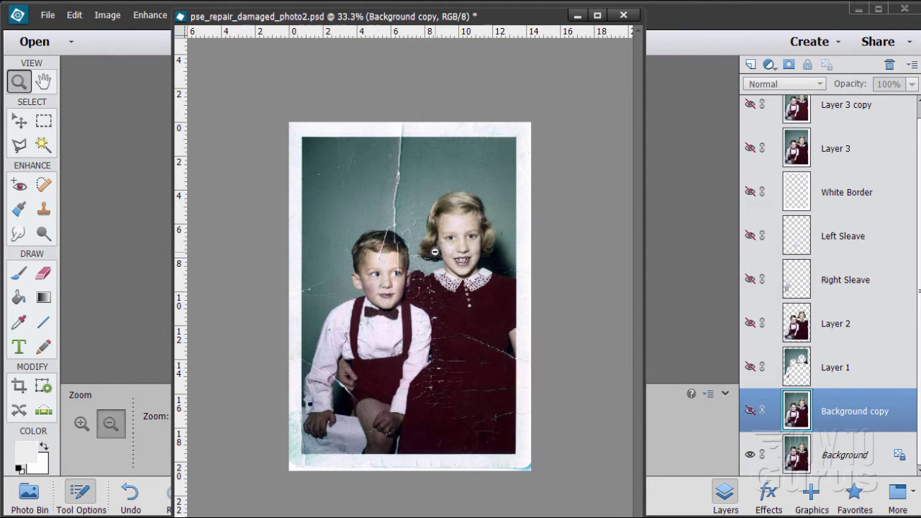
{"action": "left_click", "coordinate": [436, 253], "text": "alt"}
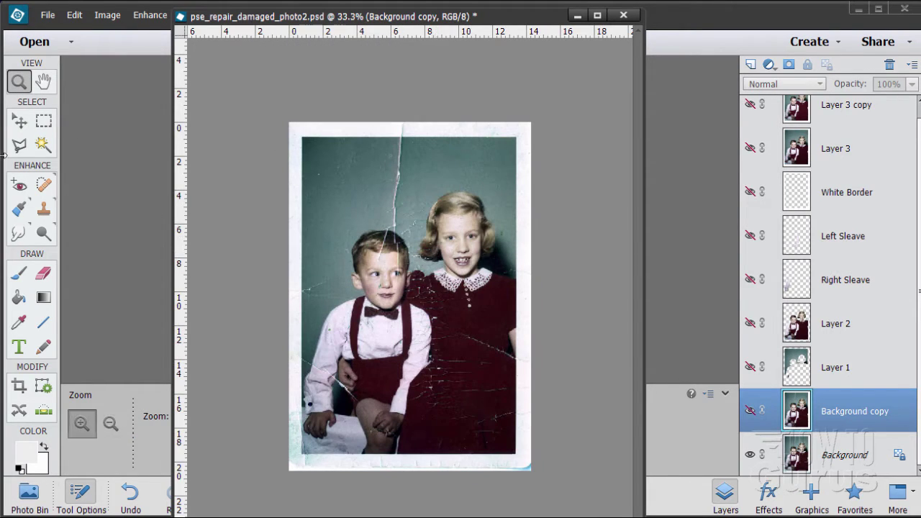
{"action": "left_click", "coordinate": [17, 123]}
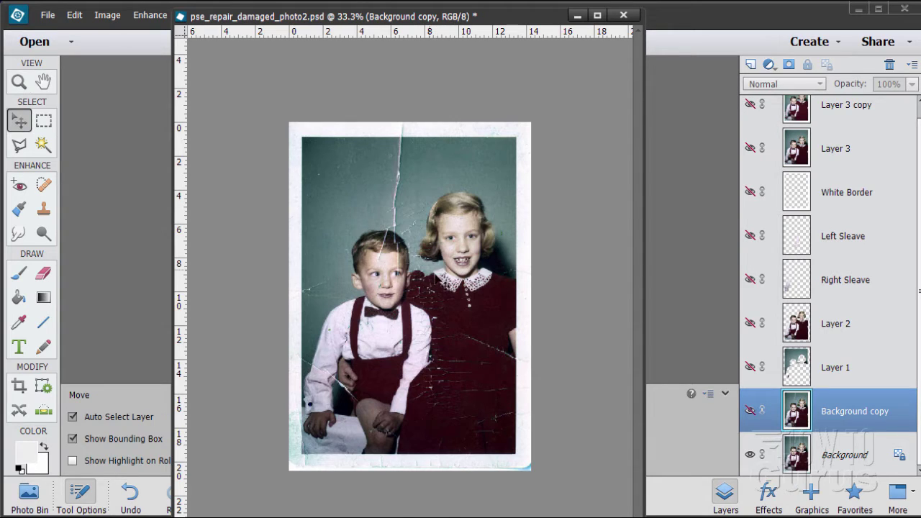
{"action": "left_click", "coordinate": [827, 455]}
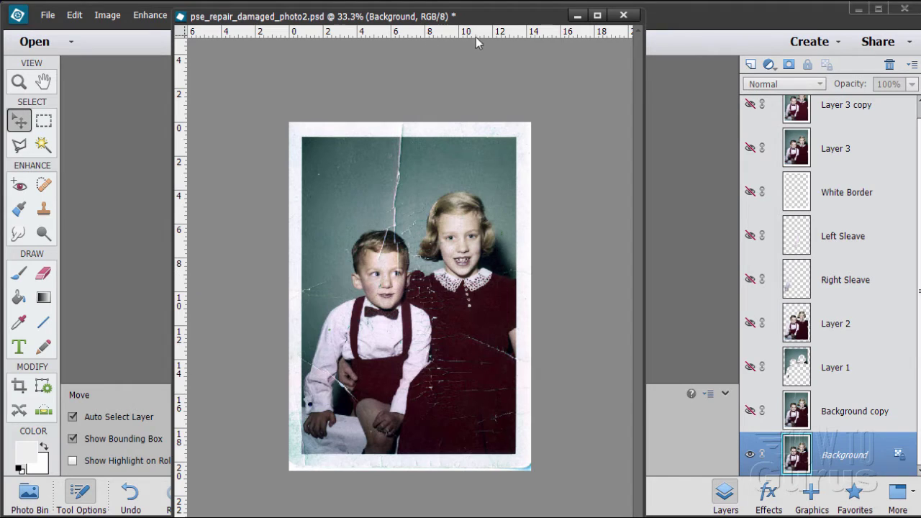
- Place guides along all four edges of the picture where it meets the white border, the upper one at about 0.83 in
{"action": "left_click_drag", "start_coordinate": [475, 36], "coordinate": [550, 136]}
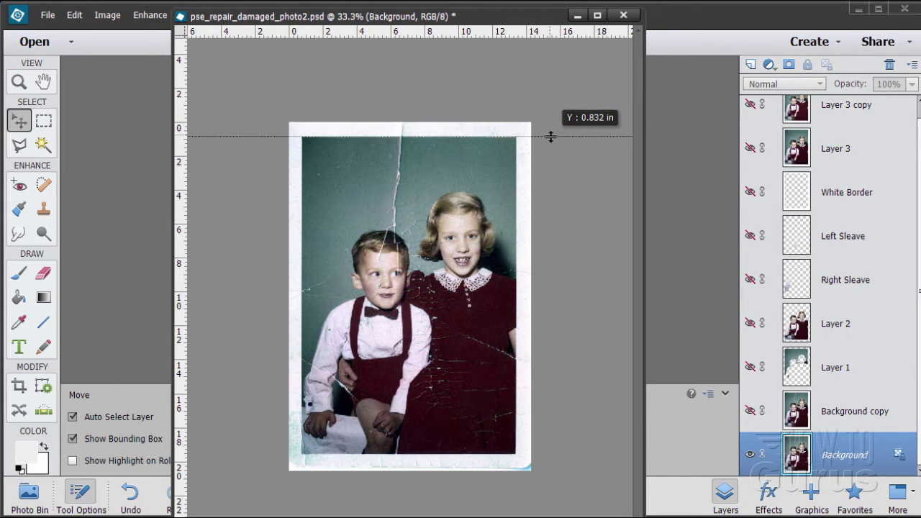
{"action": "left_click_drag", "start_coordinate": [550, 137], "coordinate": [550, 137]}
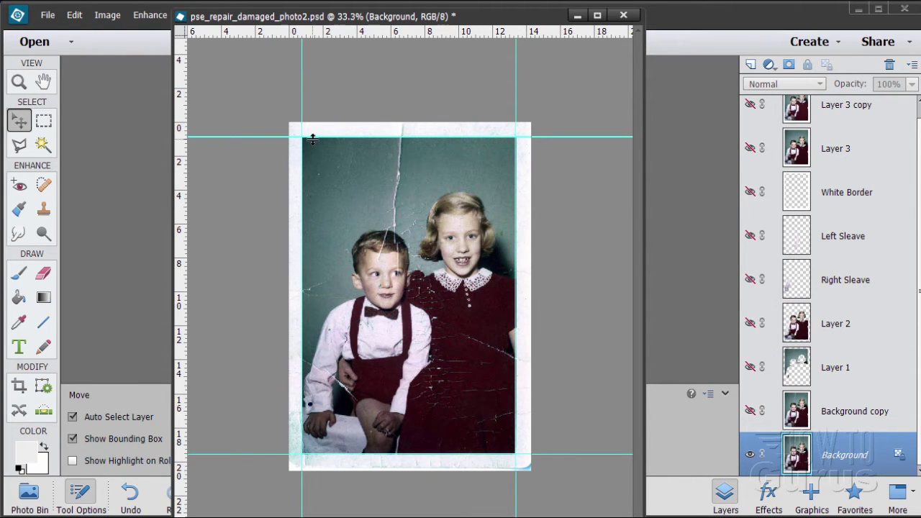
- Select the picture area inside the four guides with the Rectangular Marquee in New selection mode
{"action": "left_click", "coordinate": [45, 122]}
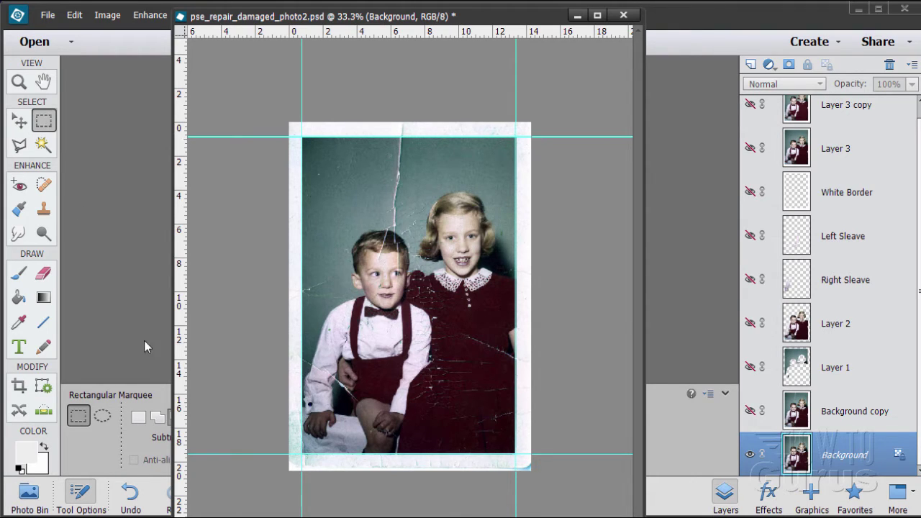
{"action": "left_click", "coordinate": [141, 418]}
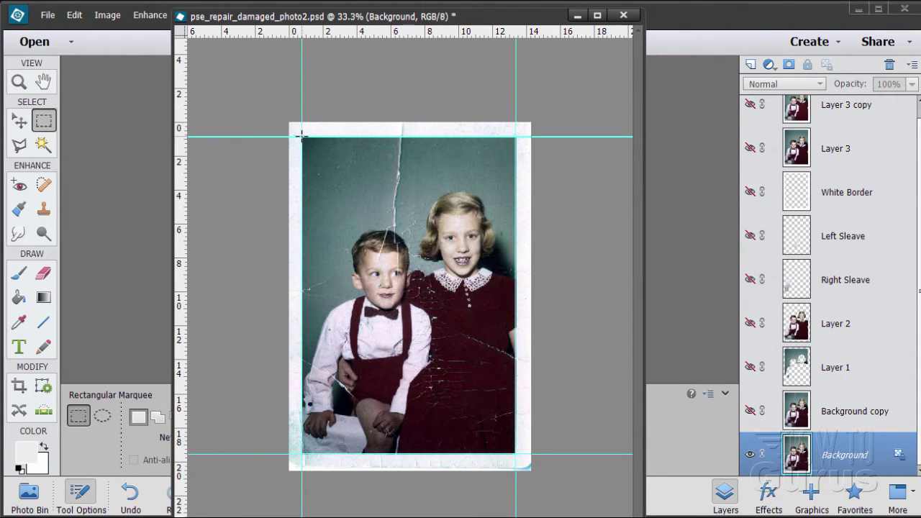
{"action": "left_click_drag", "start_coordinate": [302, 136], "coordinate": [515, 454]}
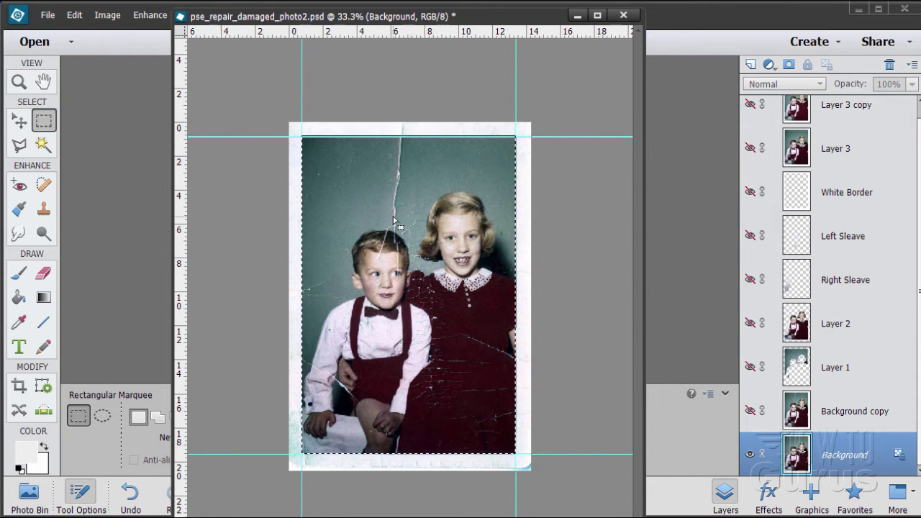
- Invert the selection so that it covers the white border around the picture
{"action": "left_click_drag", "start_coordinate": [471, 23], "coordinate": [469, 32]}
{"action": "left_click_drag", "start_coordinate": [475, 38], "coordinate": [454, 94]}
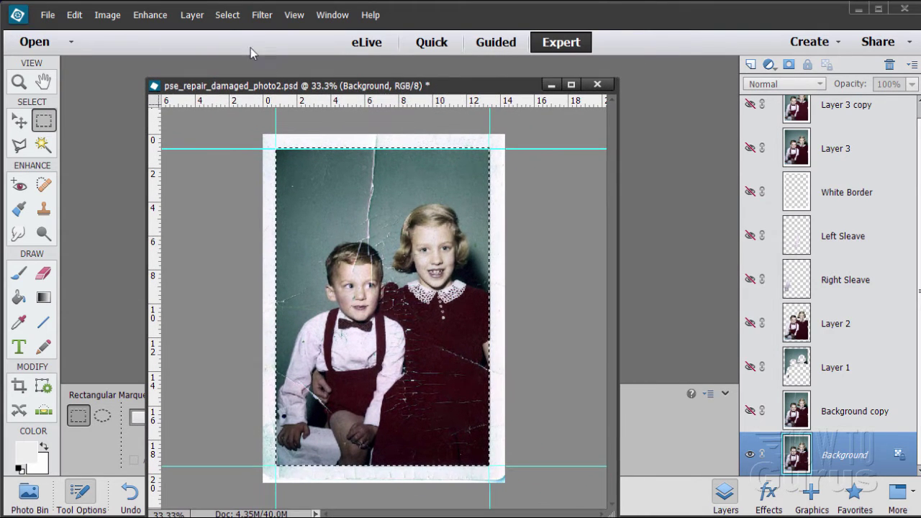
{"action": "left_click", "coordinate": [227, 14]}
{"action": "left_click", "coordinate": [231, 72]}
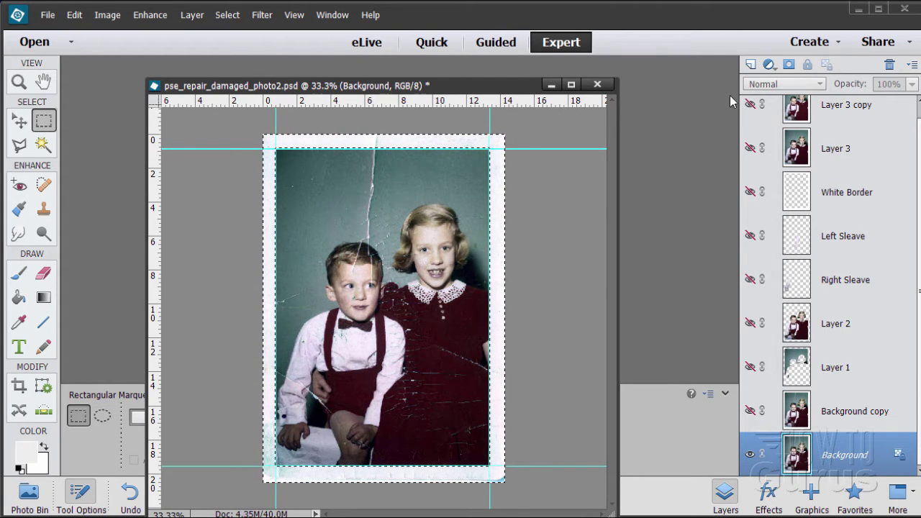
- Create a new layer directly above the Background layer and name it Frame
{"action": "left_click", "coordinate": [750, 64]}
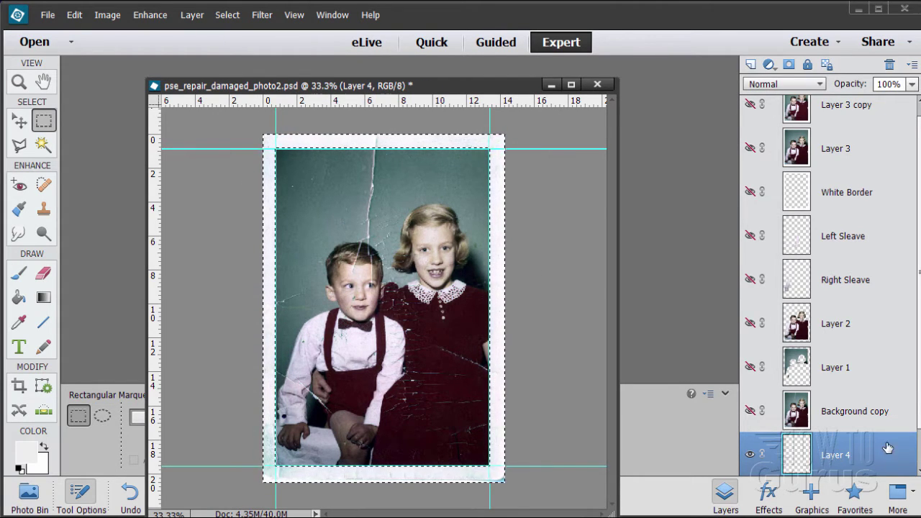
{"action": "scroll", "coordinate": [872, 442], "scroll_direction": "down", "scroll_amount": 1}
{"action": "double_click", "coordinate": [834, 410]}
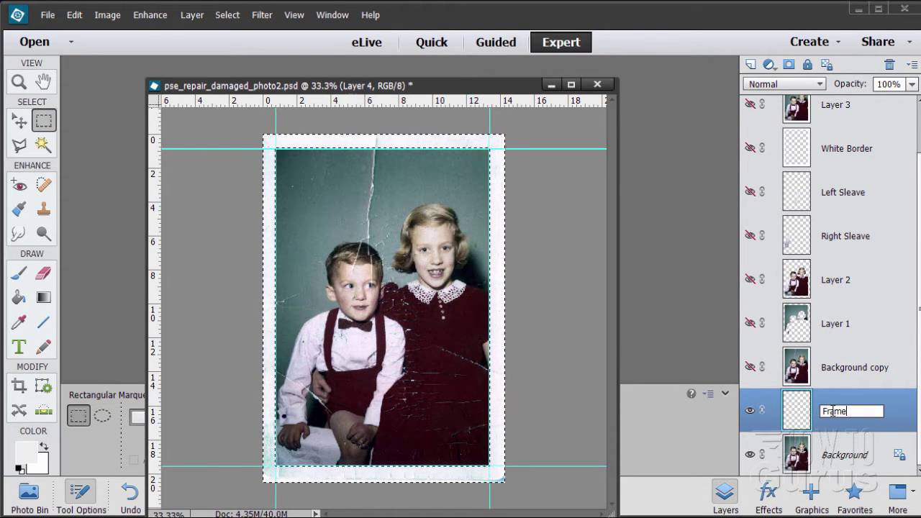
{"action": "type", "text": "Frame"}
{"action": "key", "text": "Return"}
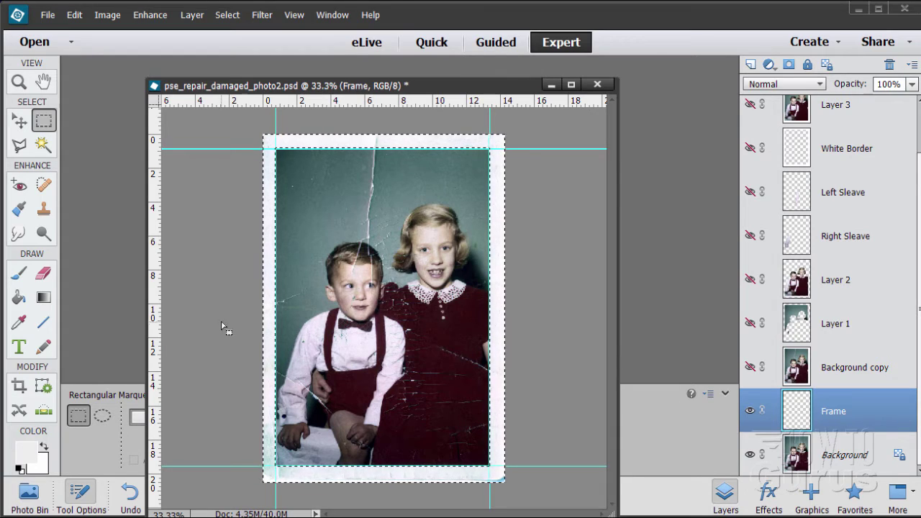
- Make white the foreground colour over black and brush along the lower border on the Frame layer
{"action": "left_click", "coordinate": [18, 468]}
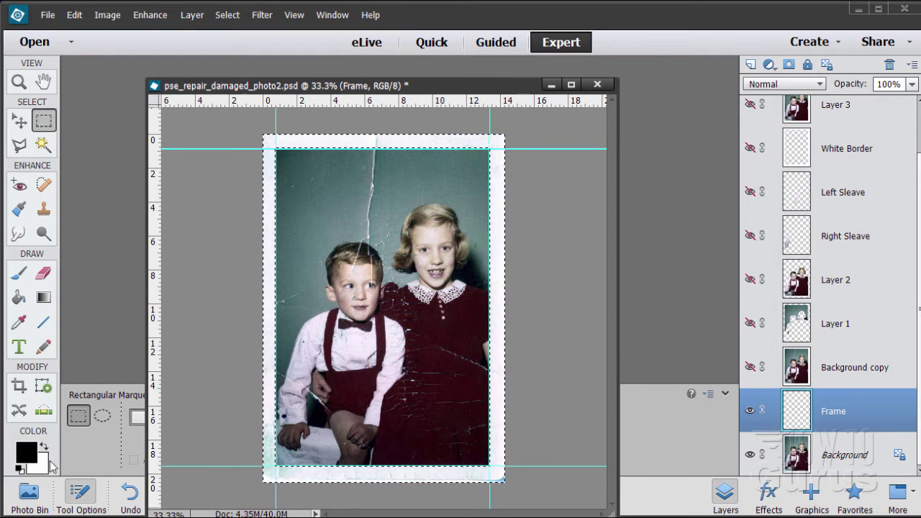
{"action": "left_click", "coordinate": [44, 447]}
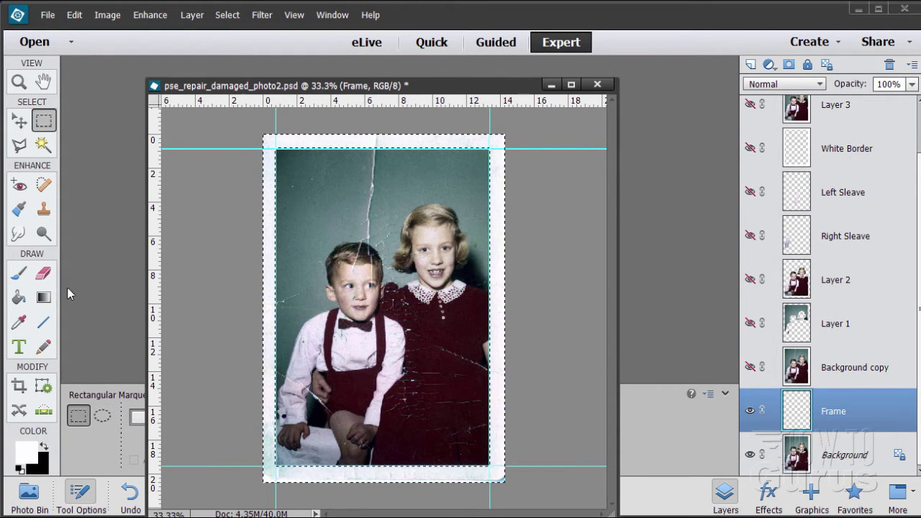
{"action": "left_click", "coordinate": [19, 273]}
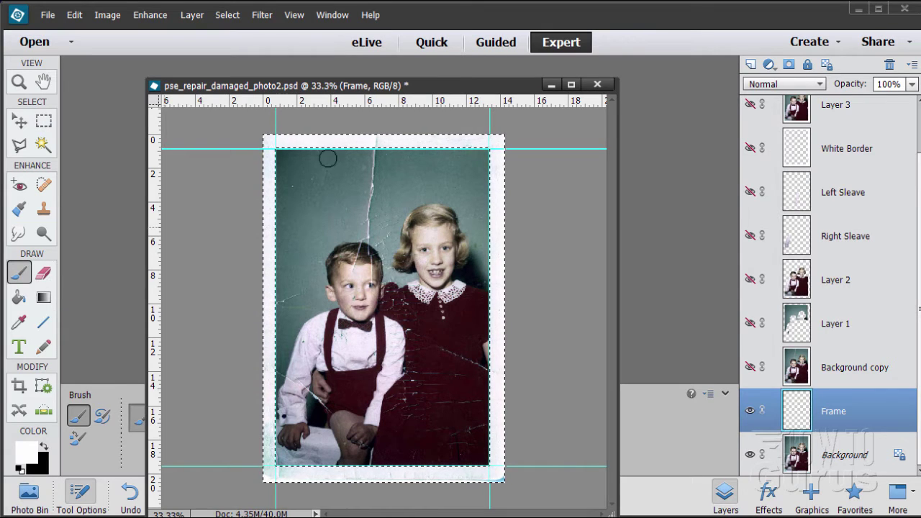
{"action": "left_click_drag", "start_coordinate": [369, 84], "coordinate": [618, 73]}
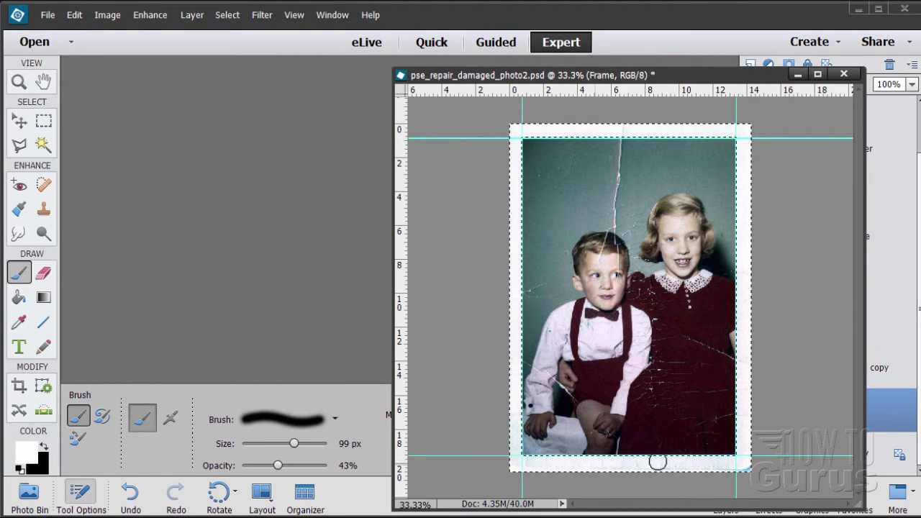
{"action": "left_click_drag", "start_coordinate": [704, 461], "coordinate": [748, 466]}
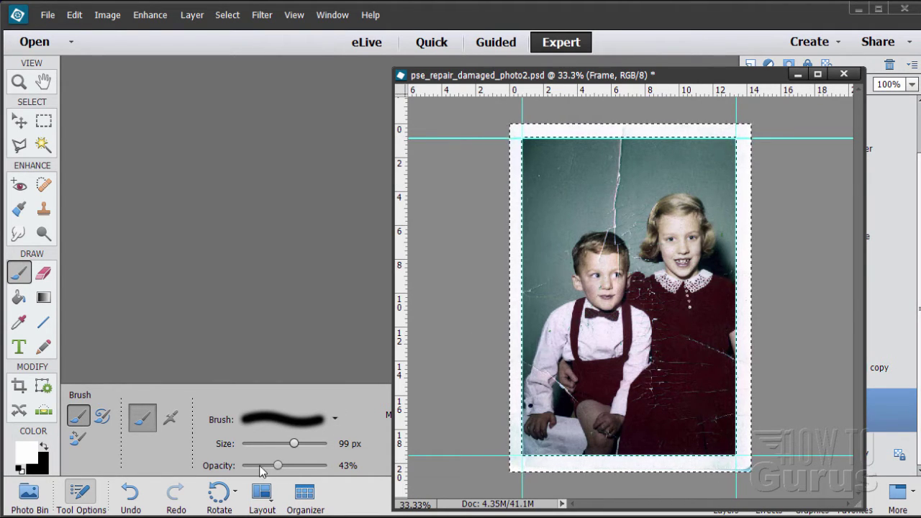
- Set the brush opacity to 100% and paint the entire selected border solid white
{"action": "left_click", "coordinate": [348, 466]}
{"action": "type", "text": "100"}
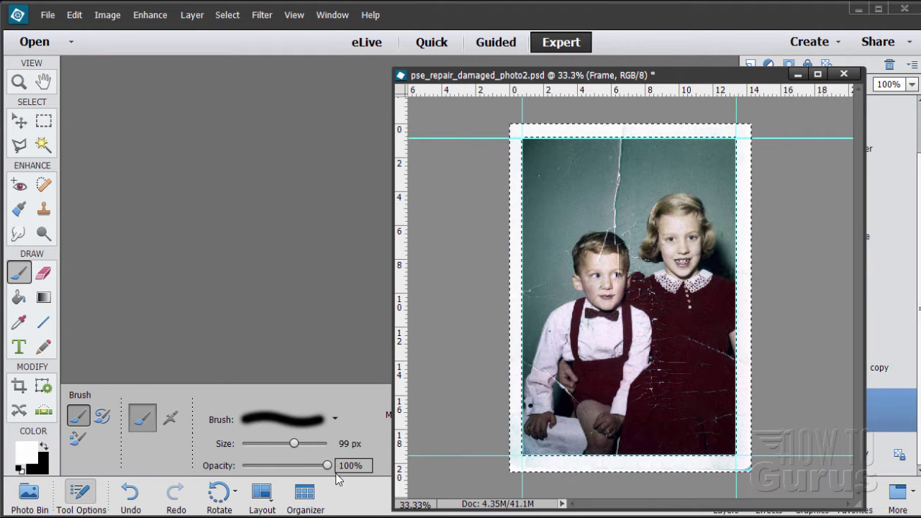
{"action": "key", "text": "Return"}
{"action": "mouse_move", "coordinate": [513, 460]}
{"action": "left_mouse_down"}
{"action": "mouse_move", "coordinate": [649, 467]}
{"action": "mouse_move", "coordinate": [741, 456]}
{"action": "mouse_move", "coordinate": [712, 472]}
{"action": "left_mouse_up"}
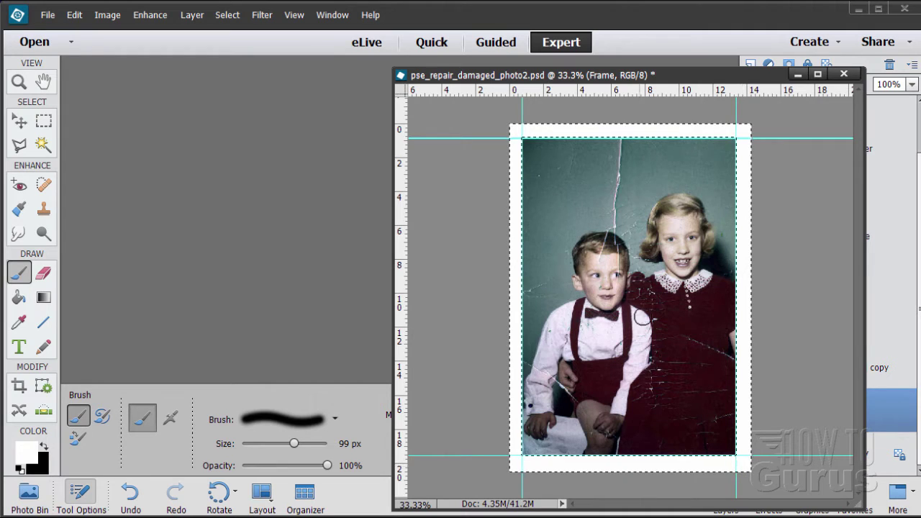
- Deselect the border selection and return to the Move tool
{"action": "left_click_drag", "start_coordinate": [626, 75], "coordinate": [380, 77]}
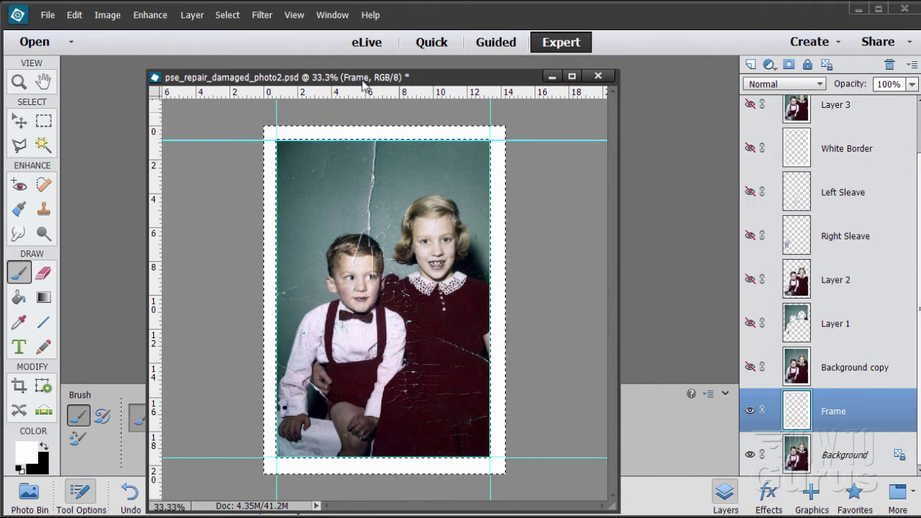
{"action": "left_click", "coordinate": [227, 15]}
{"action": "left_click", "coordinate": [238, 41]}
{"action": "left_click", "coordinate": [19, 120]}
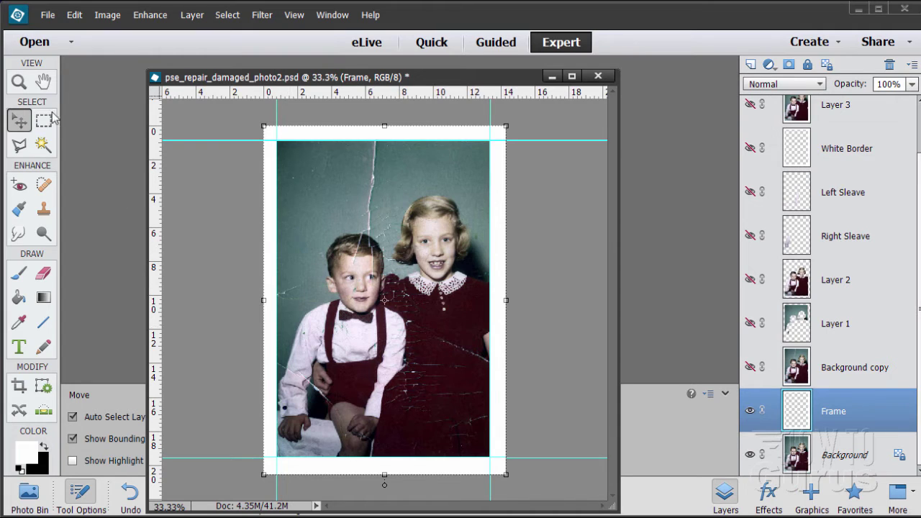
- Examine the damage up close at 100% zoom across the boy's shirt, the girl's face and dress, the boy's face and the backdrop
{"action": "left_click", "coordinate": [19, 82]}
{"action": "left_click", "coordinate": [332, 365]}
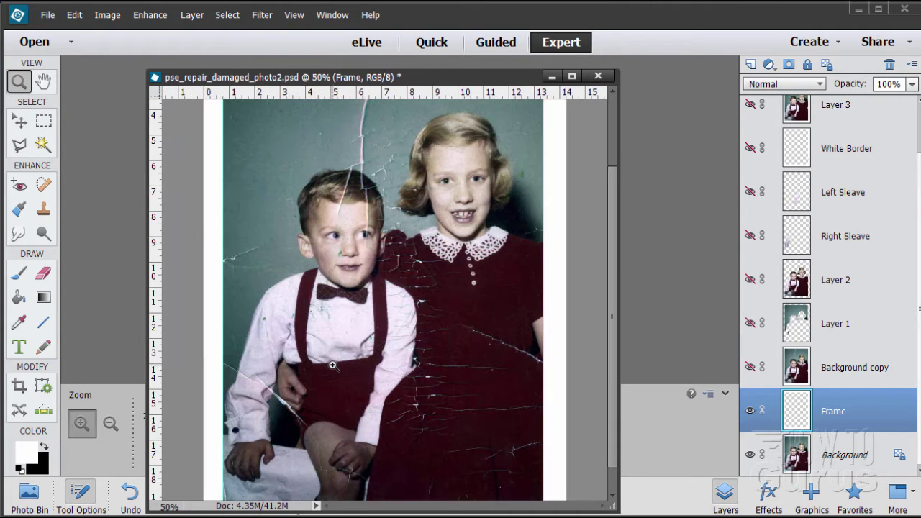
{"action": "left_click", "coordinate": [332, 365]}
{"action": "left_click", "coordinate": [275, 361]}
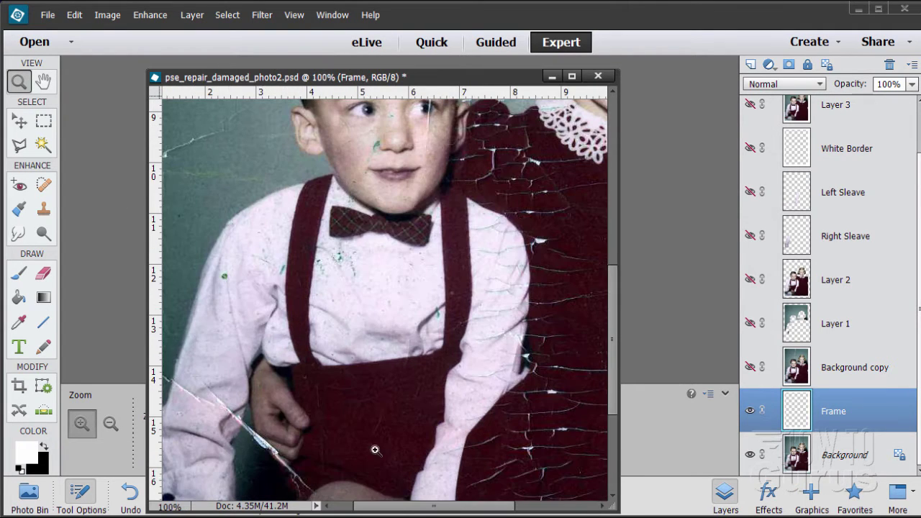
{"action": "left_click_drag", "start_coordinate": [398, 508], "coordinate": [378, 508]}
{"action": "scroll", "coordinate": [306, 464], "scroll_direction": "down", "scroll_amount": 3}
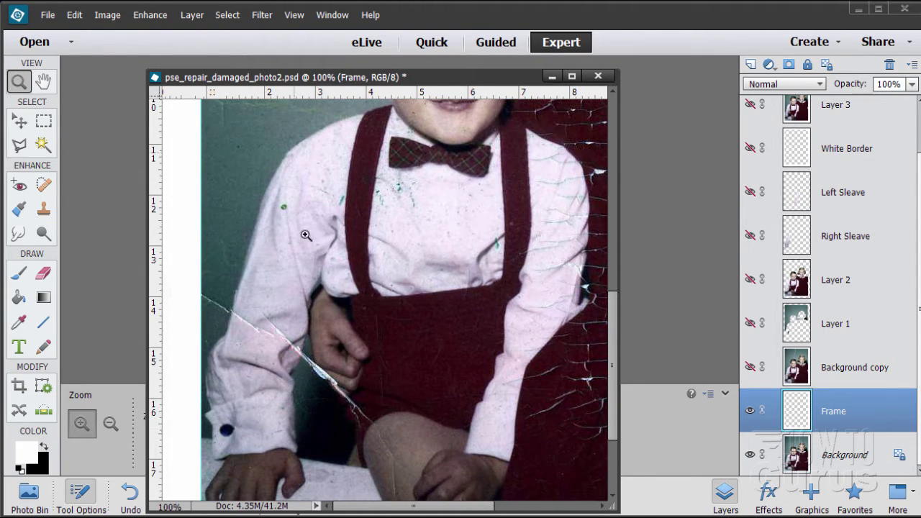
{"action": "left_click_drag", "start_coordinate": [398, 508], "coordinate": [502, 507]}
{"action": "left_click_drag", "start_coordinate": [617, 389], "coordinate": [621, 269]}
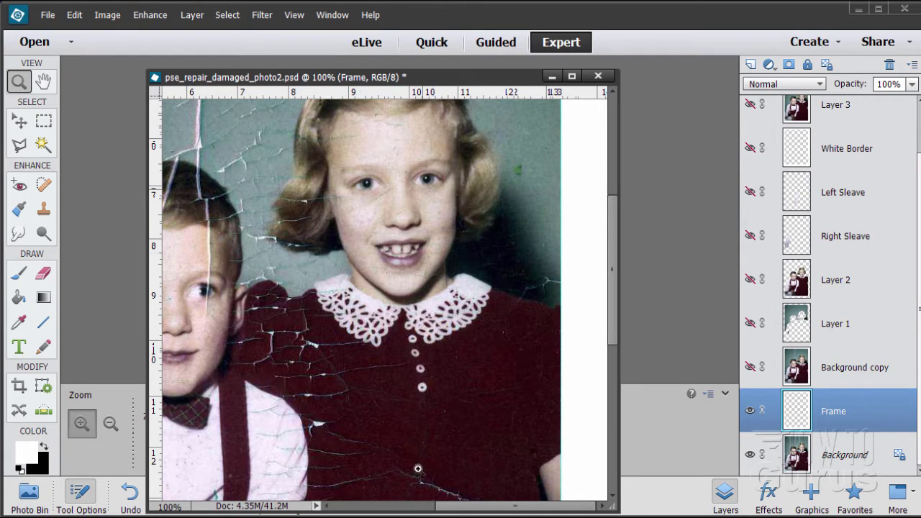
{"action": "left_click_drag", "start_coordinate": [440, 509], "coordinate": [343, 508]}
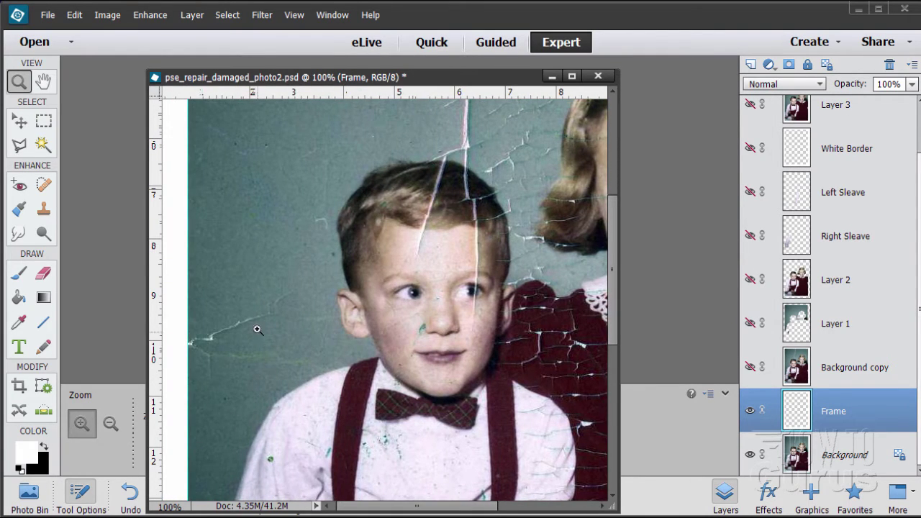
{"action": "scroll", "coordinate": [330, 414], "scroll_direction": "up", "scroll_amount": 7}
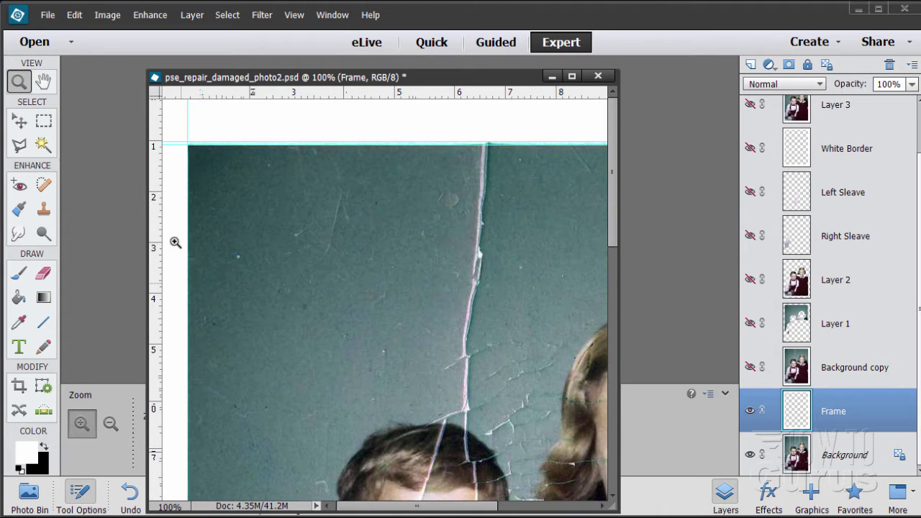
{"action": "scroll", "coordinate": [333, 345], "scroll_direction": "down", "scroll_amount": 5}
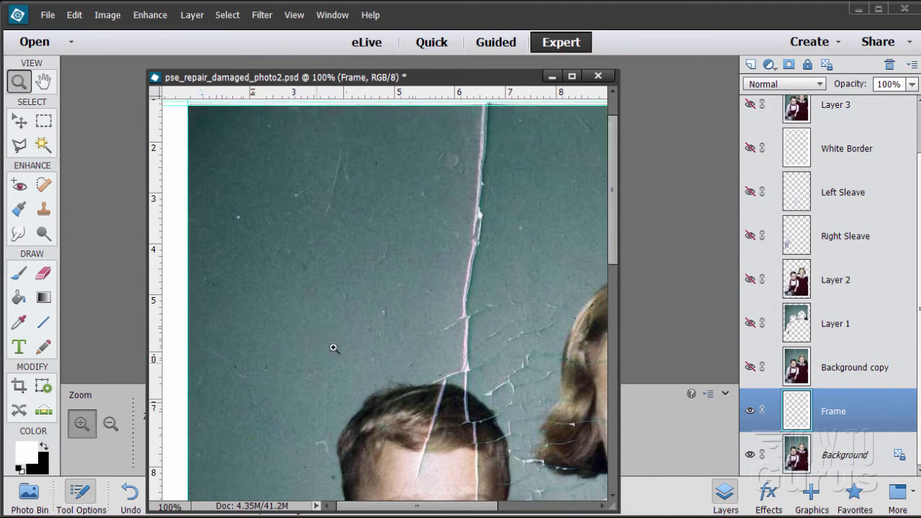
- Choose the Polygonal Lasso tool and load the saved Kids selection as a new selection around both children
{"action": "left_click", "coordinate": [22, 147]}
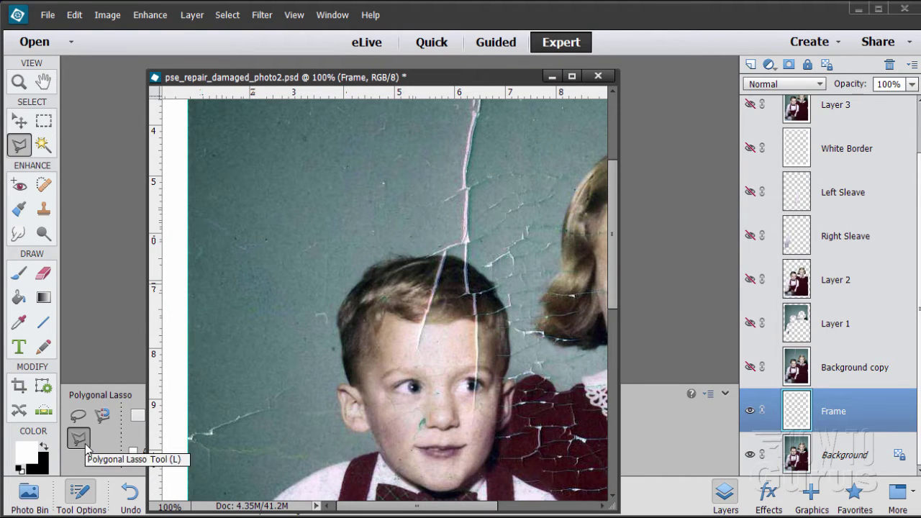
{"action": "scroll", "coordinate": [303, 374], "scroll_direction": "down", "scroll_amount": 10}
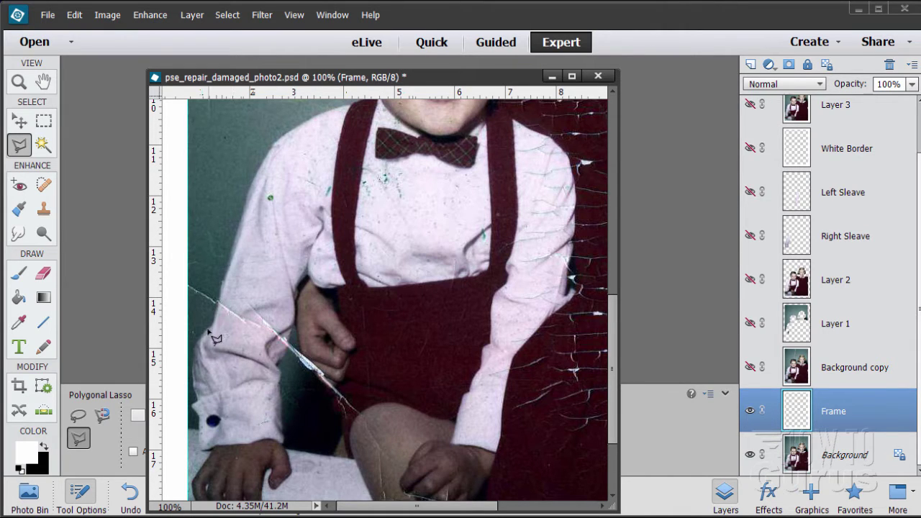
{"action": "scroll", "coordinate": [458, 274], "scroll_direction": "up", "scroll_amount": 10}
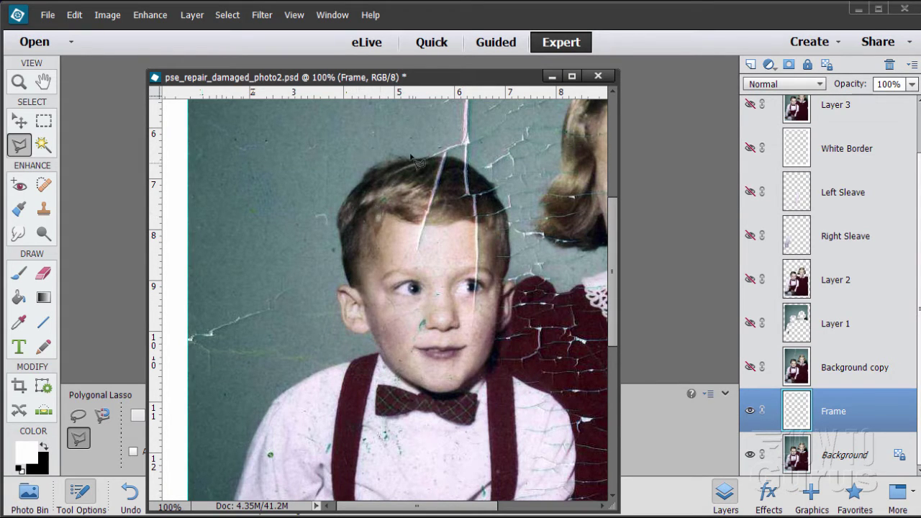
{"action": "scroll", "coordinate": [565, 267], "scroll_direction": "up", "scroll_amount": 1}
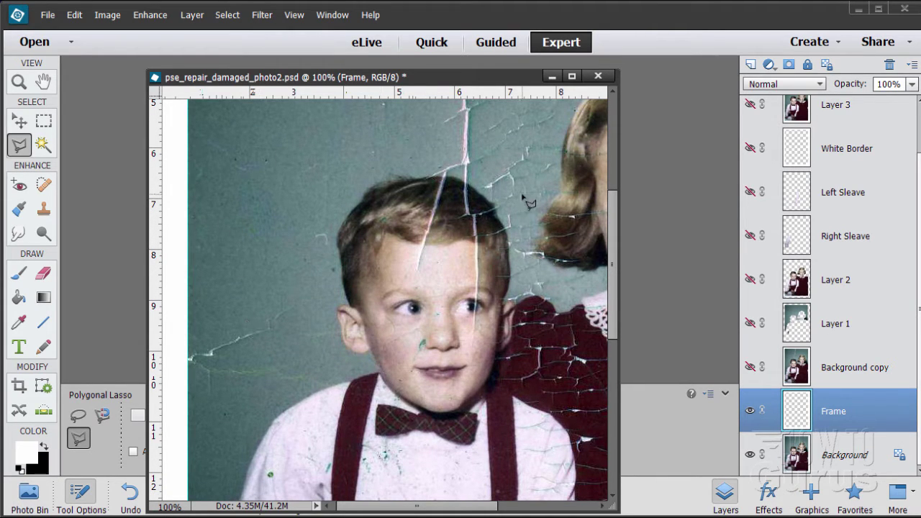
{"action": "left_click", "coordinate": [227, 15]}
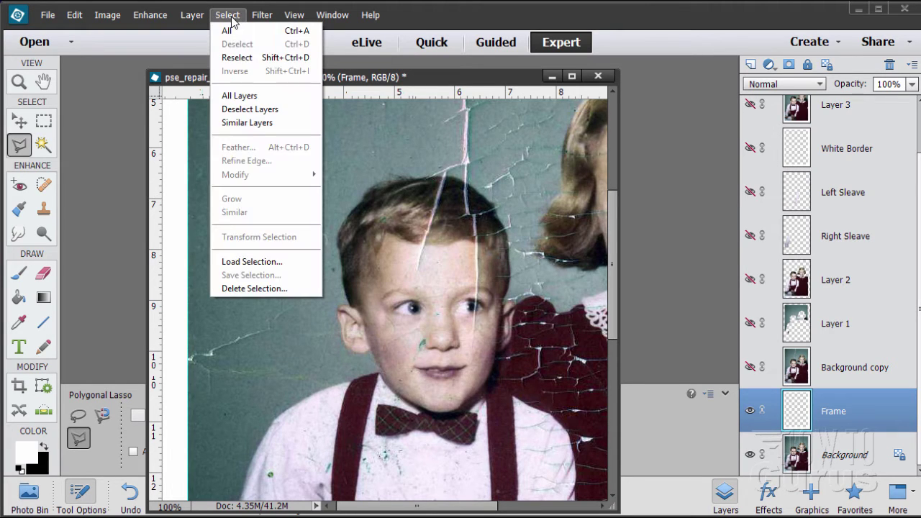
{"action": "left_click", "coordinate": [237, 263]}
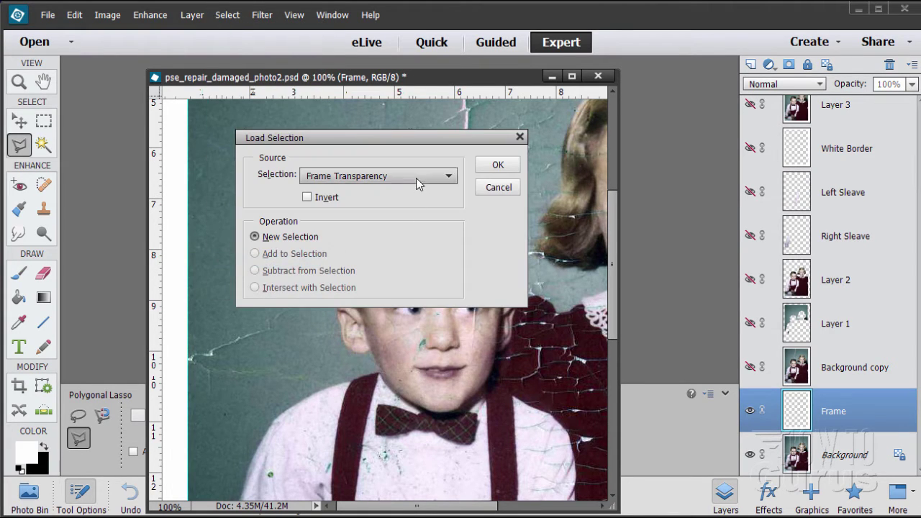
{"action": "left_click", "coordinate": [381, 176]}
{"action": "left_click", "coordinate": [328, 214]}
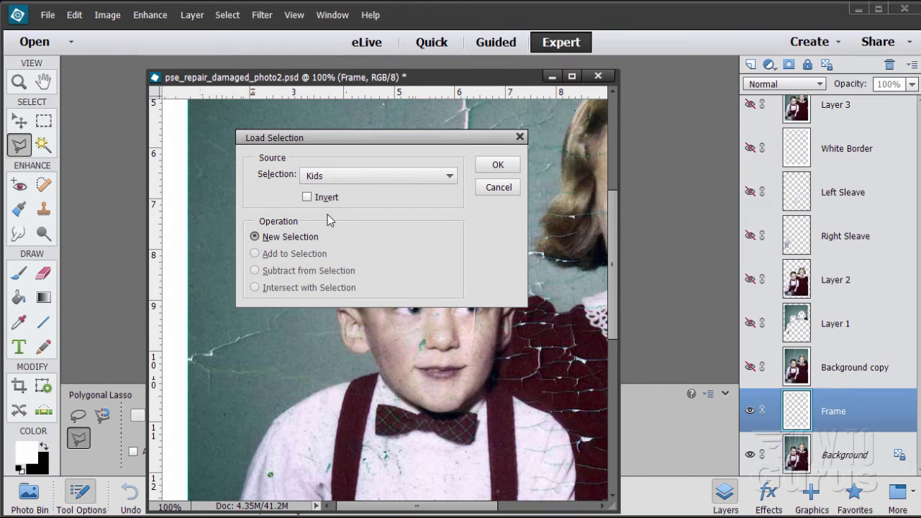
{"action": "left_click", "coordinate": [497, 165]}
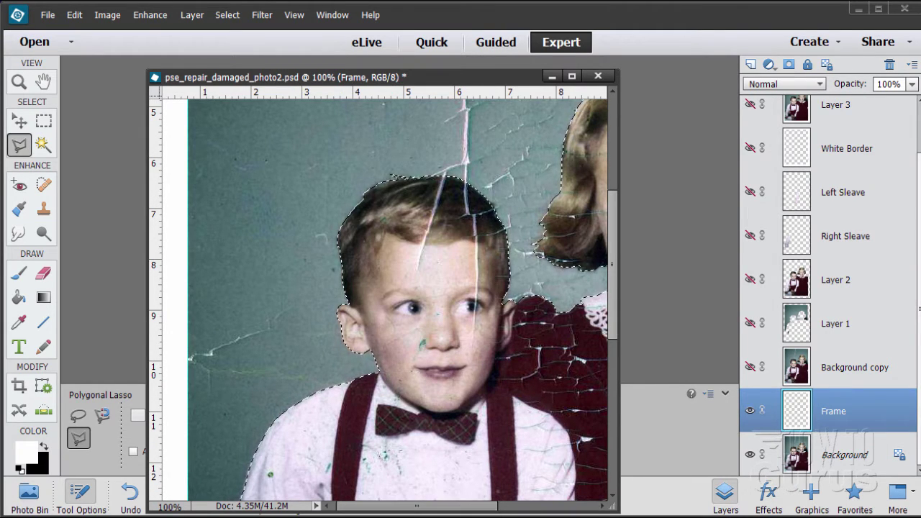
- Inspect the Kids selection outline along the border, the gap beside the boy's arm and both children's hair
{"action": "left_click_drag", "start_coordinate": [450, 508], "coordinate": [534, 507]}
{"action": "left_click_drag", "start_coordinate": [610, 272], "coordinate": [610, 356]}
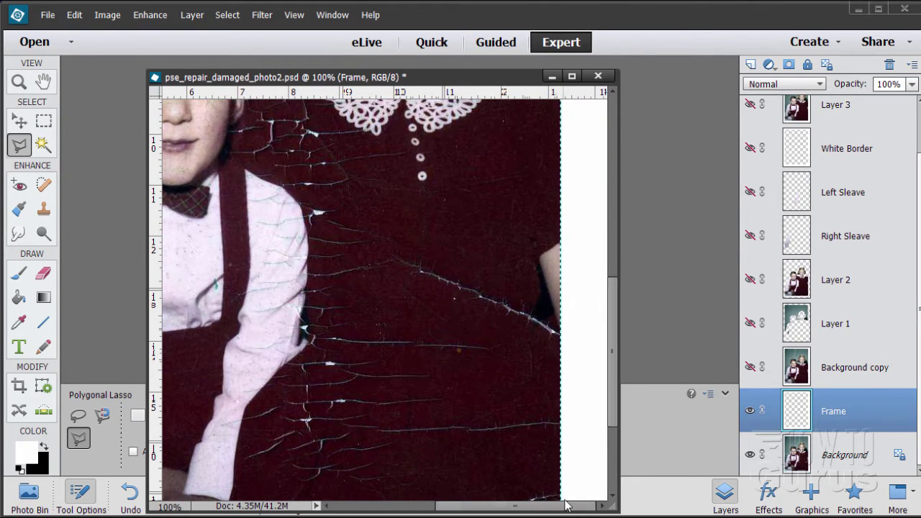
{"action": "left_click_drag", "start_coordinate": [611, 393], "coordinate": [612, 456]}
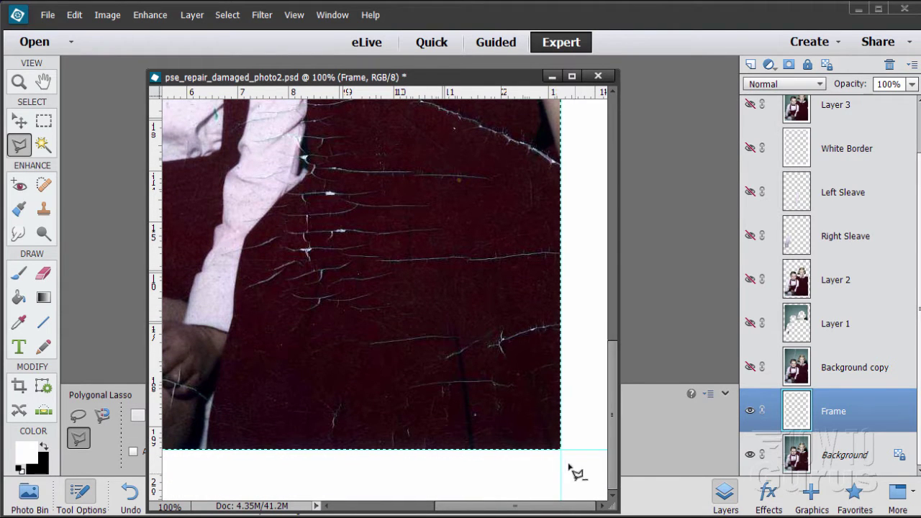
{"action": "left_click_drag", "start_coordinate": [461, 506], "coordinate": [324, 507]}
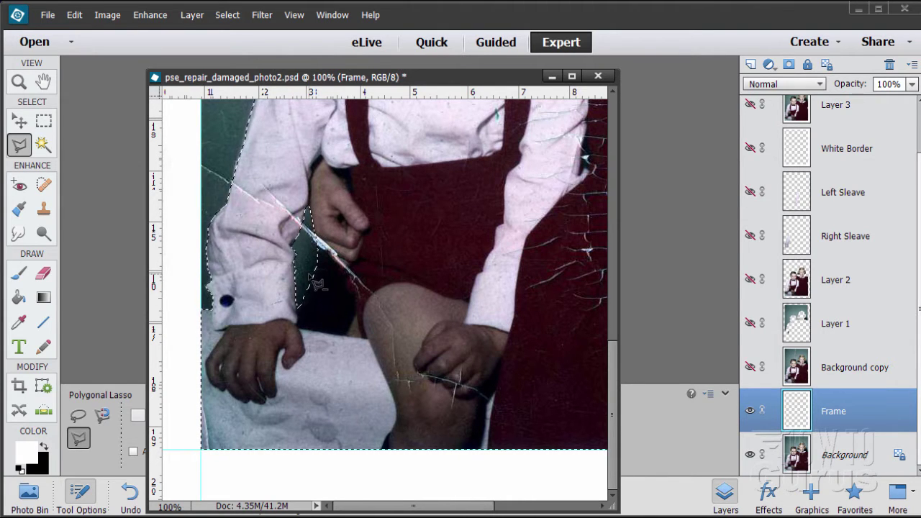
{"action": "left_click_drag", "start_coordinate": [430, 85], "coordinate": [576, 84]}
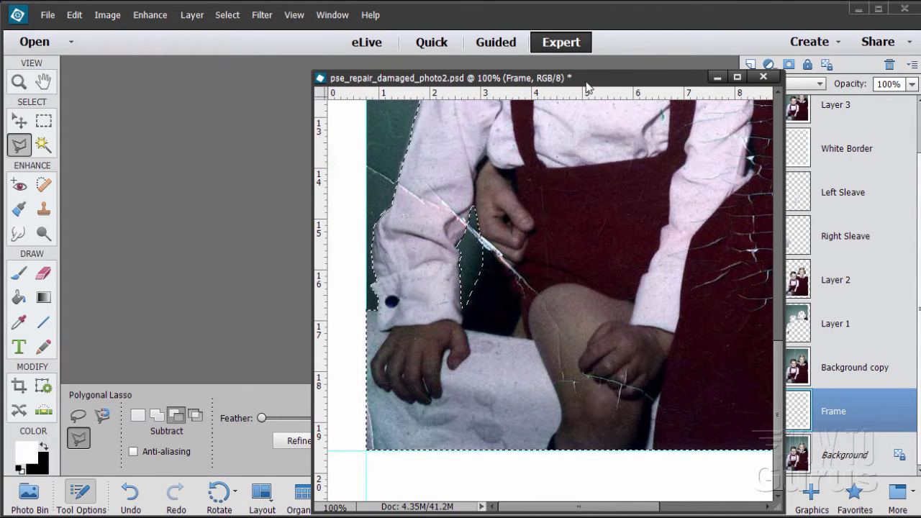
{"action": "left_click_drag", "start_coordinate": [584, 85], "coordinate": [364, 91]}
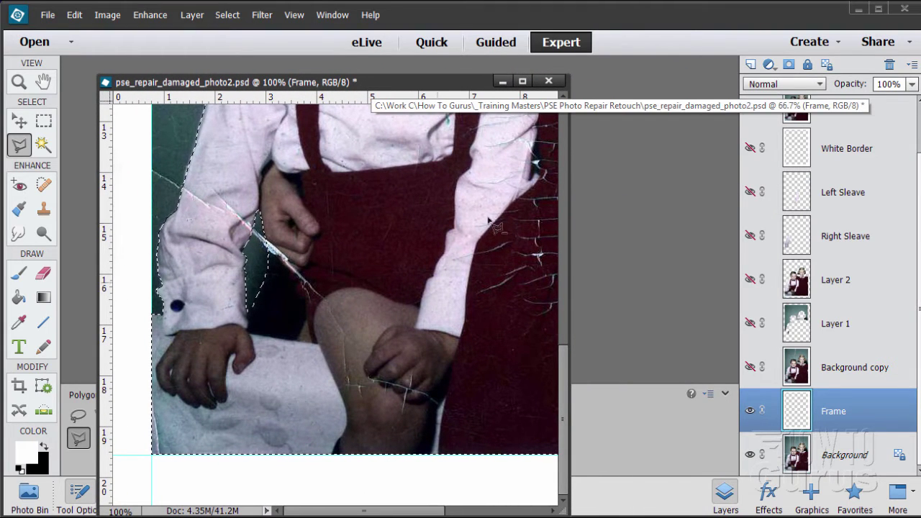
{"action": "left_click_drag", "start_coordinate": [565, 378], "coordinate": [566, 115]}
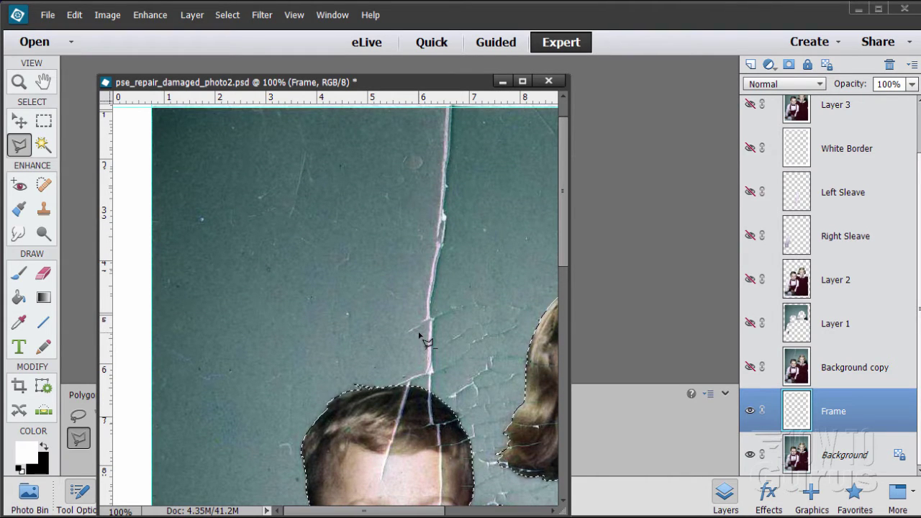
{"action": "scroll", "coordinate": [432, 323], "scroll_direction": "down", "scroll_amount": 5}
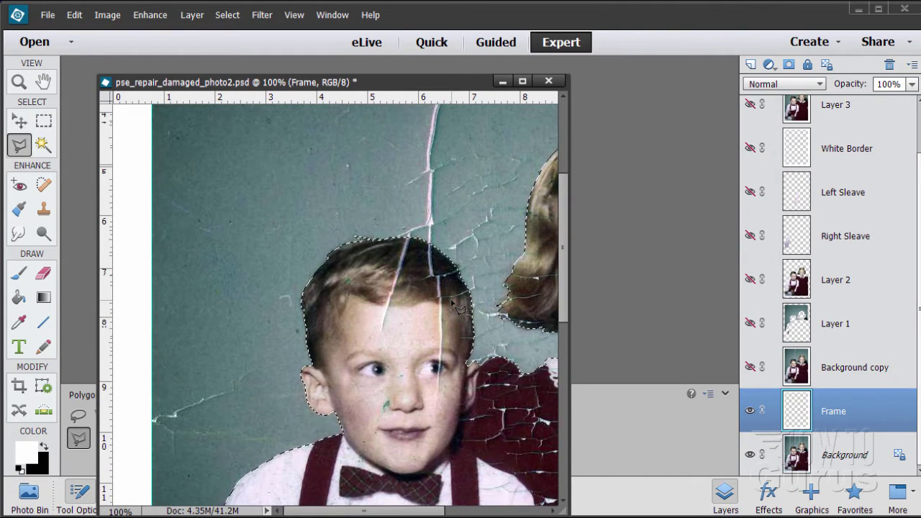
- Invert the Kids selection to select the backdrop and white border instead of the children
{"action": "left_click", "coordinate": [227, 15]}
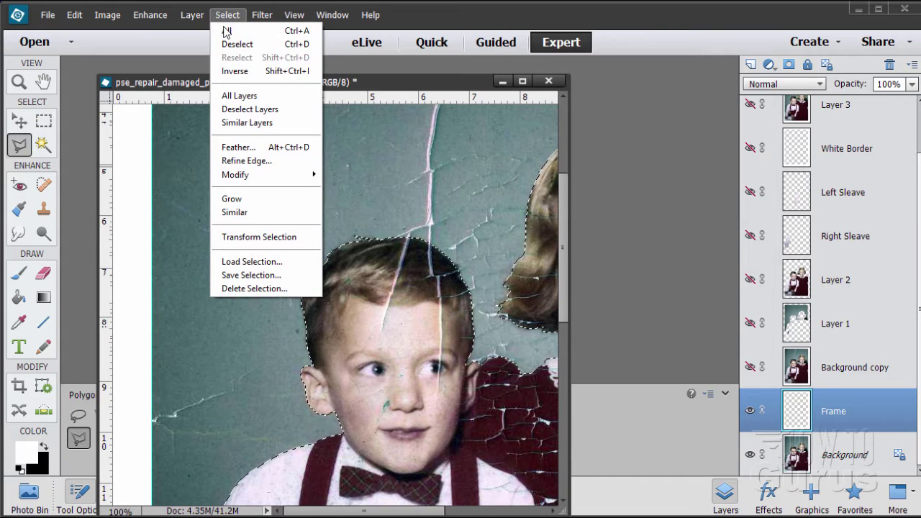
{"action": "left_click", "coordinate": [234, 71]}
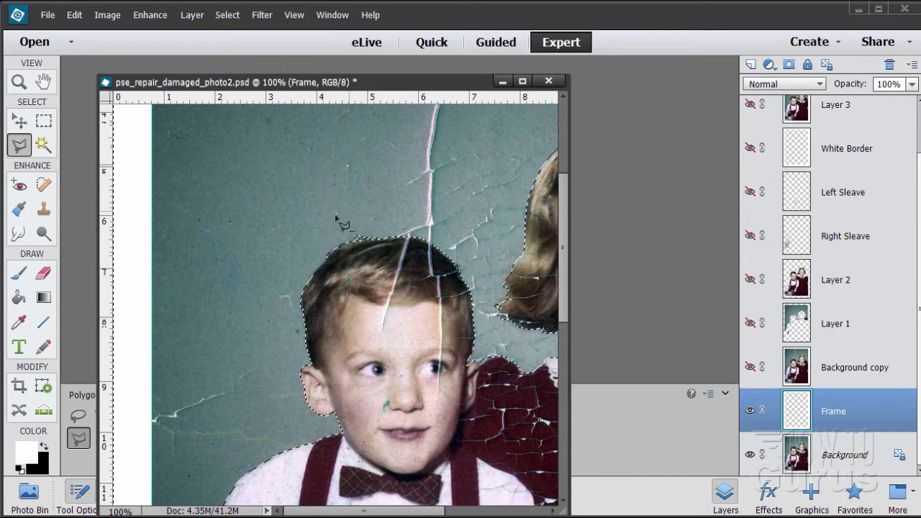
{"action": "left_click", "coordinate": [19, 82]}
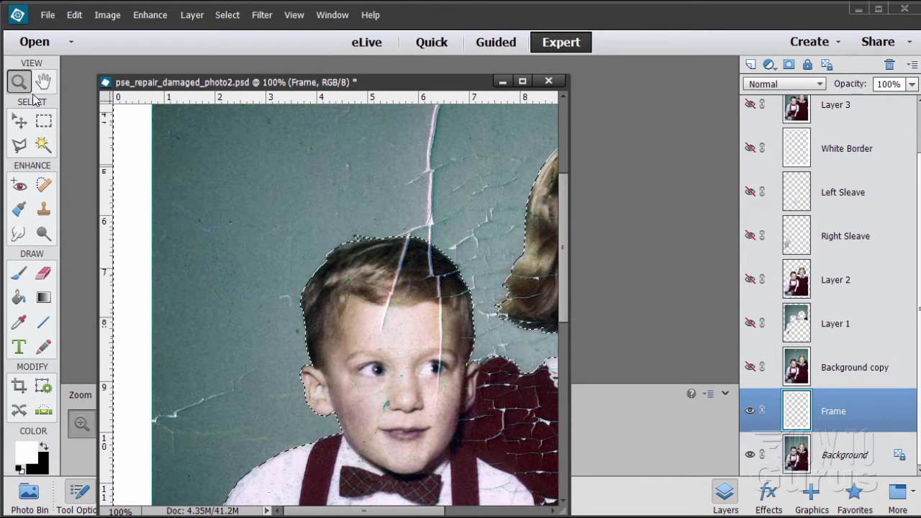
{"action": "left_click", "coordinate": [423, 361], "text": "alt"}
{"action": "left_click", "coordinate": [423, 361], "text": "alt"}
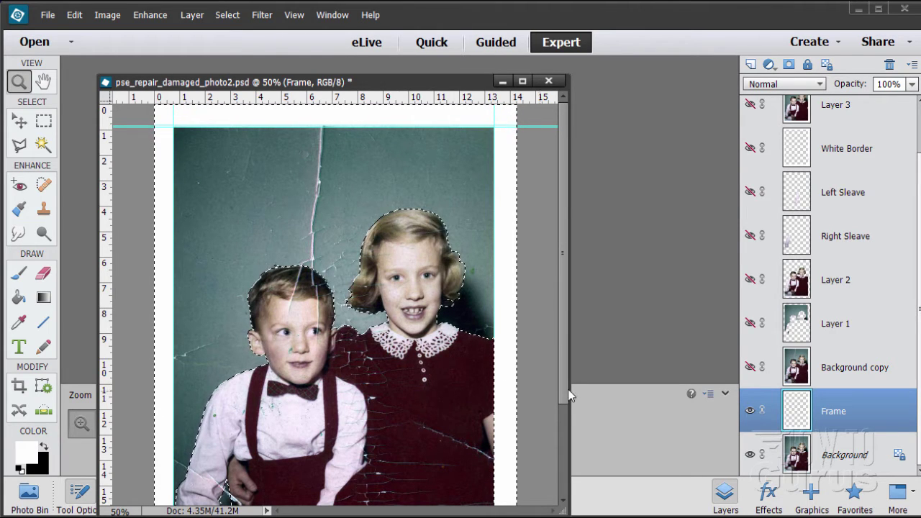
{"action": "left_click_drag", "start_coordinate": [568, 363], "coordinate": [566, 505]}
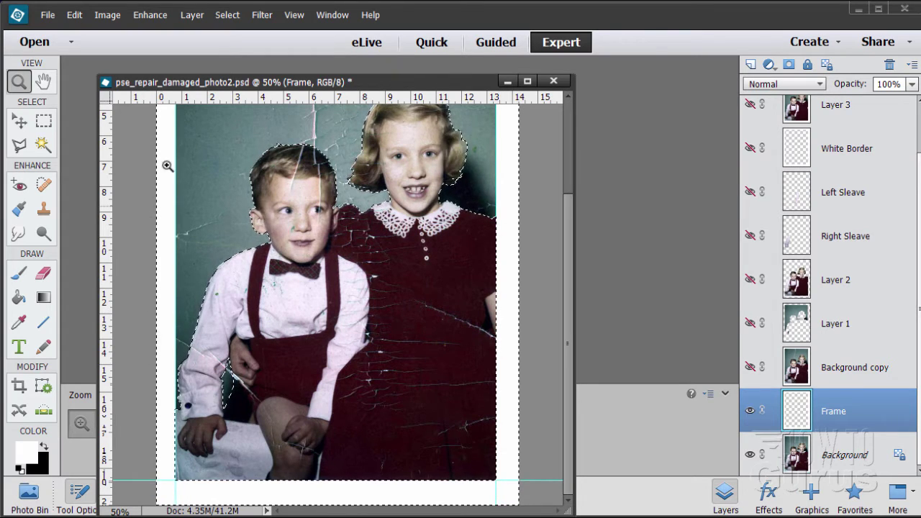
{"action": "left_click_drag", "start_coordinate": [569, 265], "coordinate": [561, 144]}
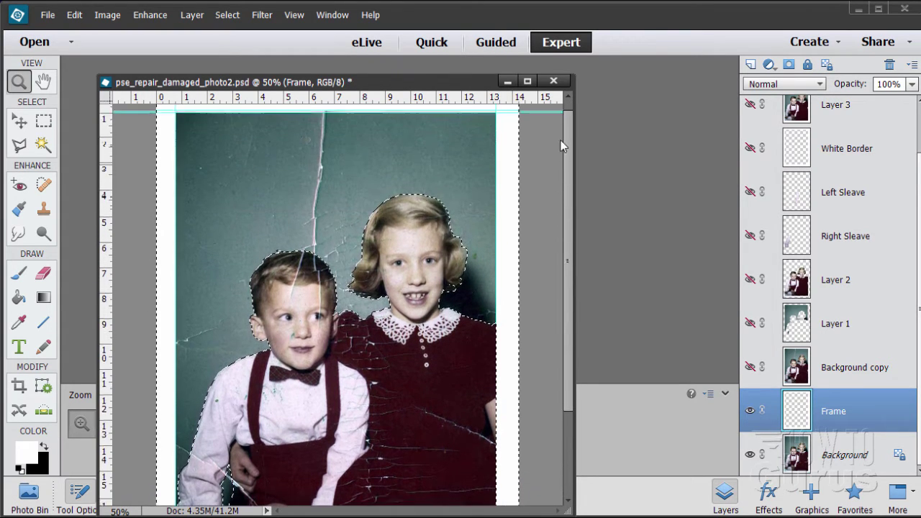
- Subtract all four strips of white border from the selection with the Rectangular Marquee, leaving only the backdrop selected
{"action": "left_click_drag", "start_coordinate": [381, 85], "coordinate": [408, 84]}
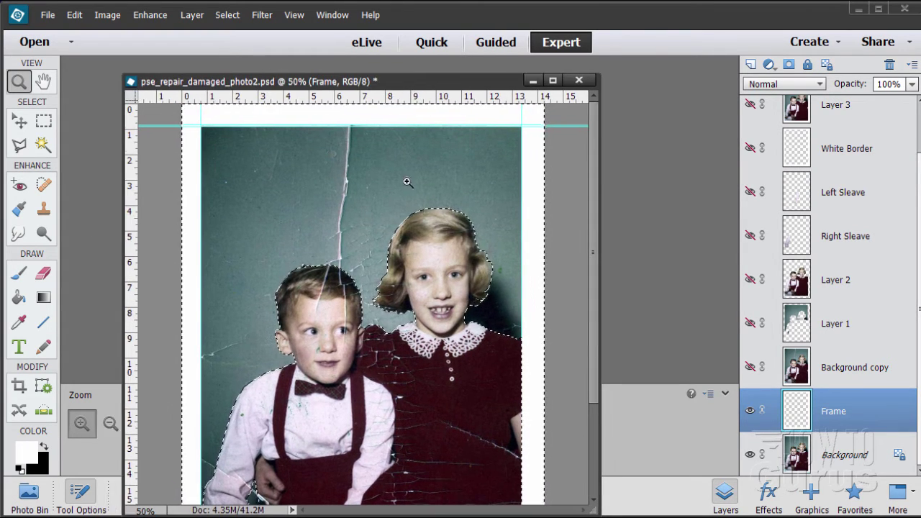
{"action": "left_click", "coordinate": [373, 252], "text": "alt"}
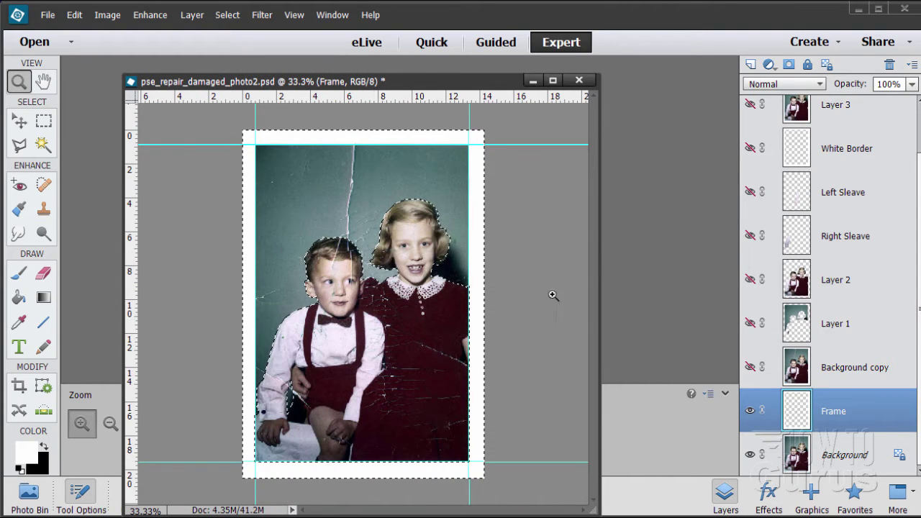
{"action": "left_click_drag", "start_coordinate": [459, 82], "coordinate": [542, 30]}
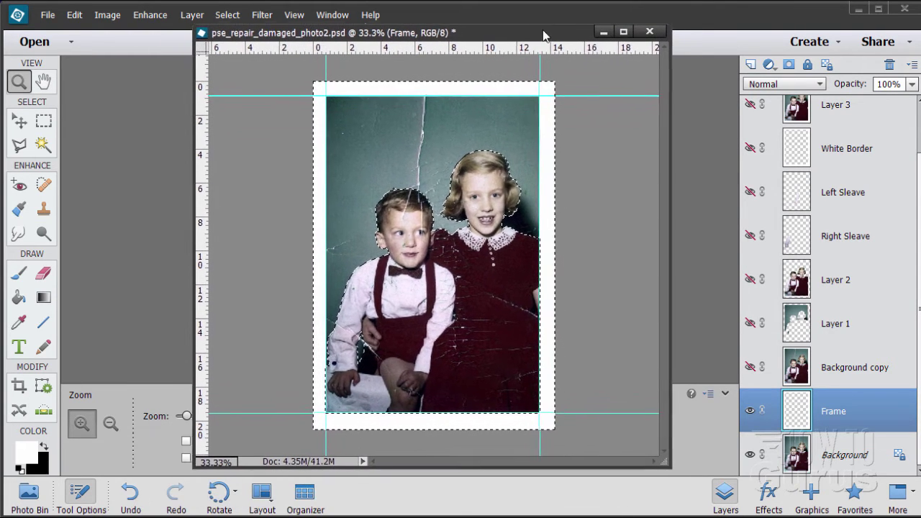
{"action": "left_click", "coordinate": [44, 121]}
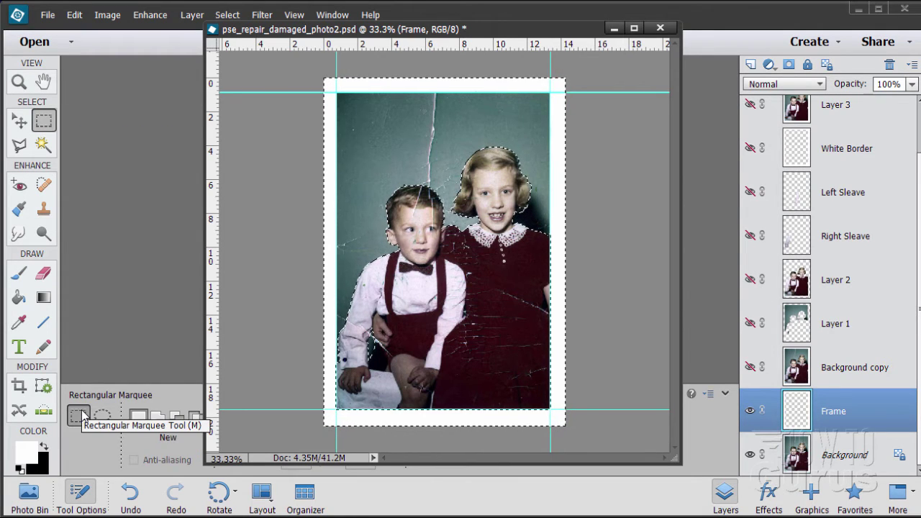
{"action": "left_click", "coordinate": [176, 416]}
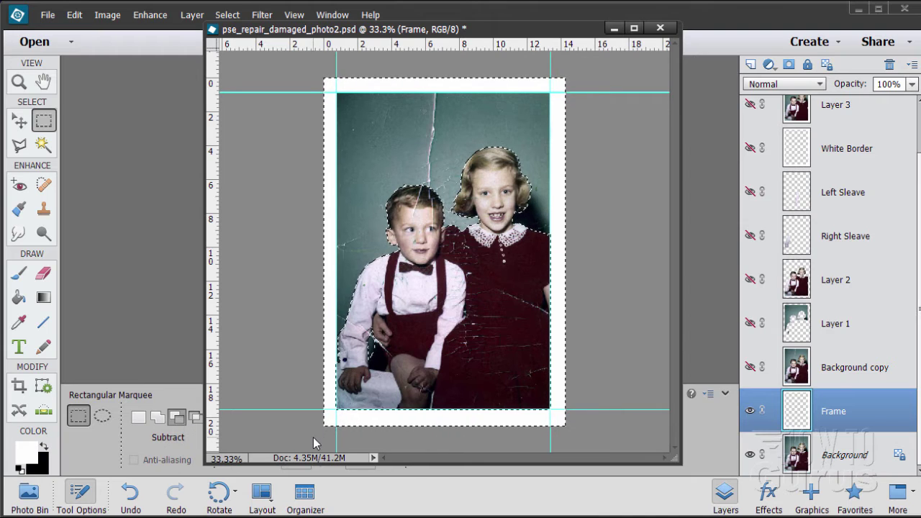
{"action": "left_click_drag", "start_coordinate": [312, 435], "coordinate": [295, 421]}
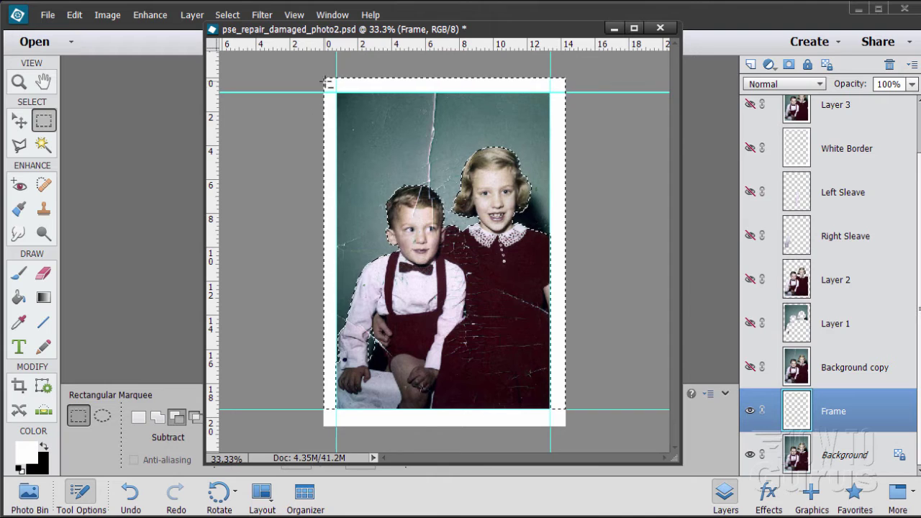
{"action": "left_click_drag", "start_coordinate": [311, 318], "coordinate": [336, 435]}
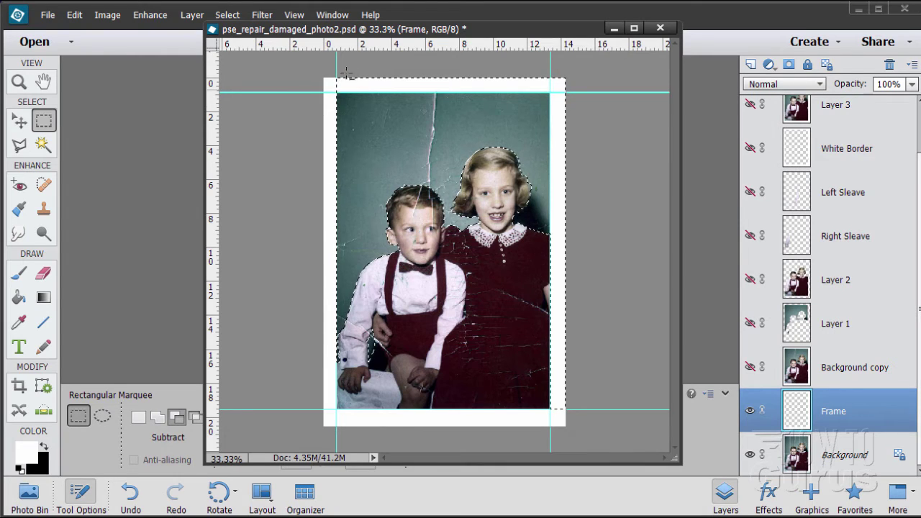
{"action": "left_click_drag", "start_coordinate": [329, 75], "coordinate": [582, 91]}
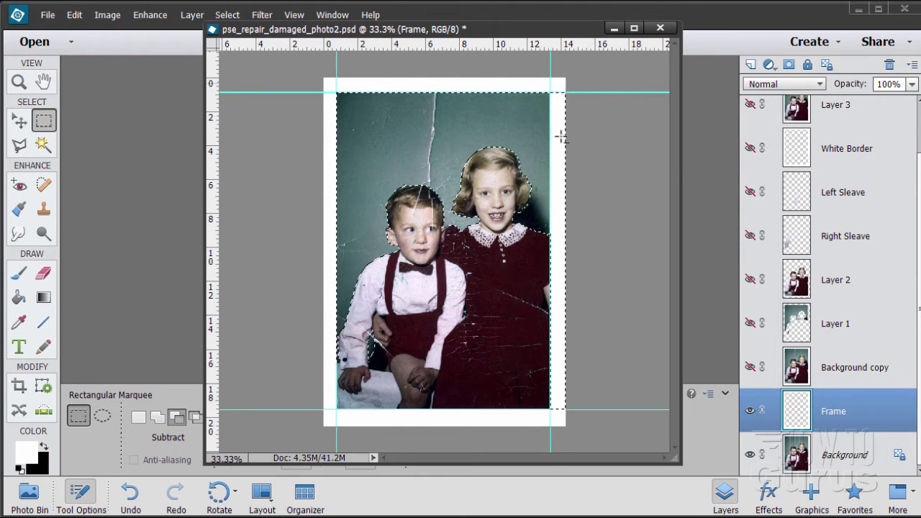
{"action": "left_click_drag", "start_coordinate": [565, 90], "coordinate": [551, 430]}
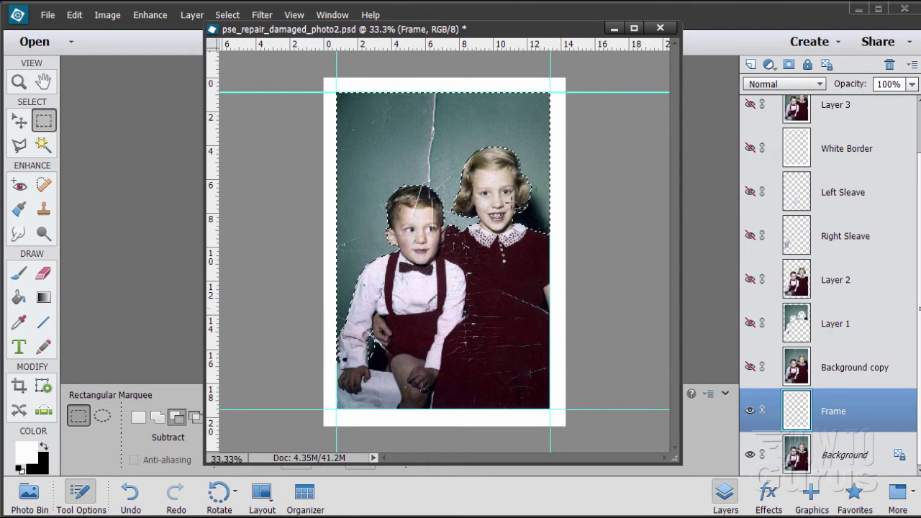
- Check the list of existing saved selections in the Save Selection dialog and leave it without saving
{"action": "left_click_drag", "start_coordinate": [439, 29], "coordinate": [401, 119]}
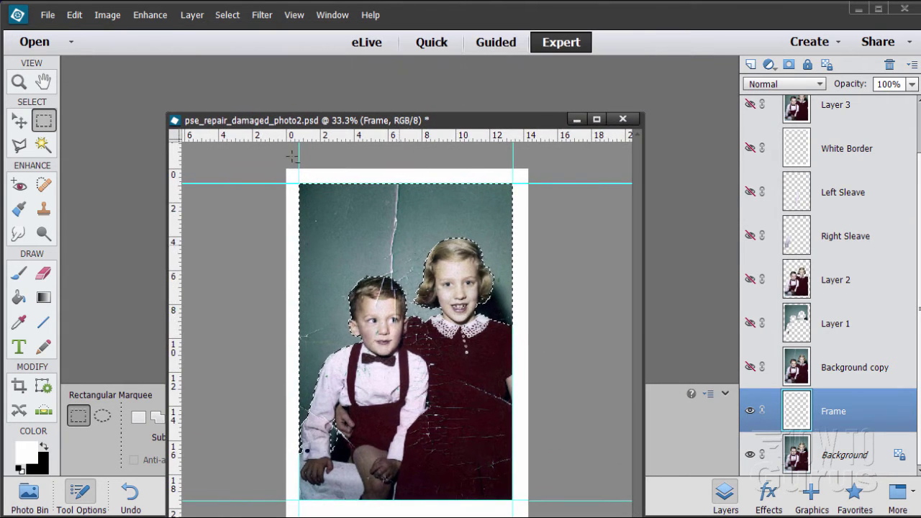
{"action": "left_click", "coordinate": [228, 15]}
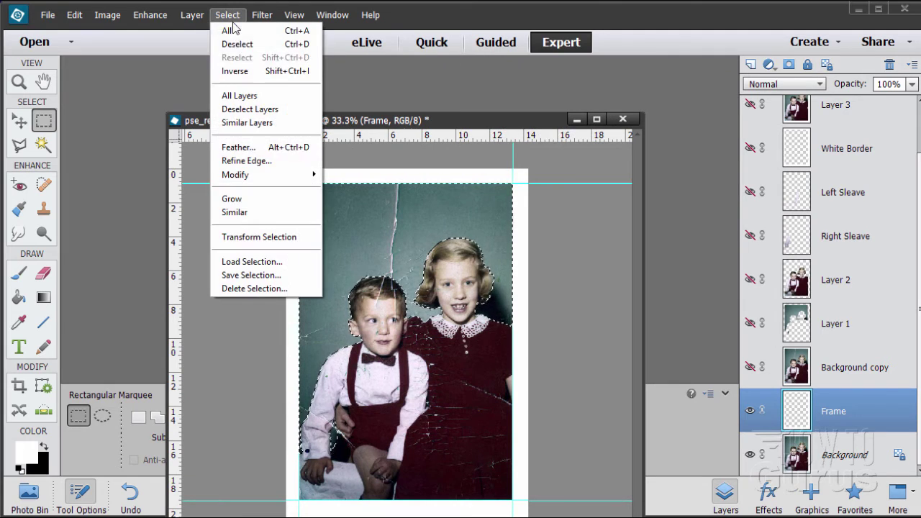
{"action": "left_click", "coordinate": [238, 274]}
{"action": "left_click", "coordinate": [464, 210]}
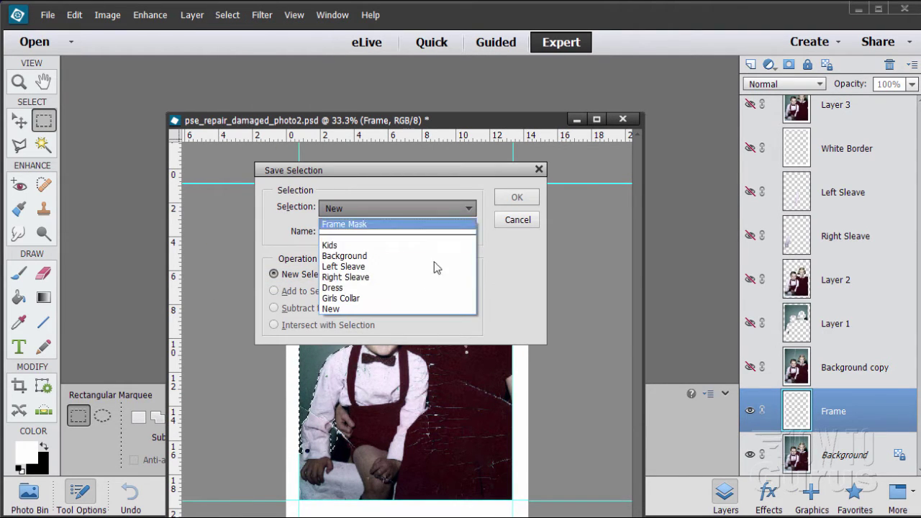
{"action": "left_click", "coordinate": [532, 225]}
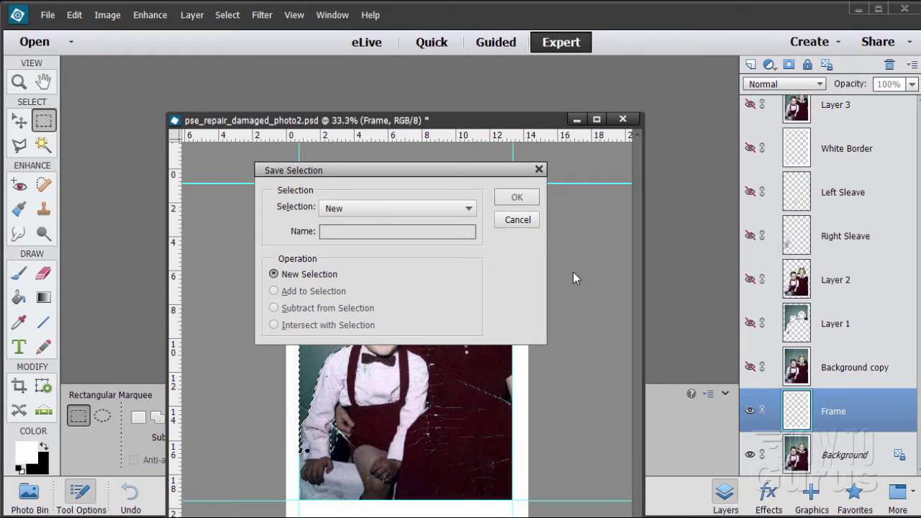
{"action": "left_click", "coordinate": [526, 224]}
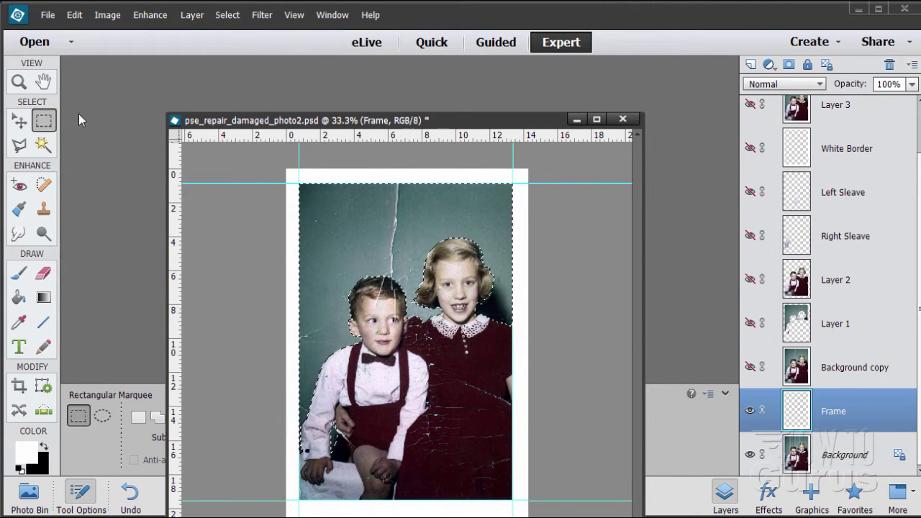
- Hide the Background and Frame layers, show the Background copy layer and make it the active layer
{"action": "left_click", "coordinate": [19, 121]}
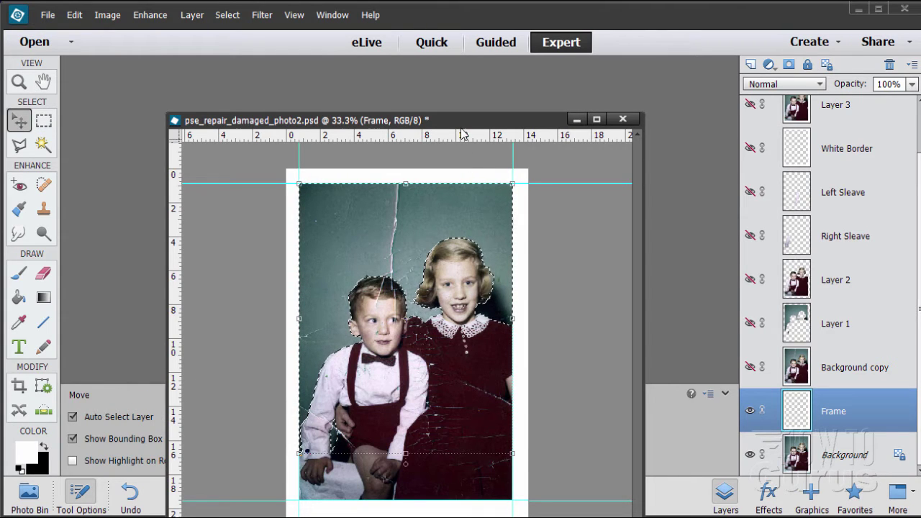
{"action": "left_click_drag", "start_coordinate": [459, 120], "coordinate": [464, 94]}
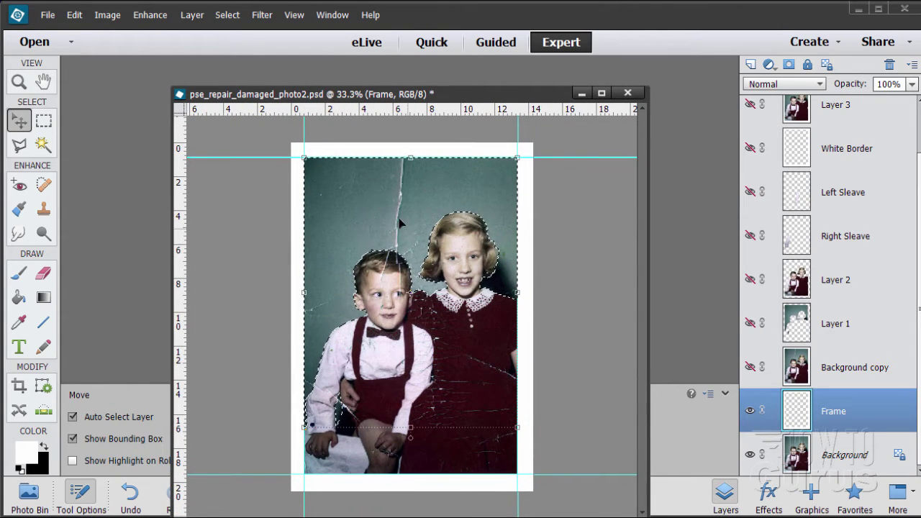
{"action": "left_click", "coordinate": [838, 457]}
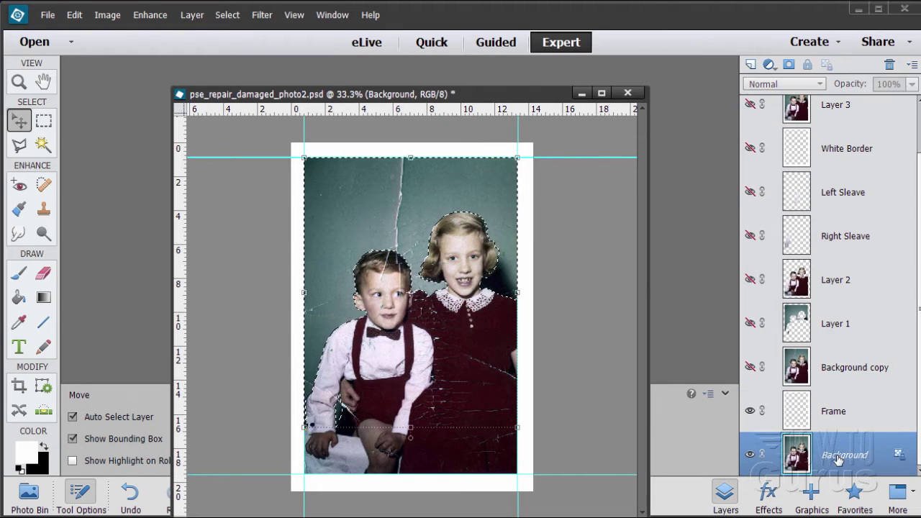
{"action": "left_click", "coordinate": [750, 366]}
{"action": "left_click", "coordinate": [750, 454]}
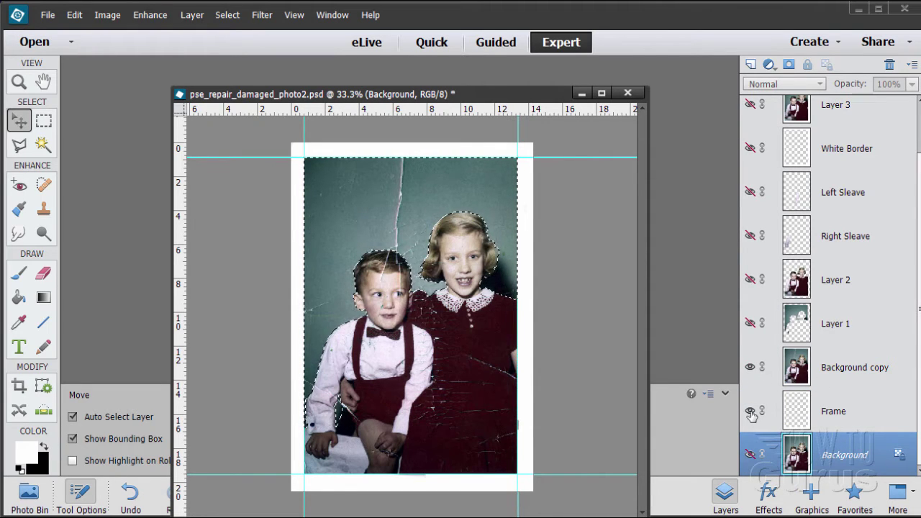
{"action": "left_click", "coordinate": [847, 377]}
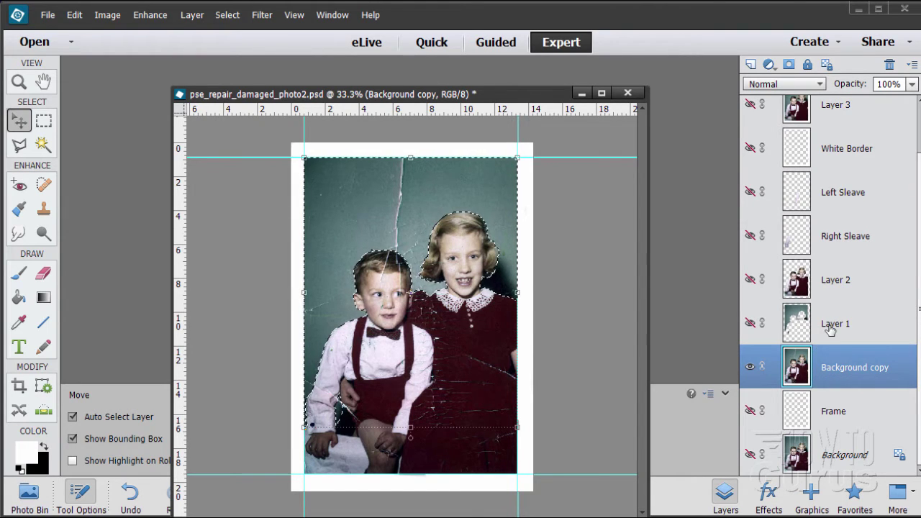
- Copy the selected backdrop from Background copy onto a new layer with Layer Via Copy
{"action": "left_click", "coordinate": [192, 16]}
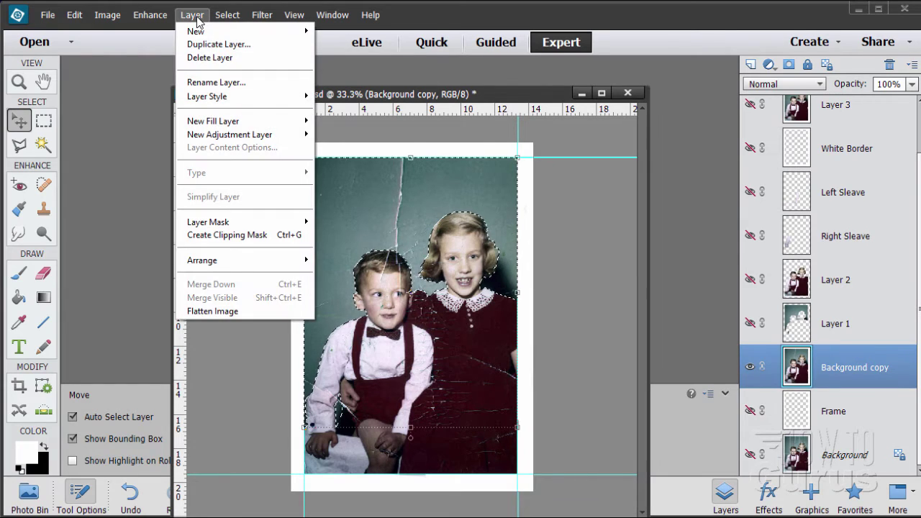
{"action": "mouse_move", "coordinate": [209, 31]}
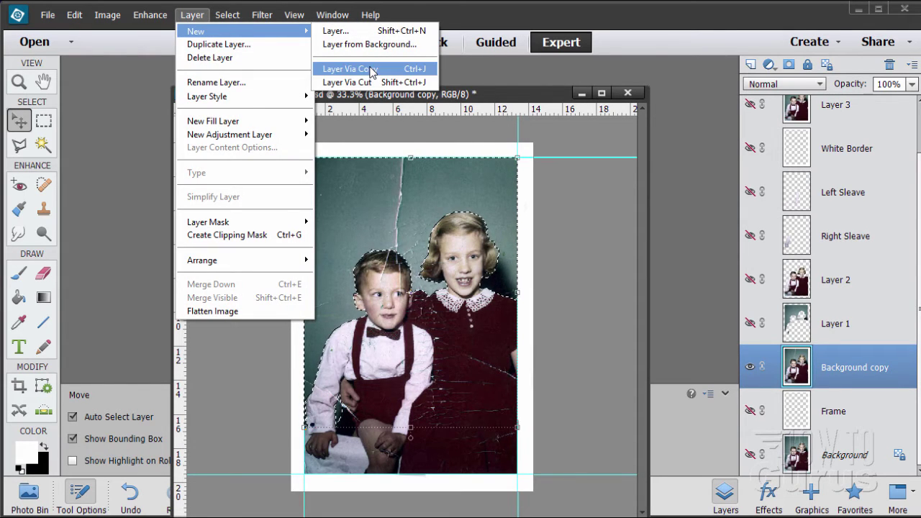
{"action": "left_click", "coordinate": [372, 70]}
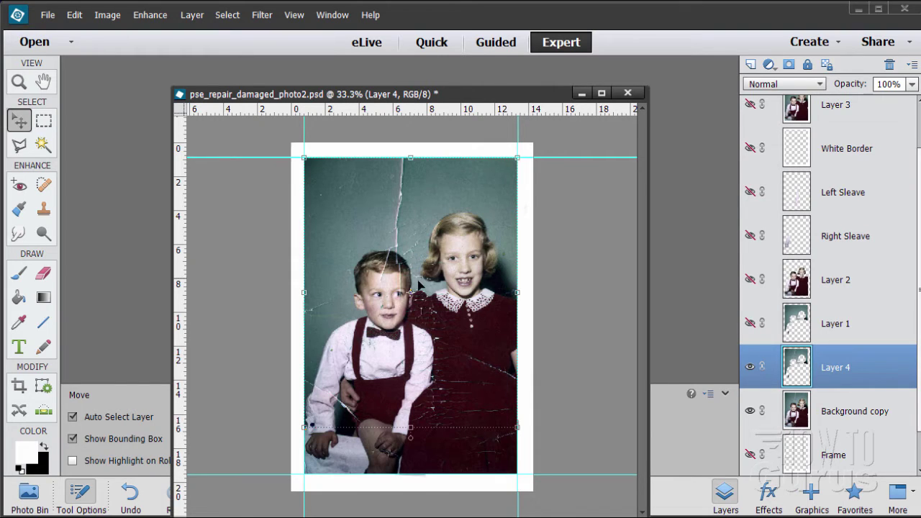
- Show the Frame layer and move it directly above the new backdrop layer in the stack
{"action": "left_click", "coordinate": [862, 464]}
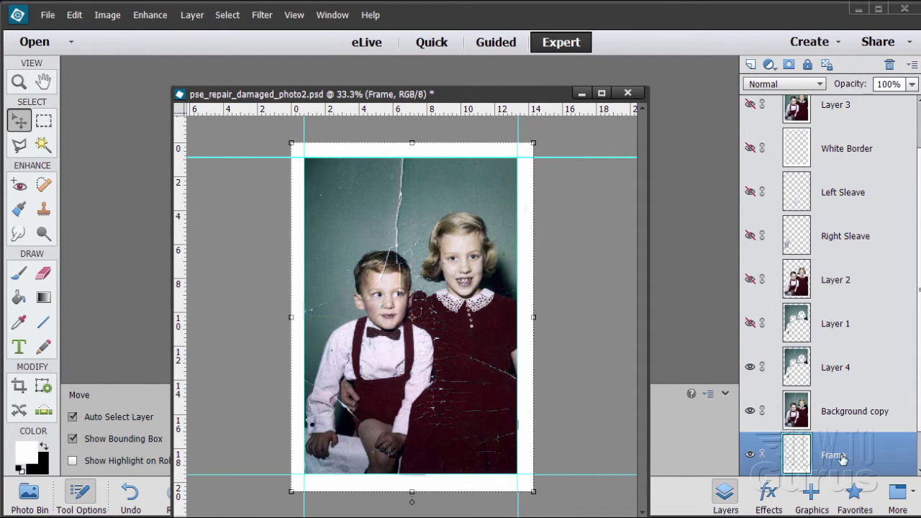
{"action": "left_click_drag", "start_coordinate": [859, 455], "coordinate": [855, 347]}
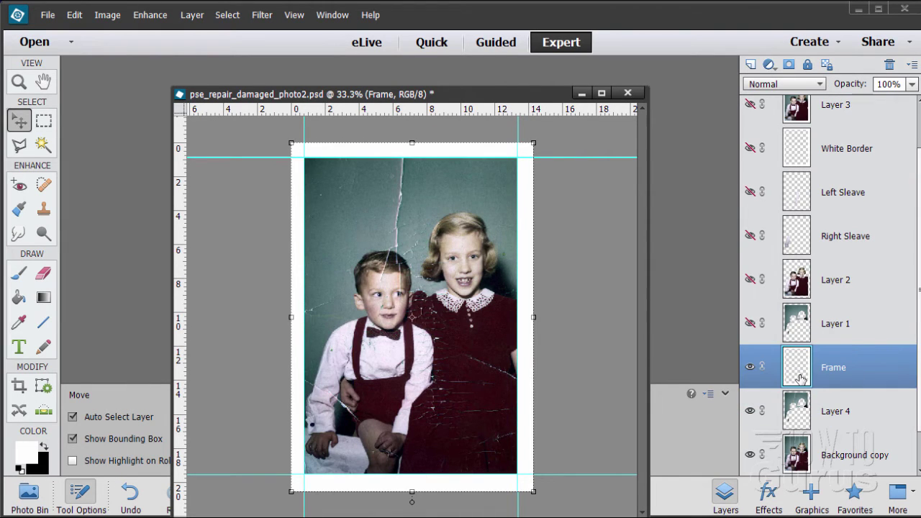
{"action": "scroll", "coordinate": [821, 365], "scroll_direction": "down", "scroll_amount": 1}
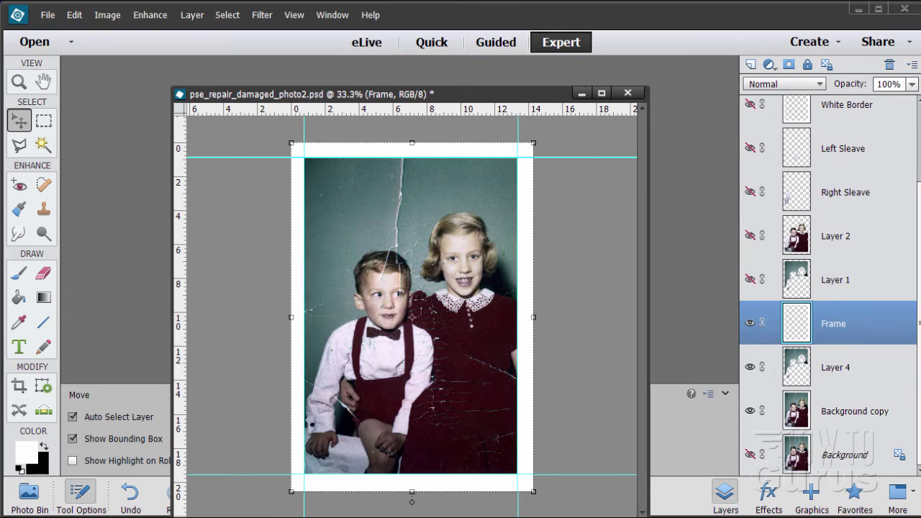
{"action": "left_click_drag", "start_coordinate": [899, 416], "coordinate": [883, 403]}
- On the new backdrop layer, clone clean backdrop over the middle of the long vertical crack using a slightly enlarged Clone Stamp brush
{"action": "left_click", "coordinate": [838, 368]}
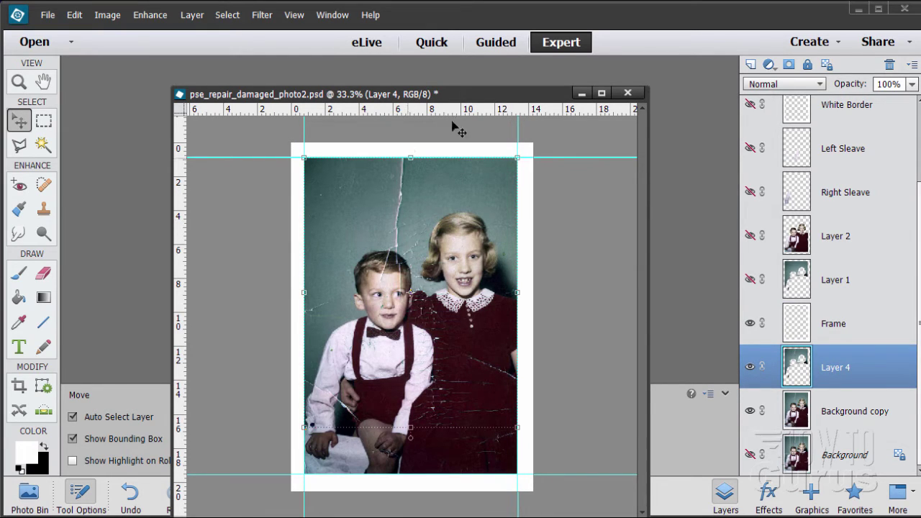
{"action": "left_click_drag", "start_coordinate": [467, 101], "coordinate": [465, 72]}
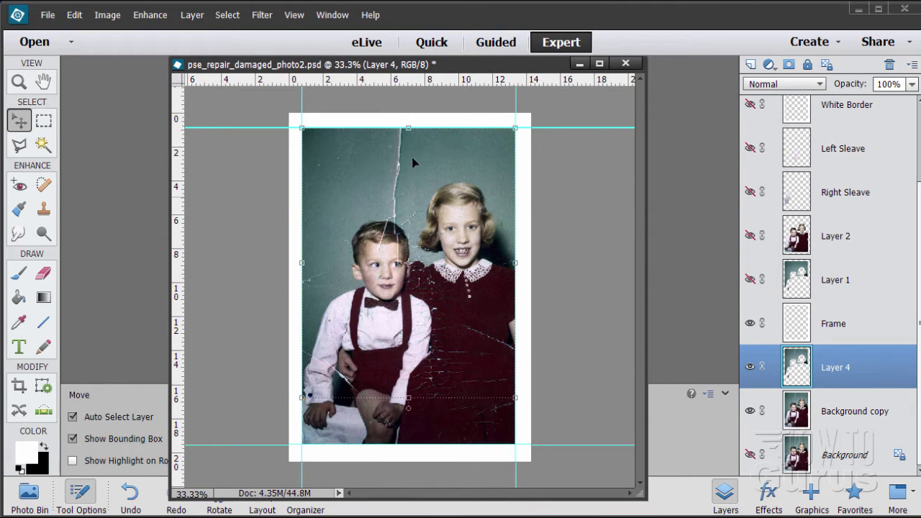
{"action": "left_click", "coordinate": [18, 82]}
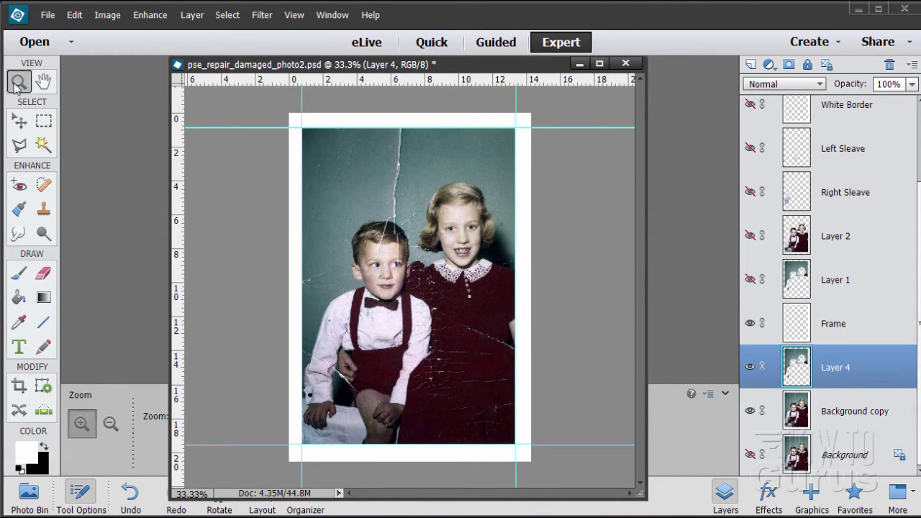
{"action": "left_click", "coordinate": [372, 209]}
{"action": "left_click", "coordinate": [369, 210]}
{"action": "left_click", "coordinate": [363, 212]}
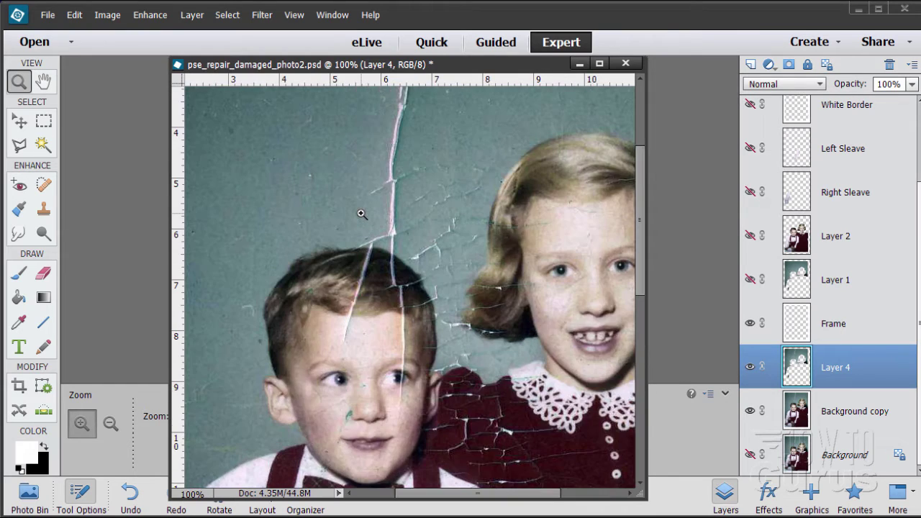
{"action": "scroll", "coordinate": [361, 214], "scroll_direction": "up", "scroll_amount": 5}
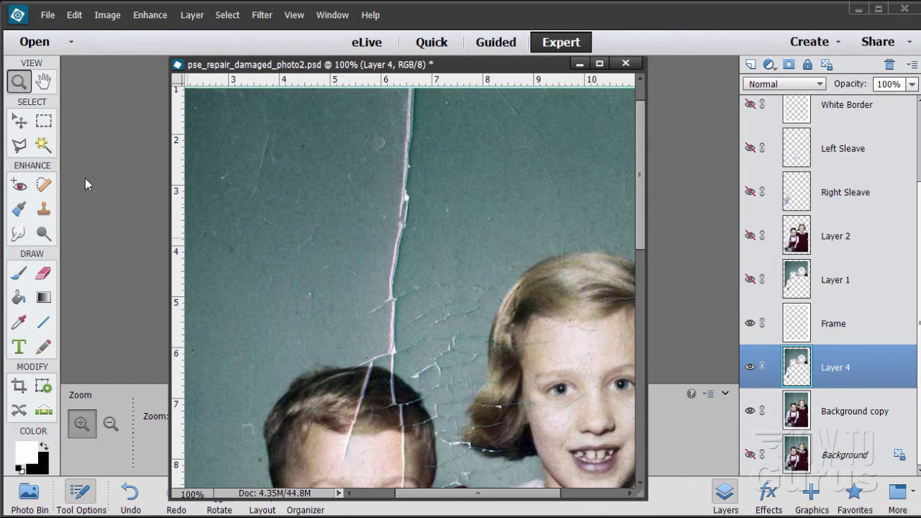
{"action": "left_click", "coordinate": [19, 121]}
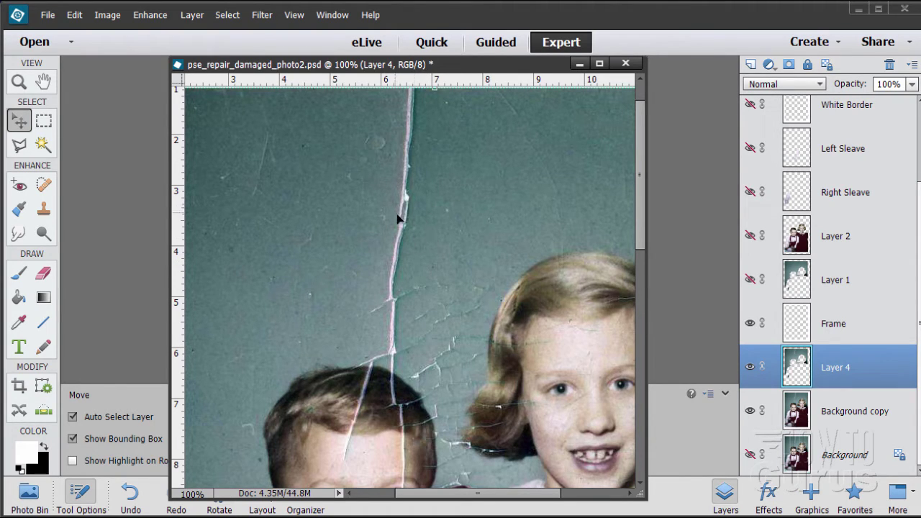
{"action": "left_click", "coordinate": [43, 209]}
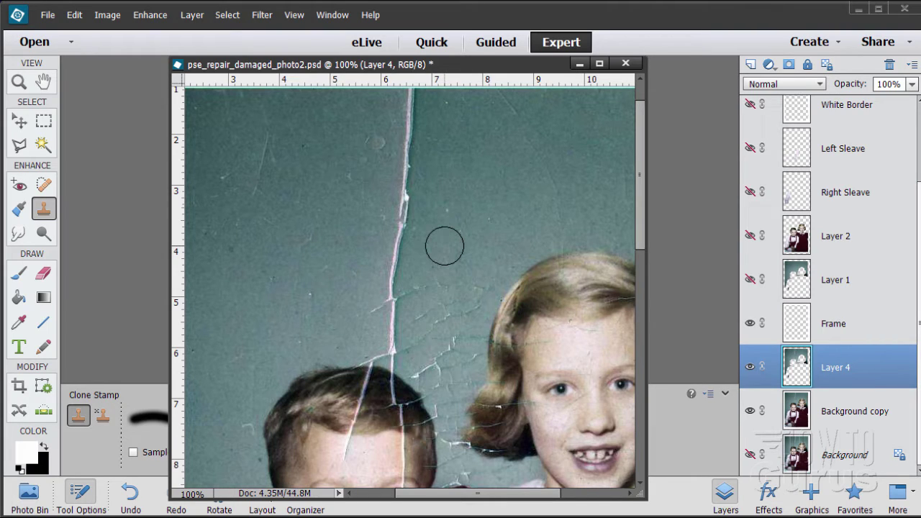
{"action": "key", "text": "bracketright"}
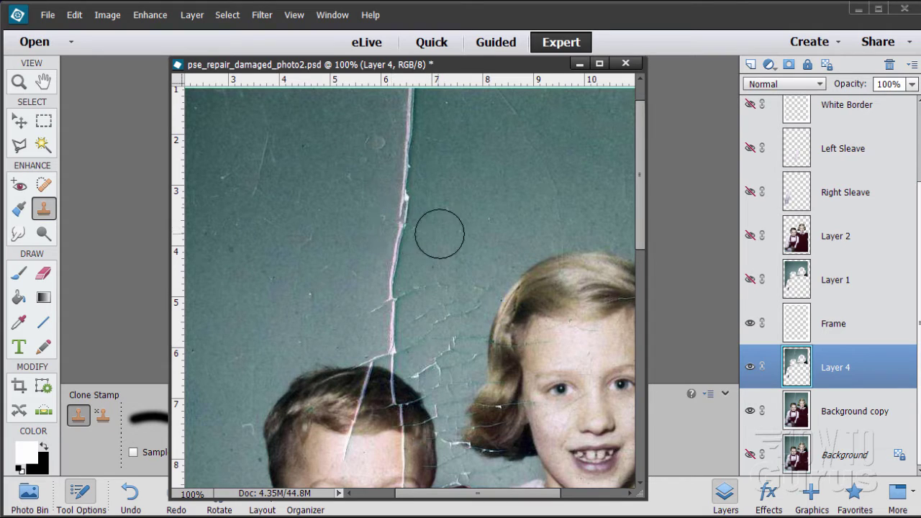
{"action": "key", "text": "alt"}
{"action": "left_click", "coordinate": [450, 233], "text": "alt"}
{"action": "mouse_move", "coordinate": [401, 239]}
{"action": "left_mouse_down"}
{"action": "mouse_move", "coordinate": [404, 182]}
{"action": "mouse_move", "coordinate": [395, 220]}
{"action": "left_mouse_up"}
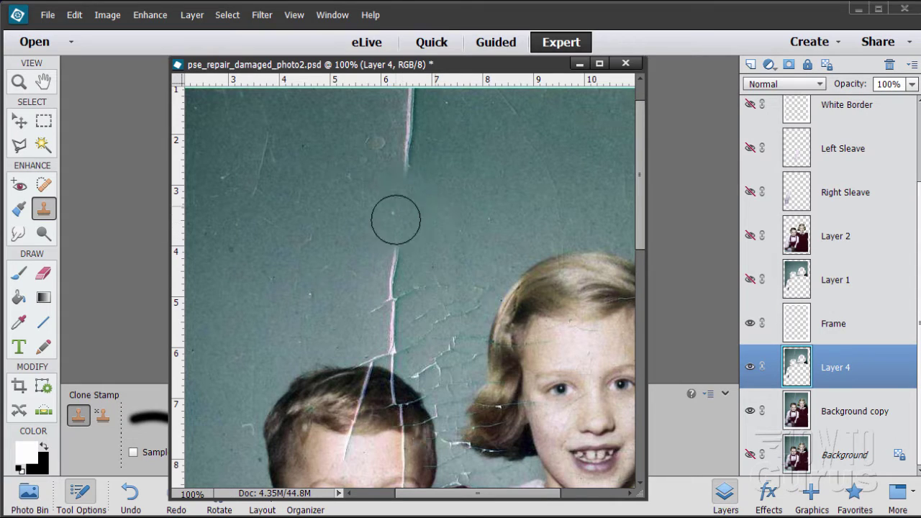
- Try the Spot Healing Brush at the upper end of the remaining crack and a Clone Stamp dab beside it
{"action": "left_click", "coordinate": [44, 186]}
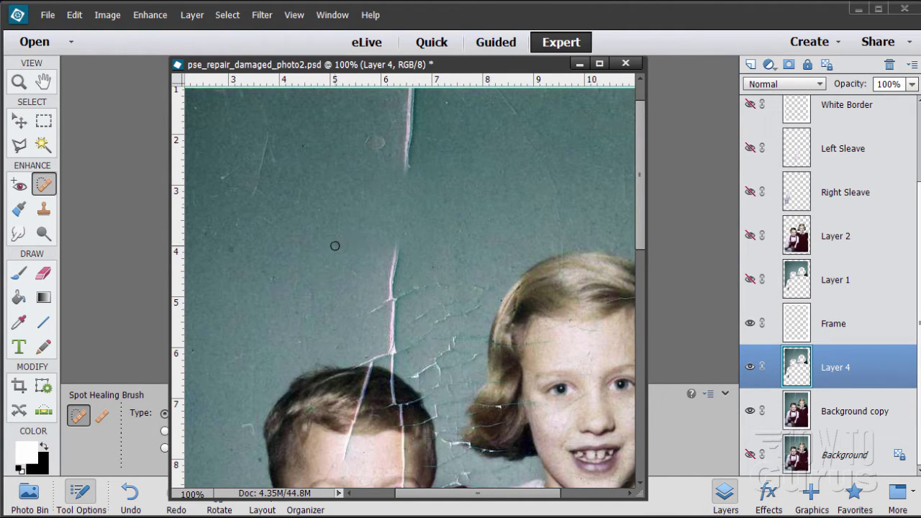
{"action": "left_click", "coordinate": [397, 249]}
{"action": "left_click", "coordinate": [43, 209]}
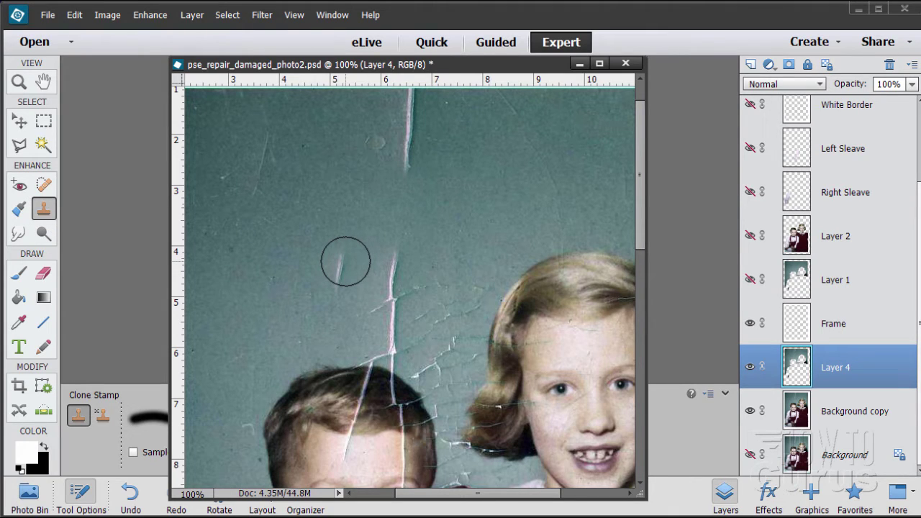
{"action": "left_click", "coordinate": [342, 264]}
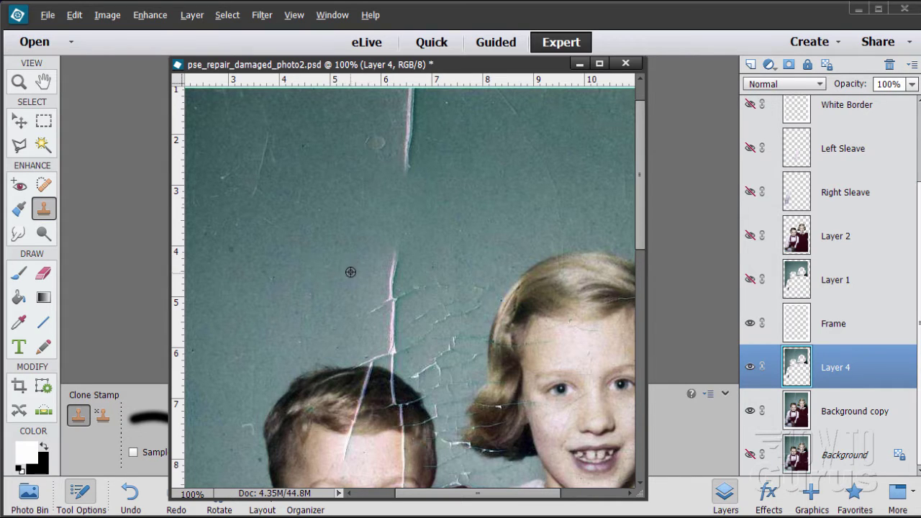
- Clone clean backdrop over the crack down to the boy's hair and the fine cracks beside the girl's hair
{"action": "left_click", "coordinate": [350, 272], "text": "alt"}
{"action": "mouse_move", "coordinate": [380, 267]}
{"action": "left_mouse_down"}
{"action": "mouse_move", "coordinate": [391, 261]}
{"action": "mouse_move", "coordinate": [394, 291]}
{"action": "left_mouse_up"}
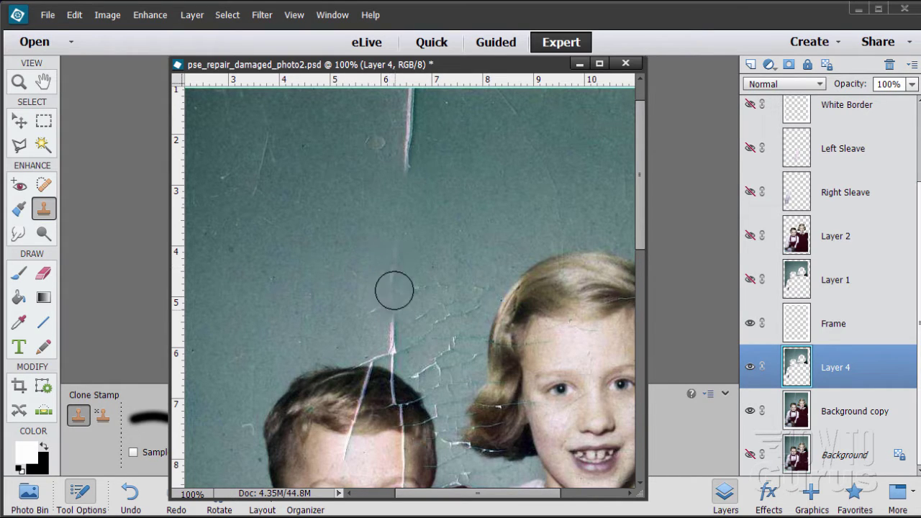
{"action": "mouse_move", "coordinate": [389, 331]}
{"action": "left_mouse_down"}
{"action": "mouse_move", "coordinate": [392, 341]}
{"action": "mouse_move", "coordinate": [368, 332]}
{"action": "mouse_move", "coordinate": [369, 345]}
{"action": "mouse_move", "coordinate": [388, 348]}
{"action": "mouse_move", "coordinate": [429, 329]}
{"action": "mouse_move", "coordinate": [437, 290]}
{"action": "mouse_move", "coordinate": [444, 284]}
{"action": "mouse_move", "coordinate": [428, 306]}
{"action": "mouse_move", "coordinate": [454, 295]}
{"action": "left_mouse_up"}
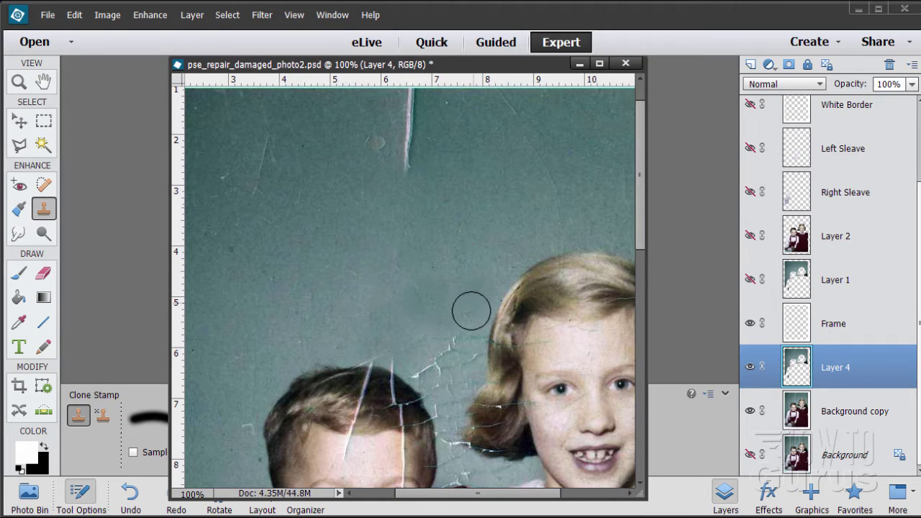
{"action": "left_click", "coordinate": [339, 263], "text": "alt"}
{"action": "mouse_move", "coordinate": [407, 327]}
{"action": "left_mouse_down"}
{"action": "mouse_move", "coordinate": [442, 356]}
{"action": "mouse_move", "coordinate": [469, 328]}
{"action": "mouse_move", "coordinate": [467, 254]}
{"action": "mouse_move", "coordinate": [444, 339]}
{"action": "left_mouse_up"}
{"action": "left_click", "coordinate": [467, 253], "text": "alt"}
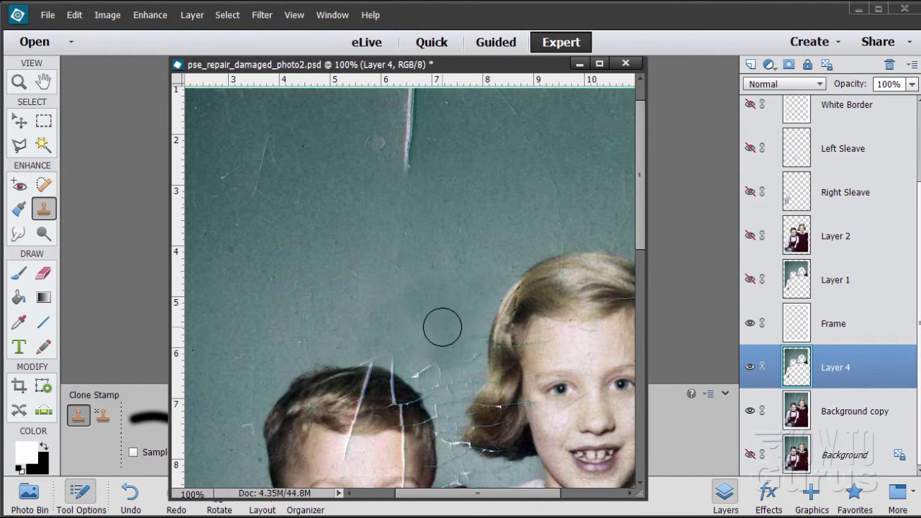
- Clone clean backdrop over the crack's upper end near the white border and the round blemish beside it
{"action": "scroll", "coordinate": [465, 193], "scroll_direction": "up", "scroll_amount": 2}
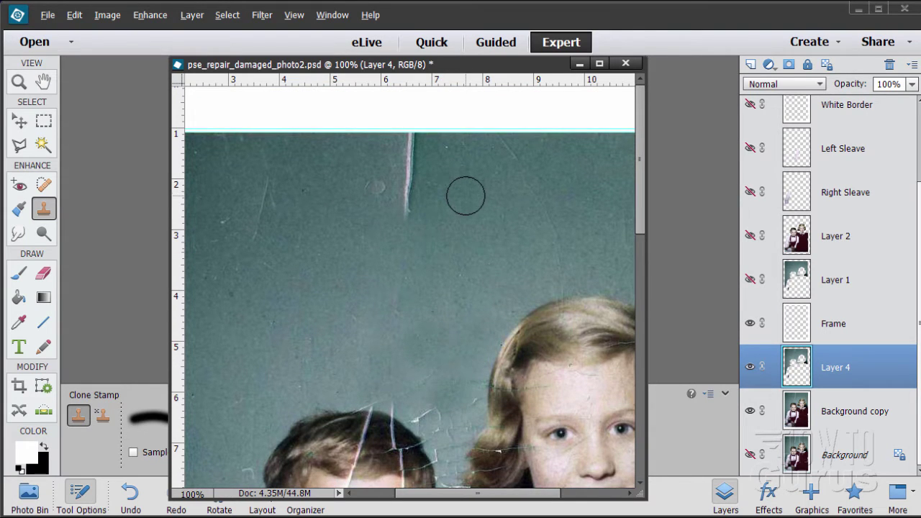
{"action": "left_click", "coordinate": [465, 197], "text": "alt"}
{"action": "left_click_drag", "start_coordinate": [405, 216], "coordinate": [410, 139]}
{"action": "left_click", "coordinate": [476, 178], "text": "alt"}
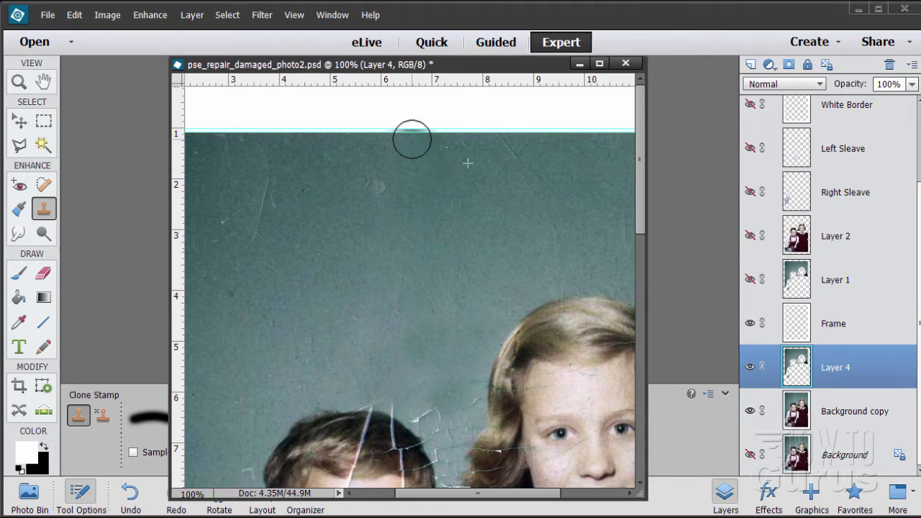
{"action": "left_click", "coordinate": [377, 186]}
{"action": "left_click", "coordinate": [374, 189], "text": "alt"}
{"action": "mouse_move", "coordinate": [435, 177]}
{"action": "left_mouse_down"}
{"action": "mouse_move", "coordinate": [411, 139]}
{"action": "mouse_move", "coordinate": [450, 136]}
{"action": "mouse_move", "coordinate": [425, 139]}
{"action": "left_mouse_up"}
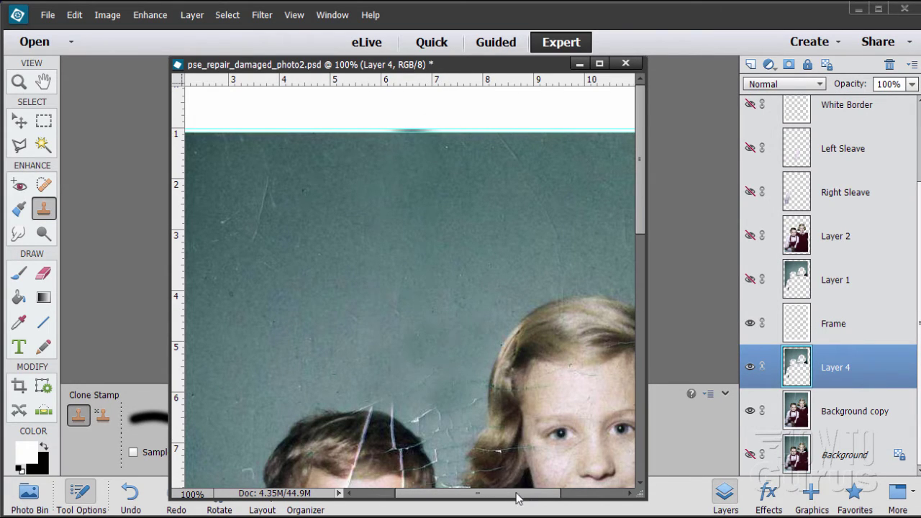
- Clone out the backdrop cracks between the photo's left edge and the boy, plus the small scratch beside his hair
{"action": "mouse_move", "coordinate": [516, 496]}
{"action": "left_mouse_down"}
{"action": "mouse_move", "coordinate": [455, 502]}
{"action": "mouse_move", "coordinate": [463, 501]}
{"action": "left_mouse_up"}
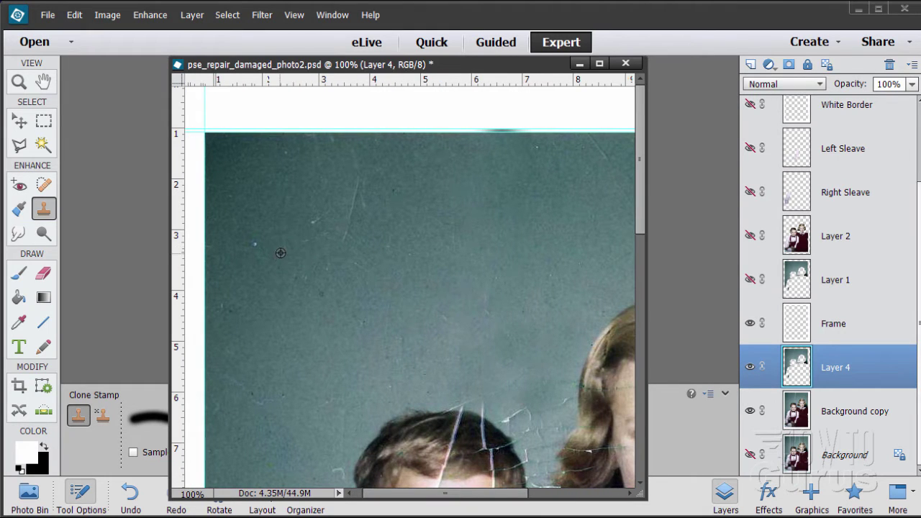
{"action": "scroll", "coordinate": [507, 283], "scroll_direction": "down", "scroll_amount": 5}
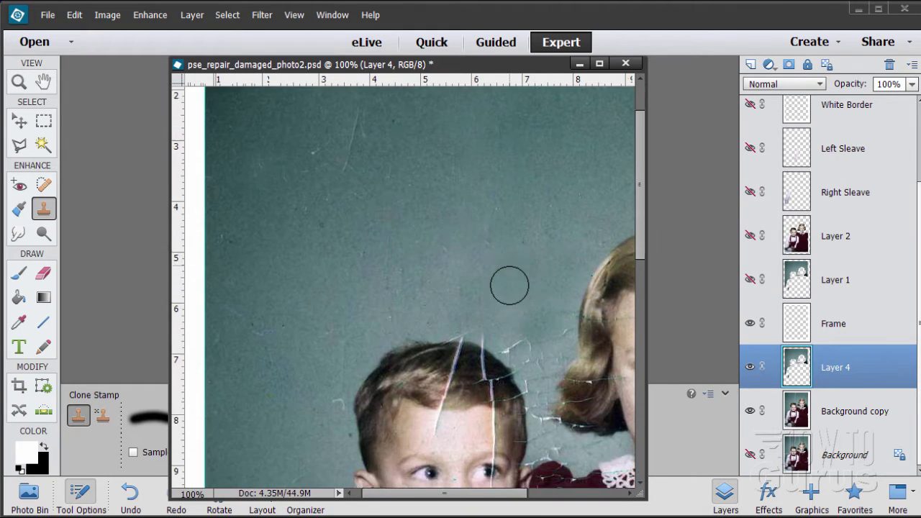
{"action": "scroll", "coordinate": [508, 284], "scroll_direction": "down", "scroll_amount": 1}
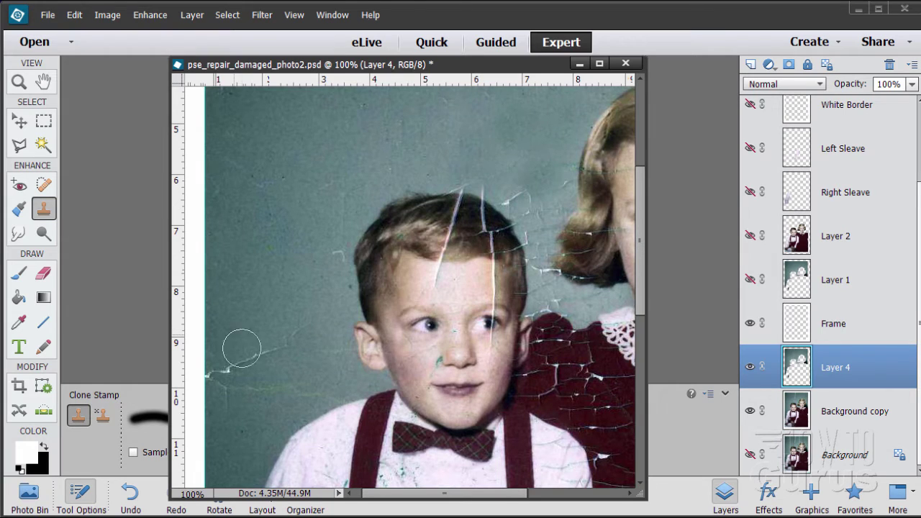
{"action": "left_click_drag", "start_coordinate": [246, 363], "coordinate": [294, 333]}
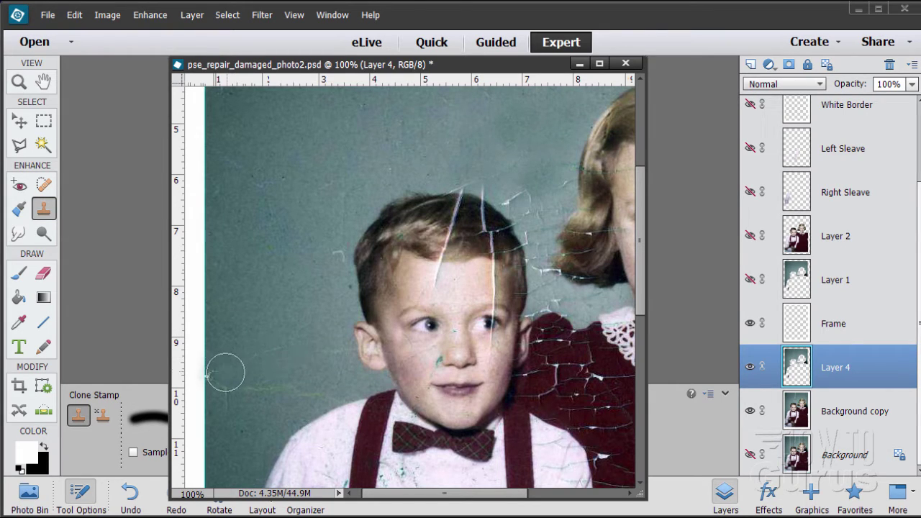
{"action": "mouse_move", "coordinate": [223, 375]}
{"action": "left_mouse_down"}
{"action": "mouse_move", "coordinate": [244, 392]}
{"action": "mouse_move", "coordinate": [273, 388]}
{"action": "left_mouse_up"}
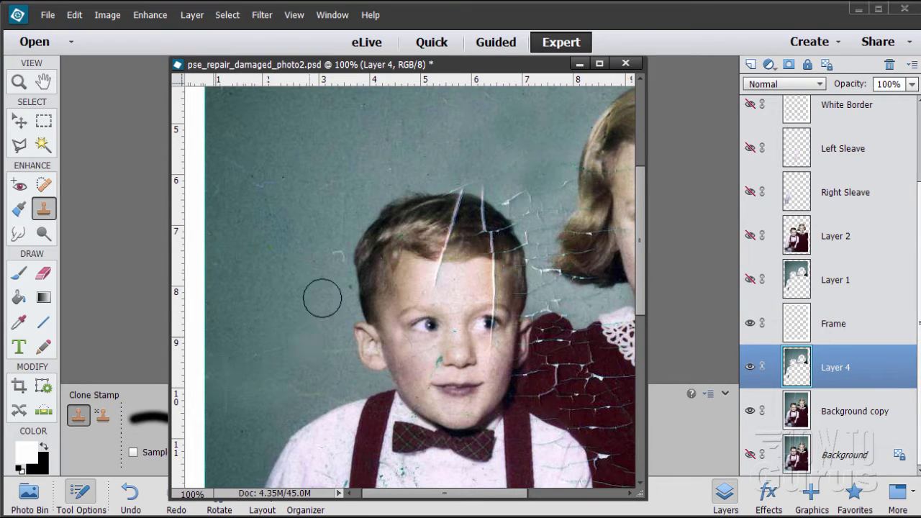
{"action": "left_click", "coordinate": [327, 254], "text": "alt"}
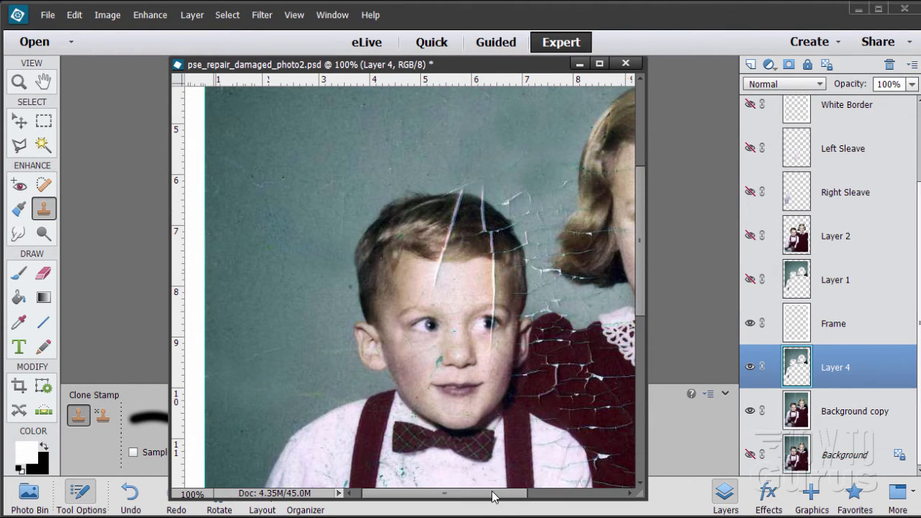
- Clear the cloned smear from the white border along the photo's upper edge using a rectangular selection, and deselect
{"action": "left_click_drag", "start_coordinate": [507, 493], "coordinate": [606, 503]}
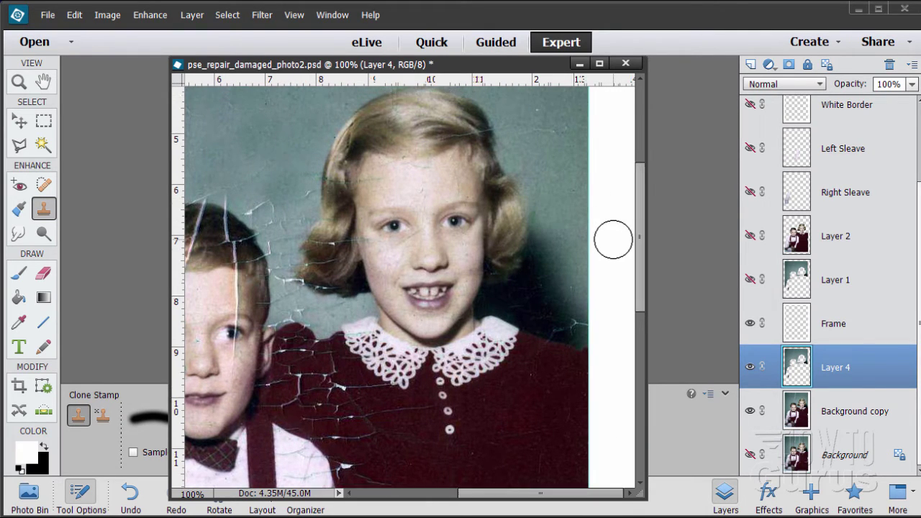
{"action": "scroll", "coordinate": [612, 238], "scroll_direction": "up", "scroll_amount": 4}
{"action": "scroll", "coordinate": [612, 238], "scroll_direction": "up", "scroll_amount": 3}
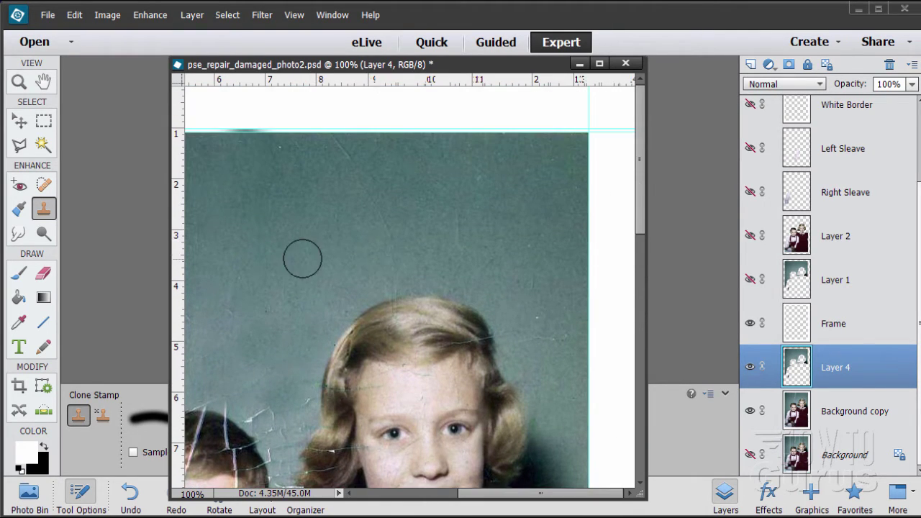
{"action": "left_click_drag", "start_coordinate": [479, 499], "coordinate": [426, 498]}
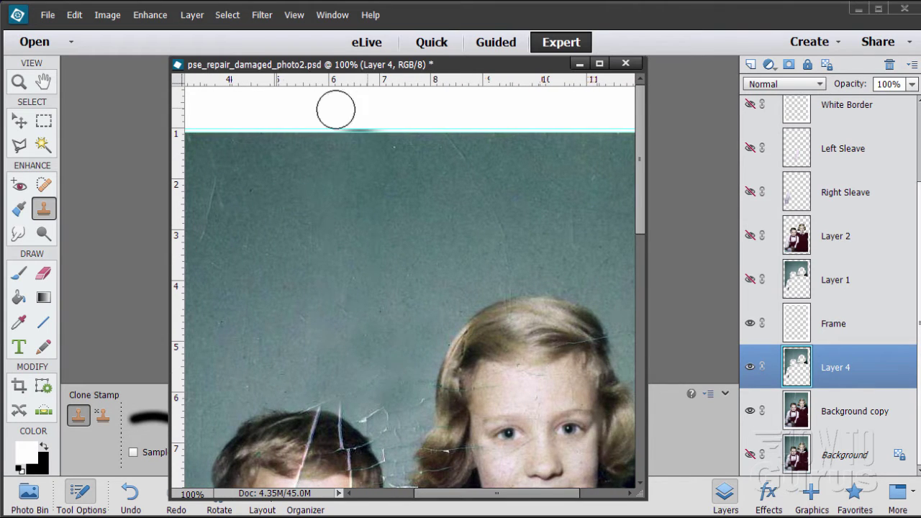
{"action": "left_click", "coordinate": [43, 122]}
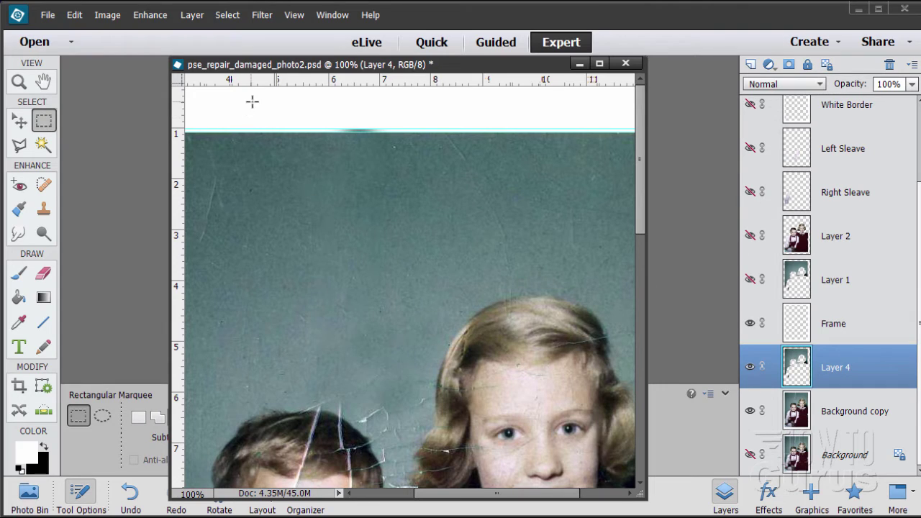
{"action": "left_click_drag", "start_coordinate": [251, 101], "coordinate": [498, 131]}
{"action": "left_click", "coordinate": [19, 120]}
{"action": "left_click", "coordinate": [227, 14]}
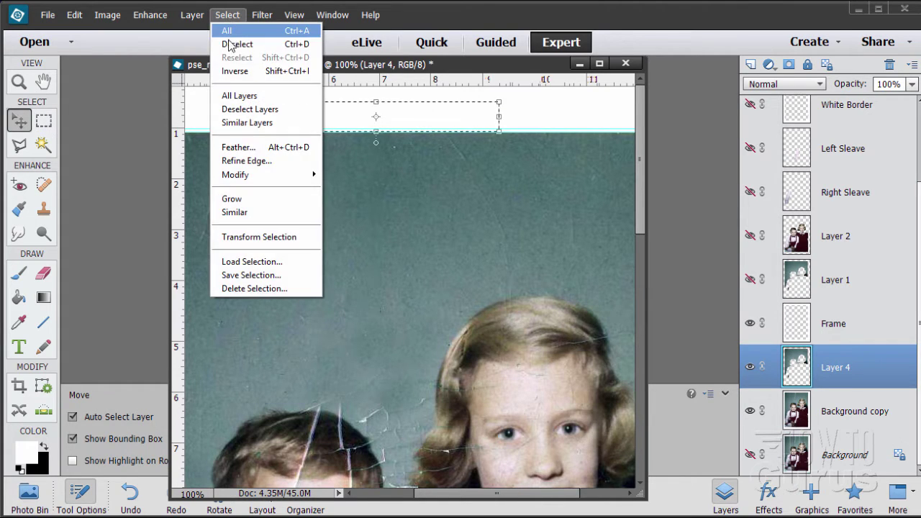
{"action": "left_click", "coordinate": [238, 44]}
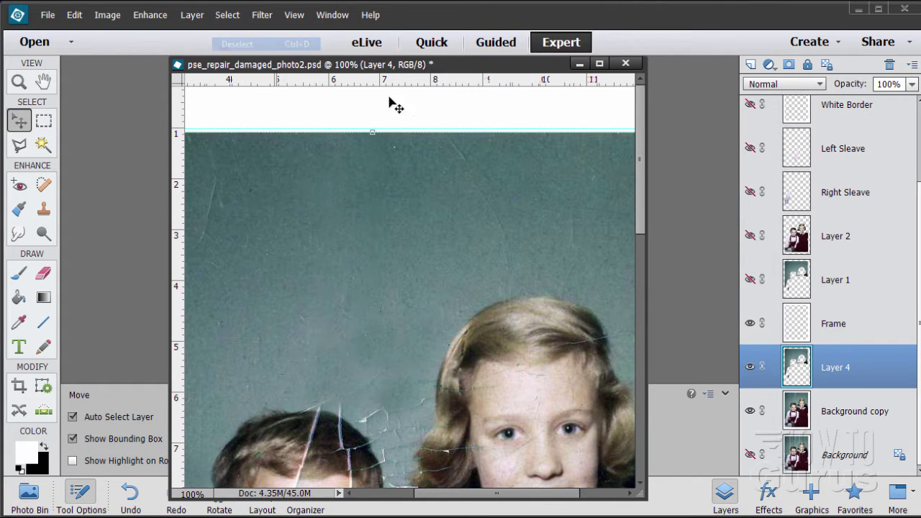
- Open the Dust & Scratches filter on Layer 4 and compare the backdrop with its preview off and on
{"action": "left_click", "coordinate": [19, 81]}
{"action": "left_click", "coordinate": [425, 311], "text": "alt"}
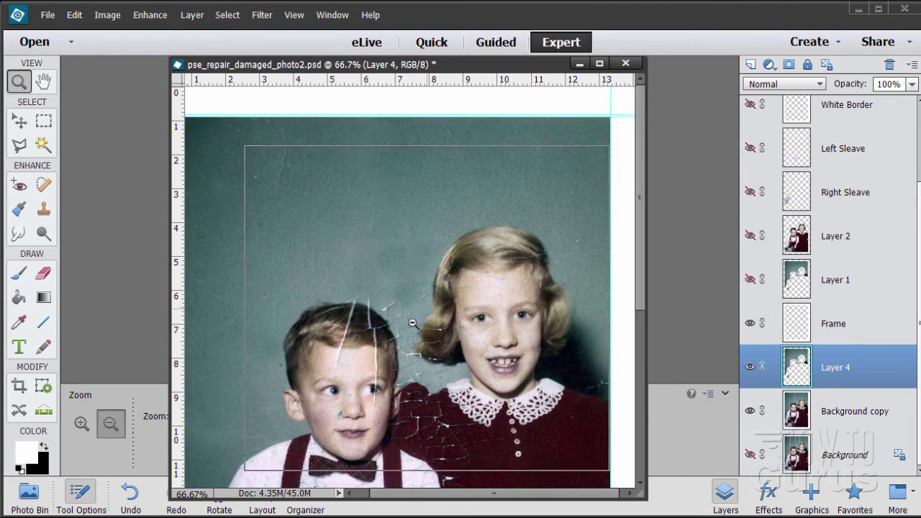
{"action": "left_click", "coordinate": [412, 323], "text": "alt"}
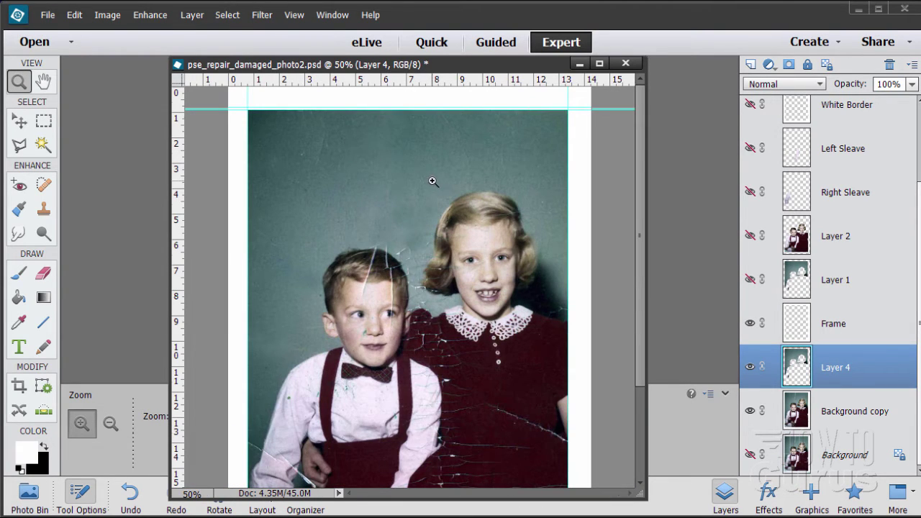
{"action": "scroll", "coordinate": [432, 182], "scroll_direction": "down", "scroll_amount": 3}
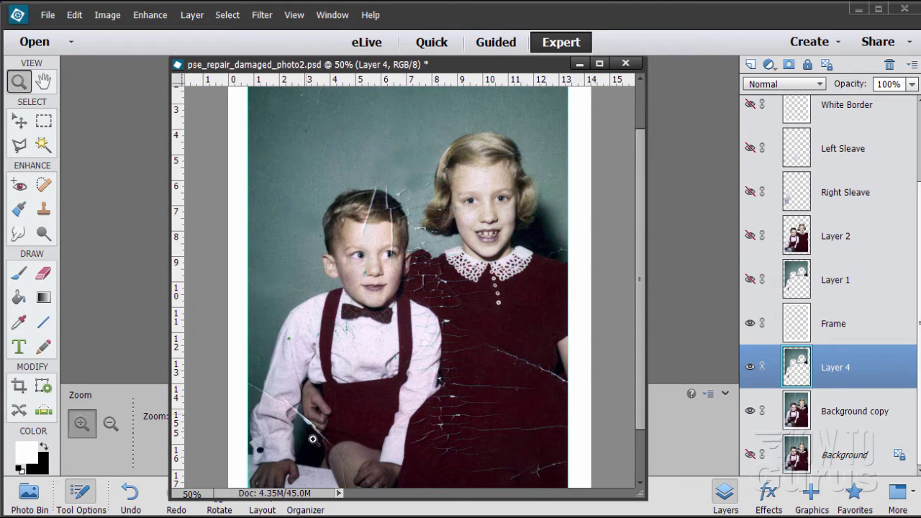
{"action": "scroll", "coordinate": [466, 256], "scroll_direction": "up", "scroll_amount": 3}
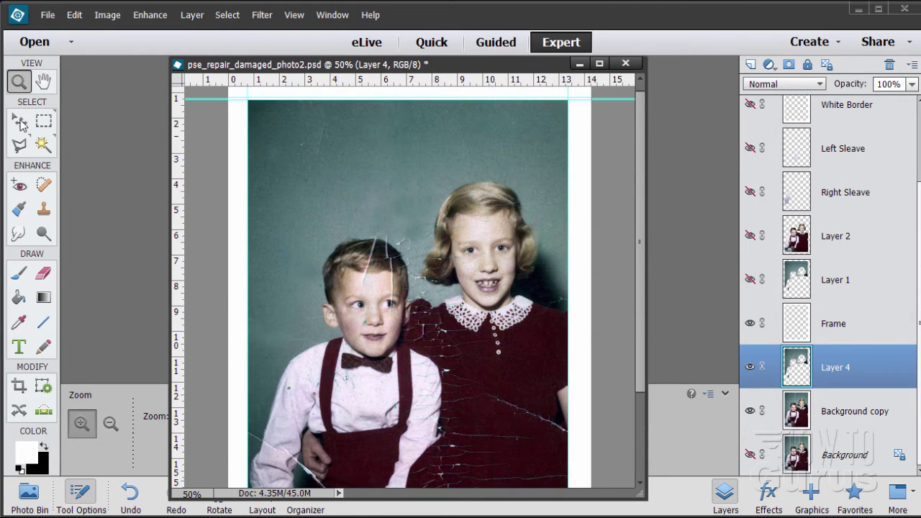
{"action": "left_click", "coordinate": [20, 123]}
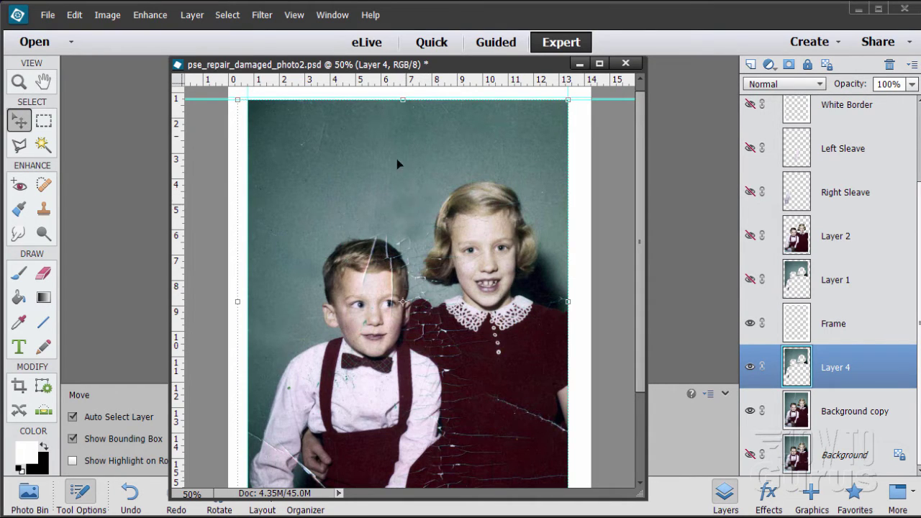
{"action": "left_click", "coordinate": [259, 16]}
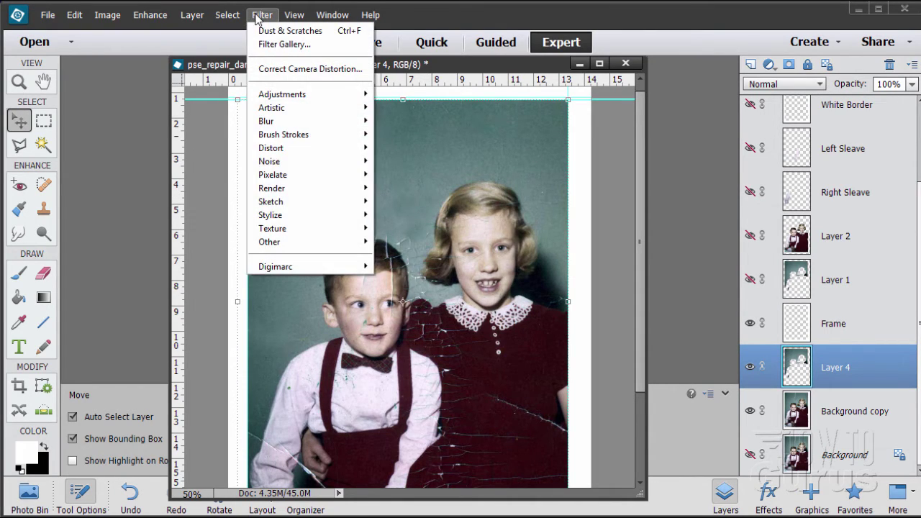
{"action": "mouse_move", "coordinate": [304, 162]}
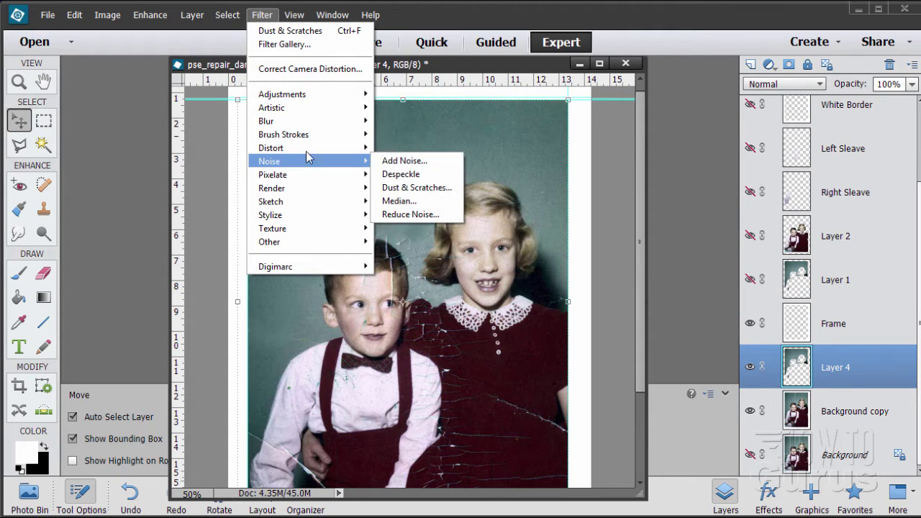
{"action": "left_click", "coordinate": [411, 188]}
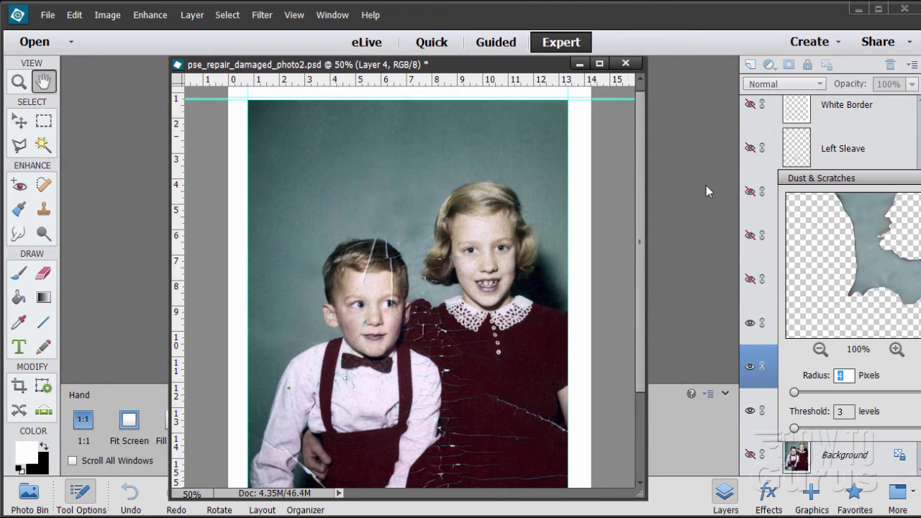
{"action": "left_click_drag", "start_coordinate": [818, 185], "coordinate": [657, 169]}
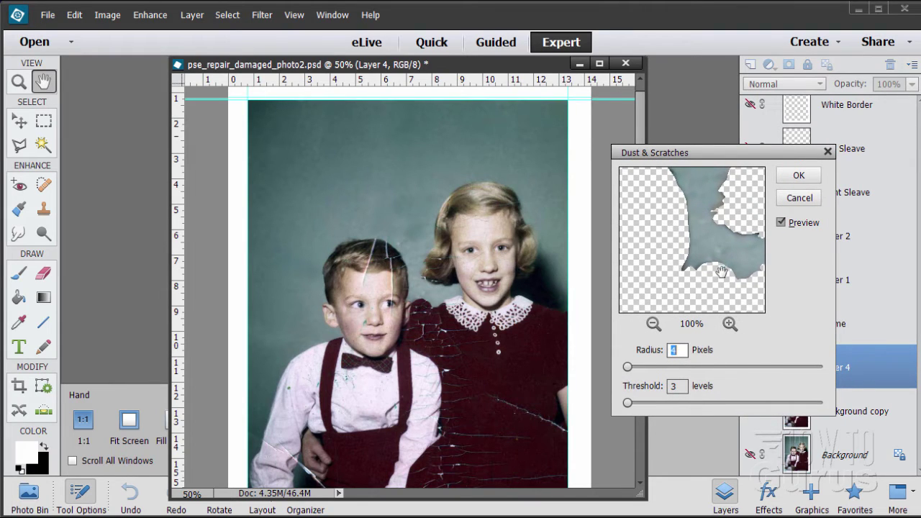
{"action": "left_click", "coordinate": [781, 224]}
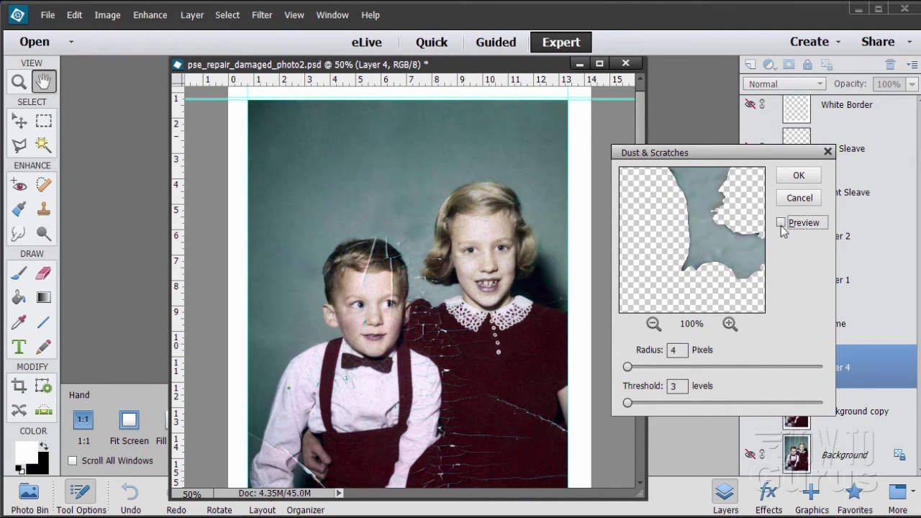
{"action": "left_click", "coordinate": [781, 223]}
{"action": "left_click", "coordinate": [781, 223]}
- Test a radius of 15 pixels and a threshold of 14 levels, and apply Dust & Scratches at radius 4 and threshold 3
{"action": "left_click_drag", "start_coordinate": [627, 368], "coordinate": [637, 369]}
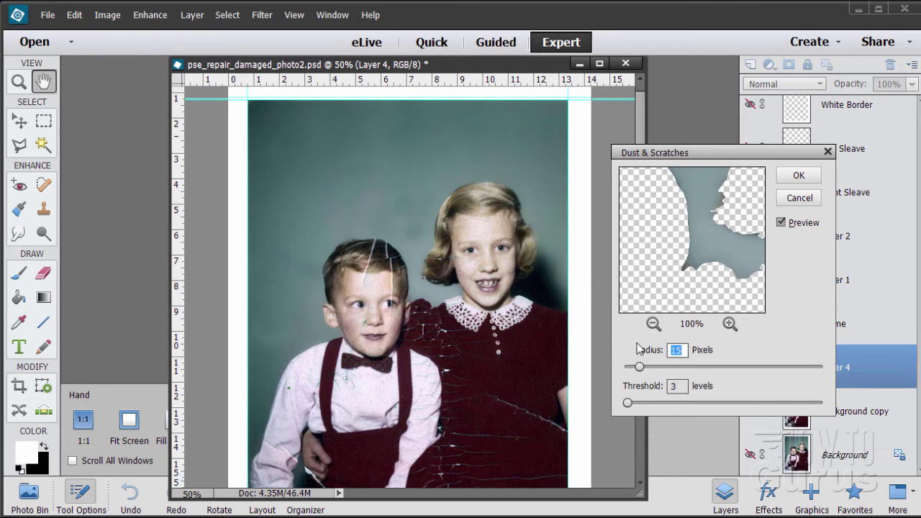
{"action": "left_click_drag", "start_coordinate": [639, 367], "coordinate": [625, 372]}
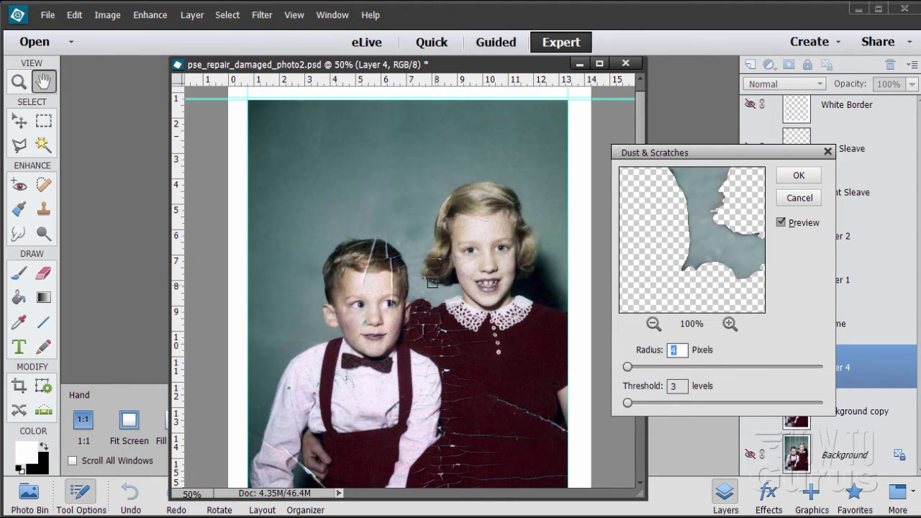
{"action": "left_click_drag", "start_coordinate": [629, 404], "coordinate": [644, 405]}
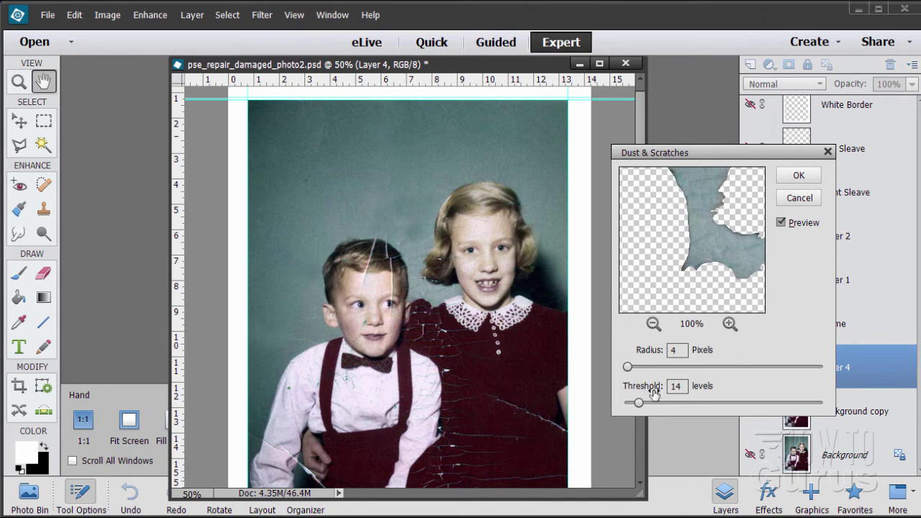
{"action": "left_click_drag", "start_coordinate": [637, 407], "coordinate": [625, 407]}
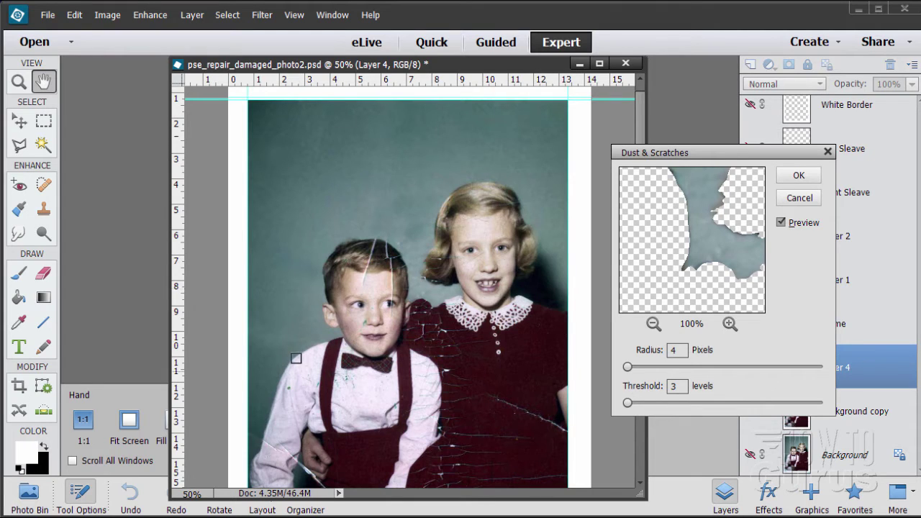
{"action": "left_click", "coordinate": [802, 180]}
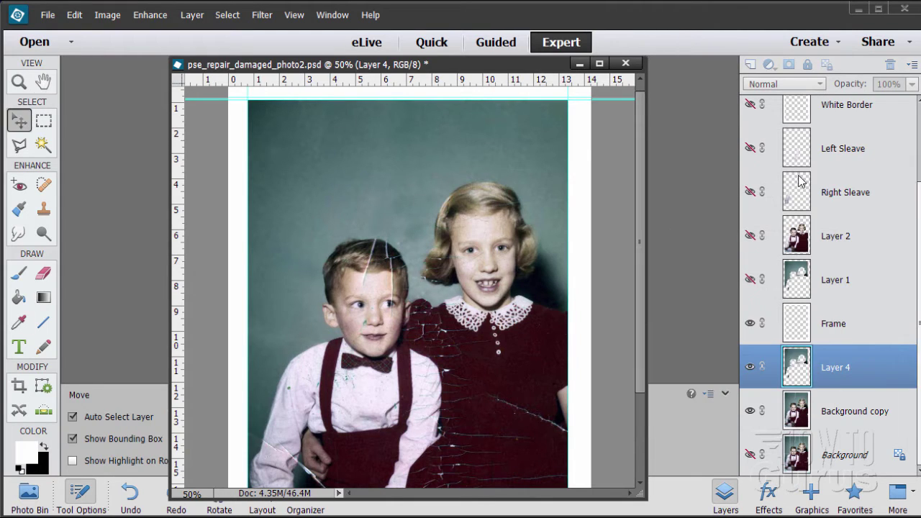
- Clone clean backdrop over the remaining faint scratches above the boy's head and the specks between the two children's hair
{"action": "left_click", "coordinate": [19, 82]}
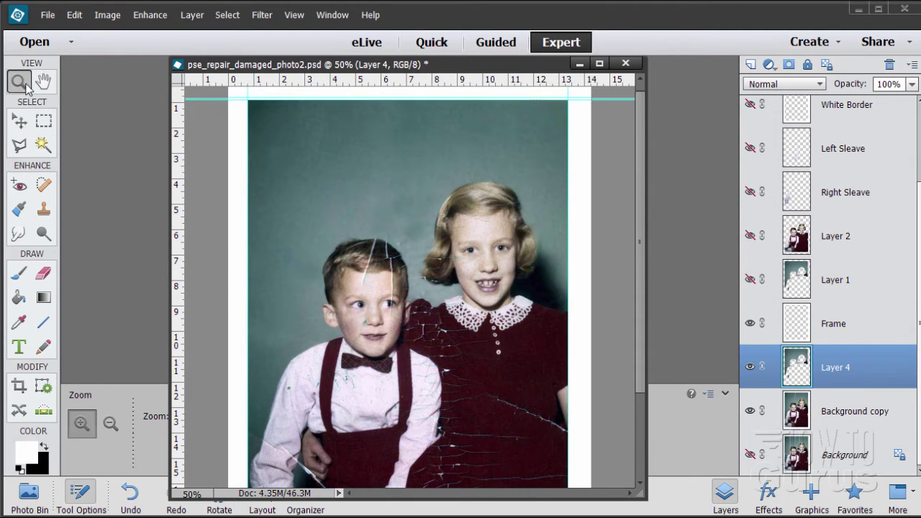
{"action": "left_click", "coordinate": [335, 181]}
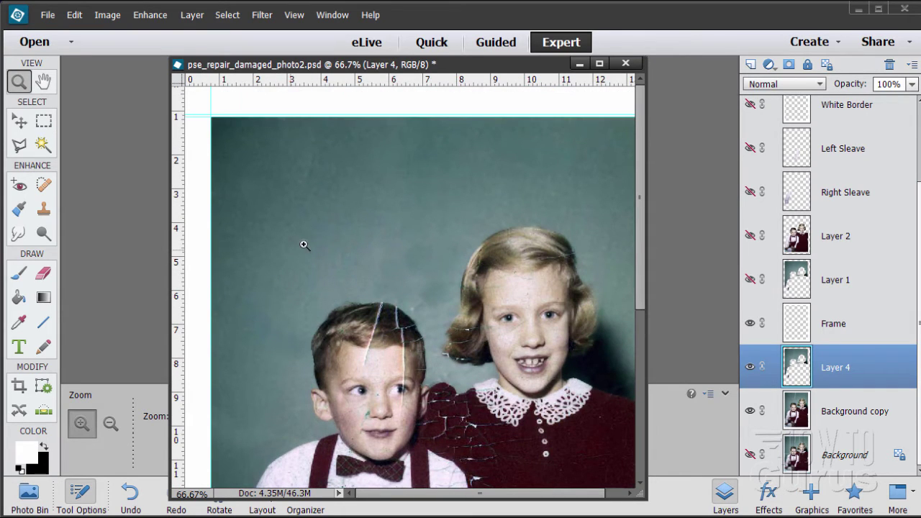
{"action": "left_click", "coordinate": [366, 189]}
{"action": "scroll", "coordinate": [335, 158], "scroll_direction": "up", "scroll_amount": 3}
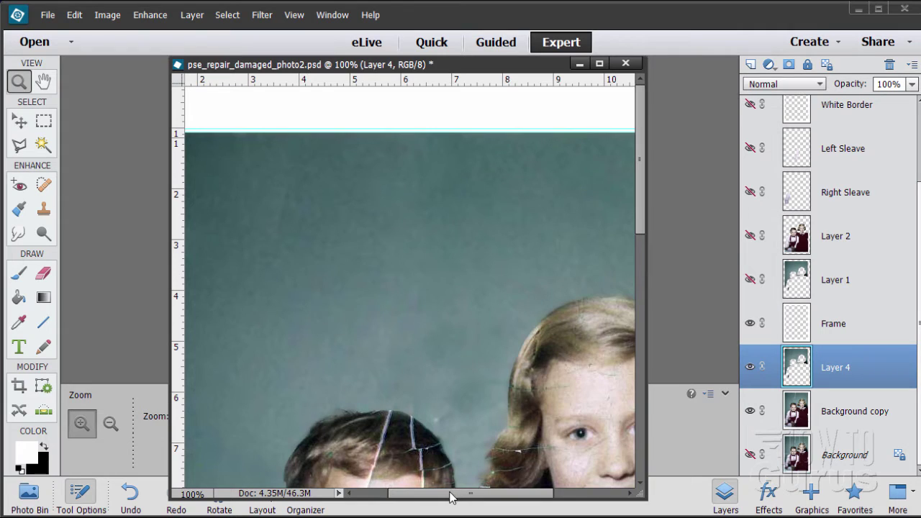
{"action": "left_click_drag", "start_coordinate": [450, 497], "coordinate": [433, 496]}
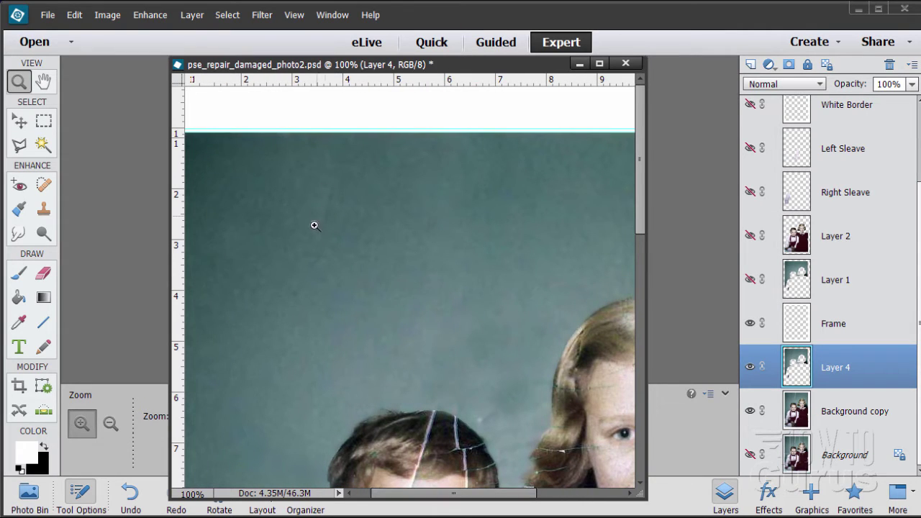
{"action": "left_click", "coordinate": [44, 209]}
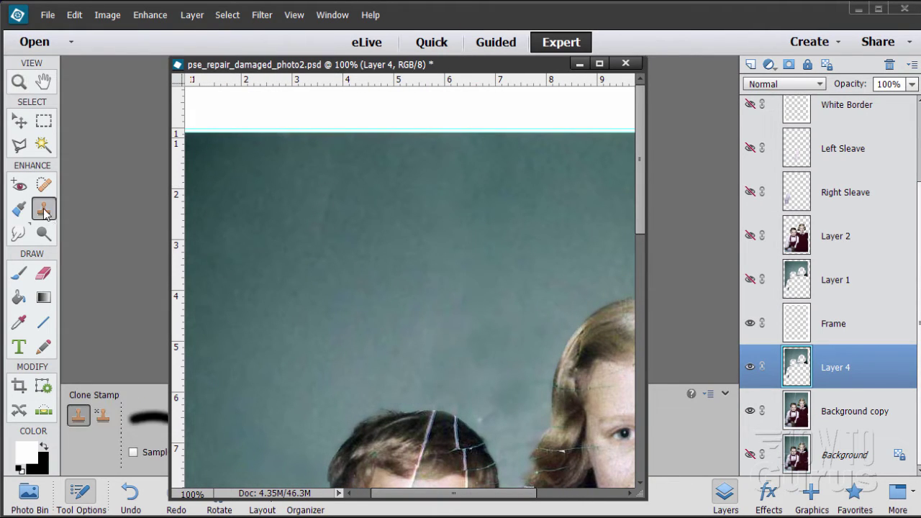
{"action": "left_click", "coordinate": [361, 219], "text": "alt"}
{"action": "scroll", "coordinate": [461, 223], "scroll_direction": "down", "scroll_amount": 3}
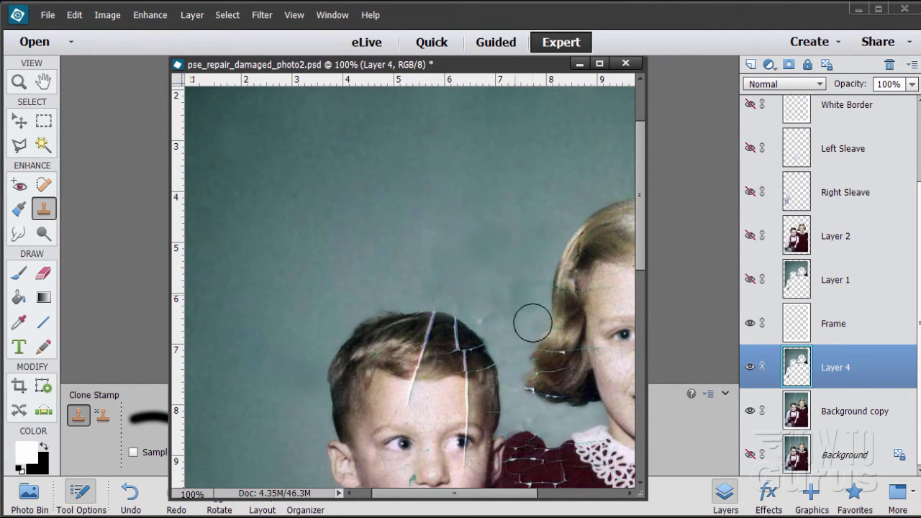
{"action": "scroll", "coordinate": [536, 209], "scroll_direction": "down", "scroll_amount": 1}
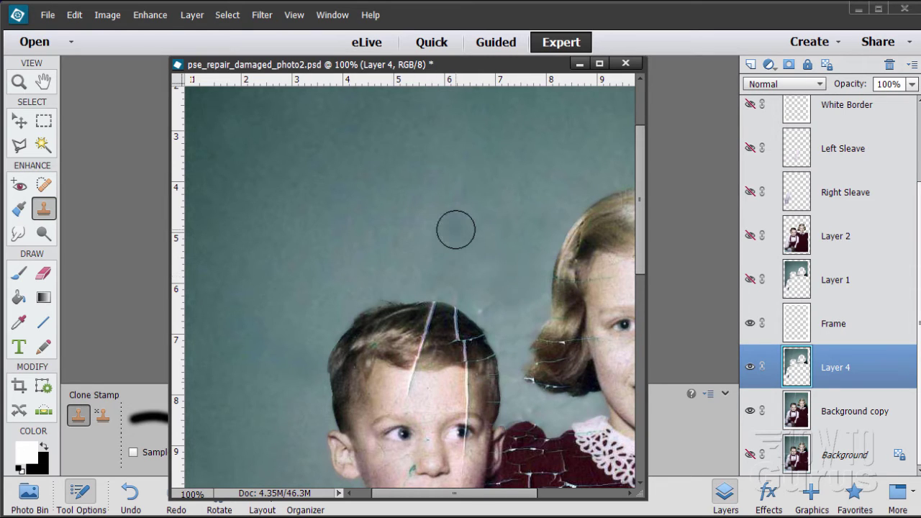
{"action": "scroll", "coordinate": [454, 225], "scroll_direction": "down", "scroll_amount": 1}
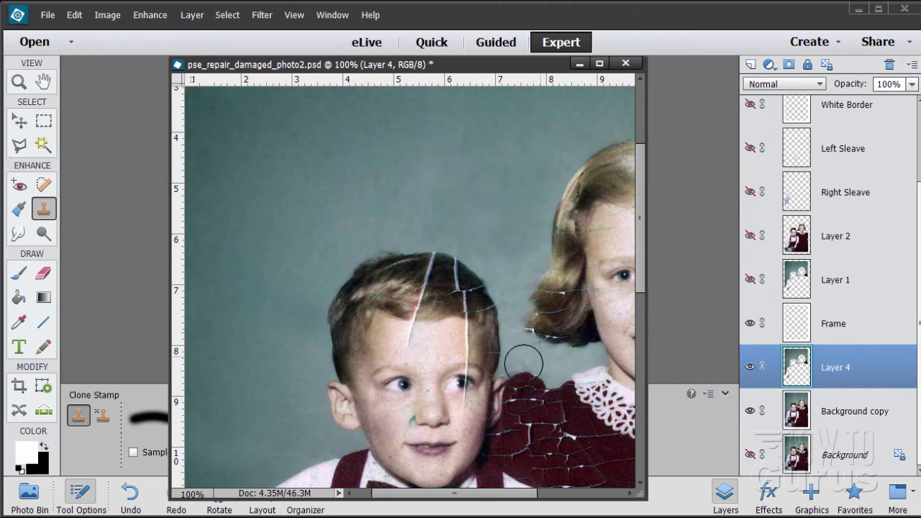
- Clone out the small backdrop marks between the boy's head and the girl's hair above her shoulder, using a smaller brush at 300% zoom
{"action": "left_click", "coordinate": [20, 84]}
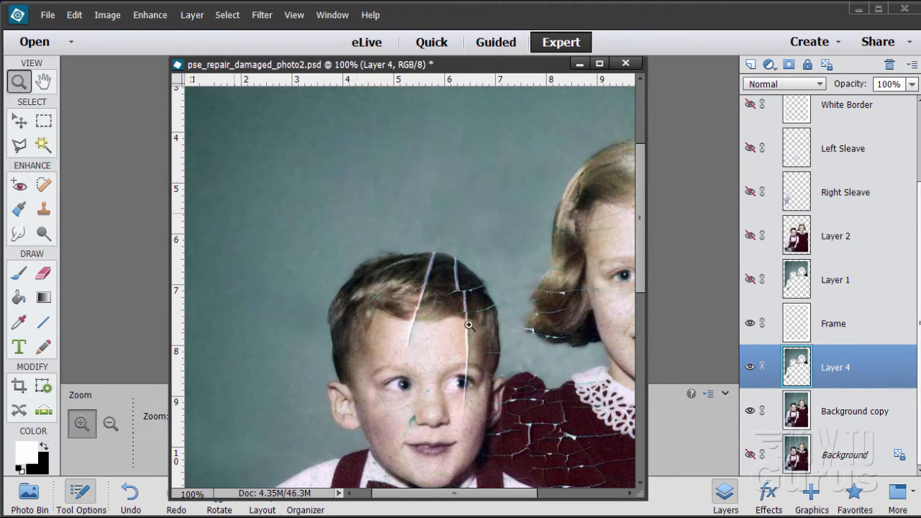
{"action": "left_click", "coordinate": [550, 355]}
{"action": "left_click", "coordinate": [554, 355]}
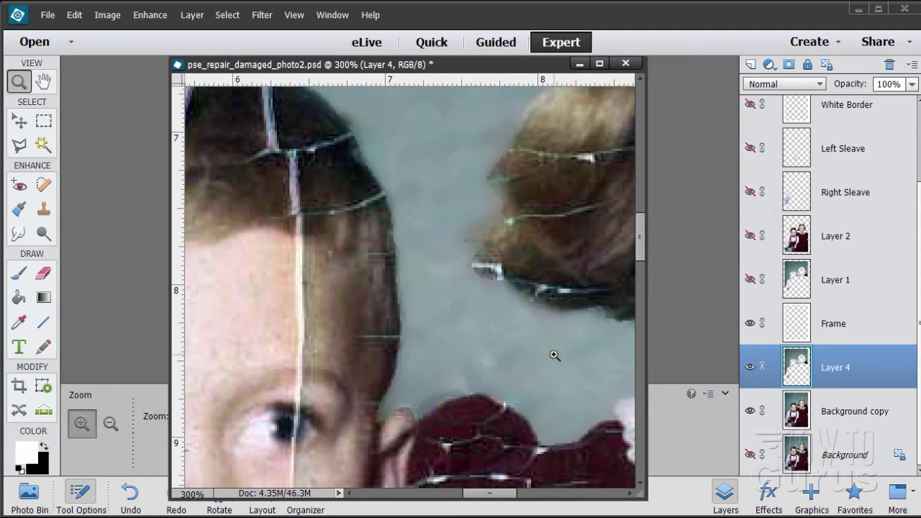
{"action": "left_click", "coordinate": [43, 210]}
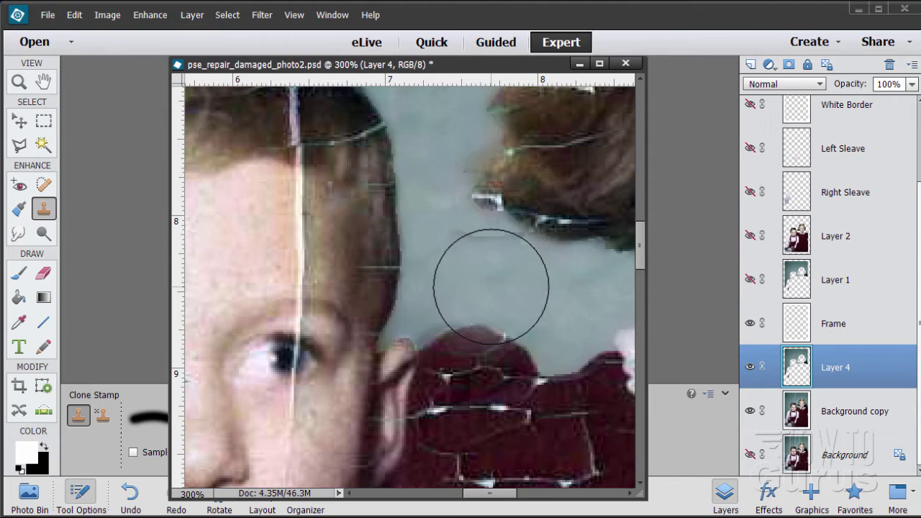
{"action": "key", "text": "bracketleft"}
{"action": "key", "text": "bracketleft"}
{"action": "key", "text": "bracketleft"}
{"action": "key", "text": "bracketleft"}
{"action": "key", "text": "bracketleft"}
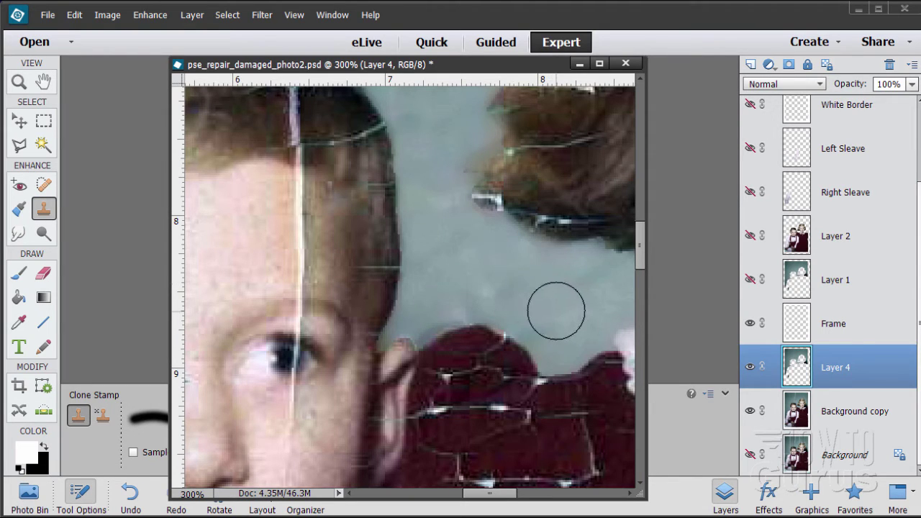
{"action": "key", "text": "bracketleft"}
{"action": "key", "text": "bracketleft"}
{"action": "key", "text": "bracketleft"}
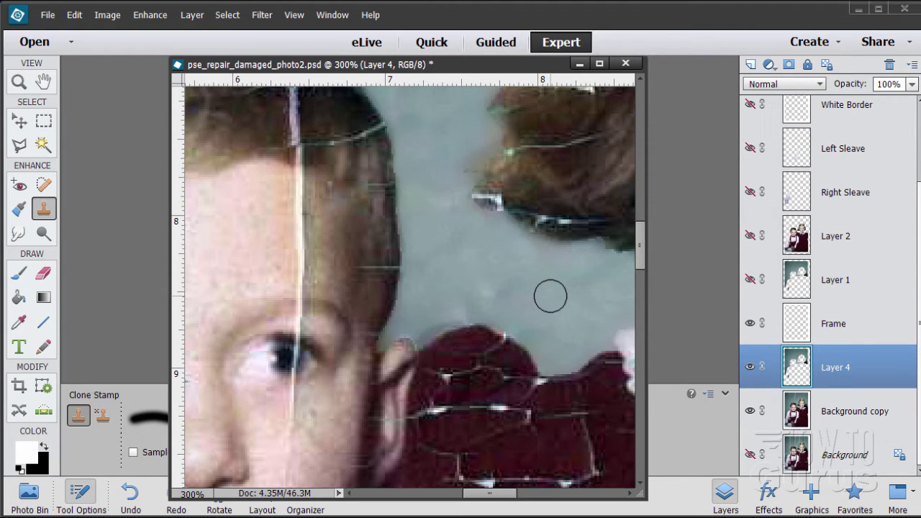
{"action": "left_click", "coordinate": [534, 300], "text": "alt"}
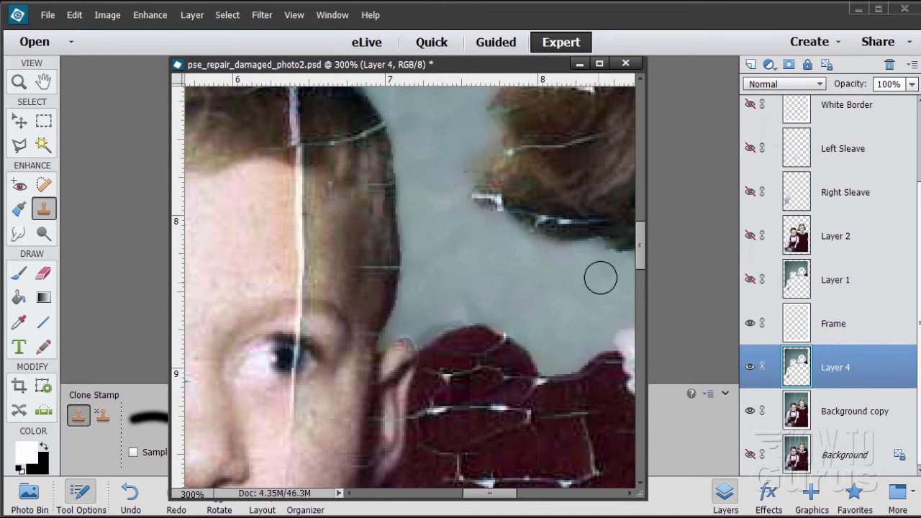
- Clone clean backdrop over the faint marks just above the girl's shoulder, between it and the boy's ear
{"action": "left_click", "coordinate": [548, 307], "text": "alt"}
{"action": "left_click", "coordinate": [461, 304]}
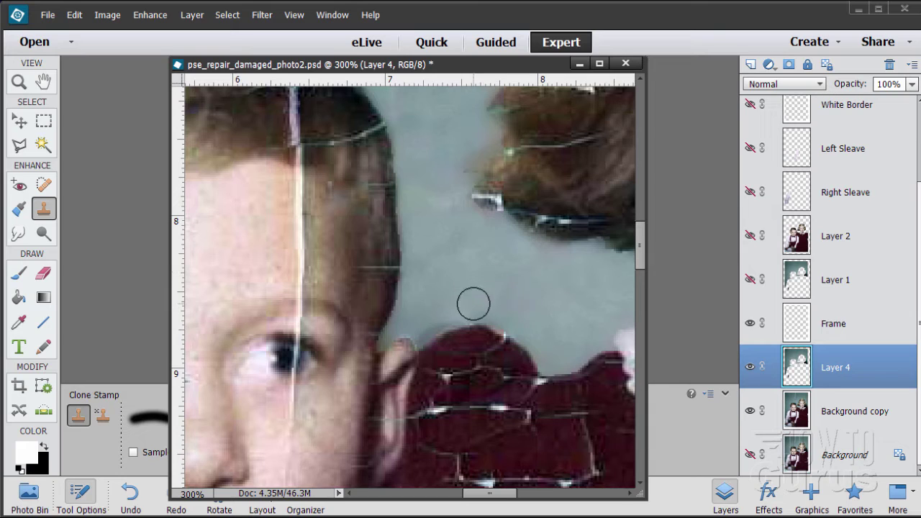
{"action": "left_click", "coordinate": [489, 276], "text": "alt"}
{"action": "left_click", "coordinate": [436, 312]}
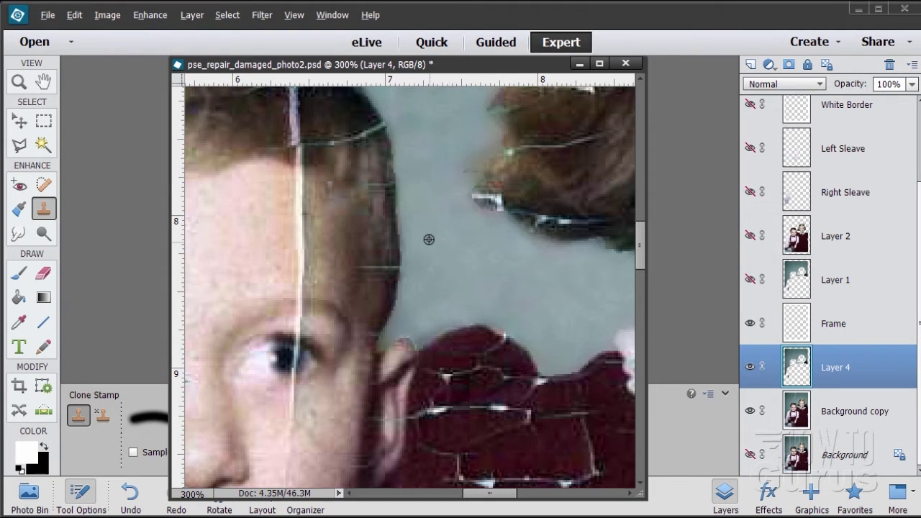
- Clone smooth backdrop beside the boy's temple, covering the dark streak between his head and the tip of the girl's hair
{"action": "left_click", "coordinate": [418, 173]}
{"action": "left_click", "coordinate": [485, 225], "text": "alt"}
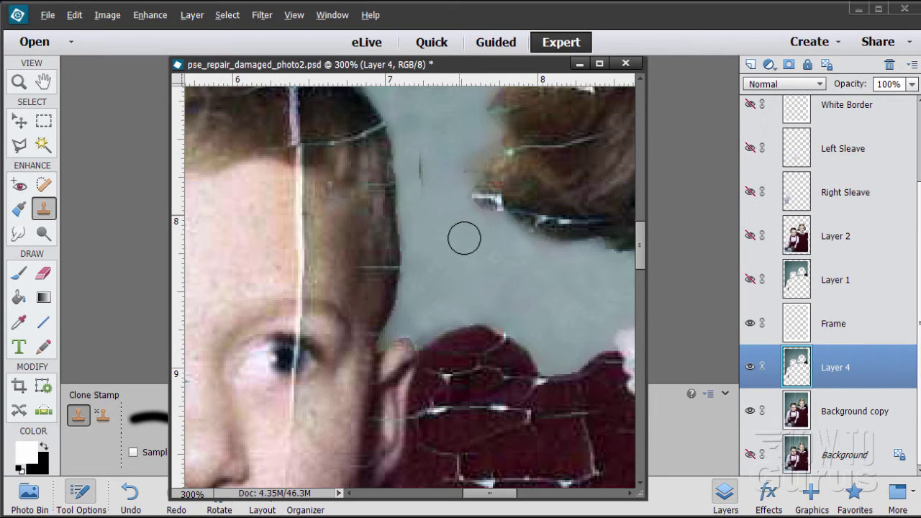
{"action": "key", "text": "alt"}
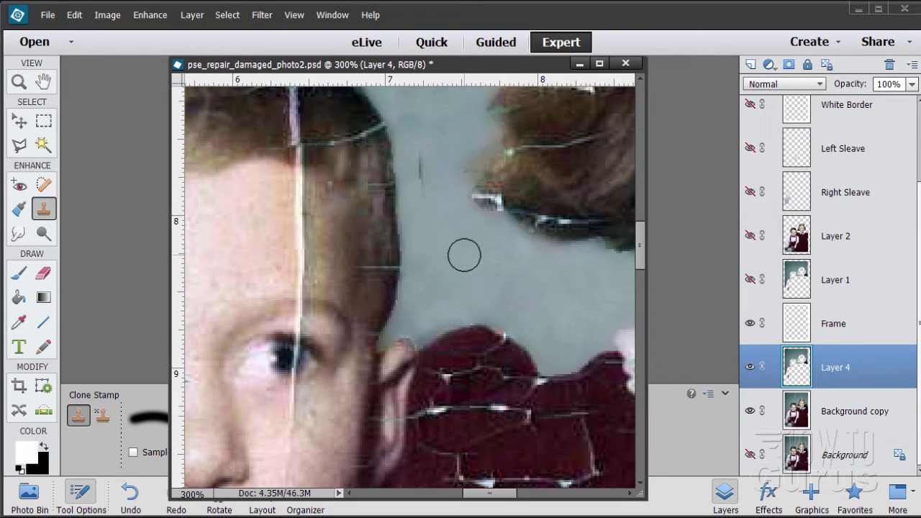
{"action": "left_click_drag", "start_coordinate": [432, 171], "coordinate": [425, 178]}
{"action": "left_click", "coordinate": [453, 248]}
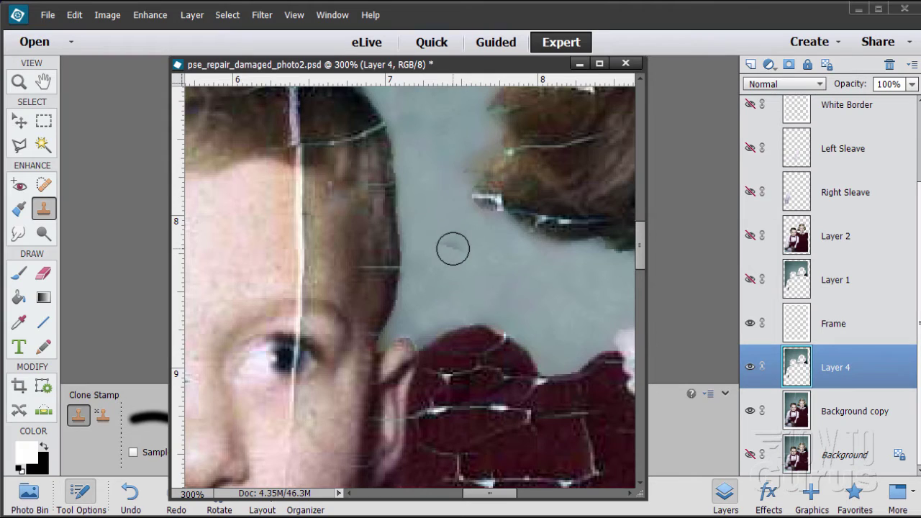
- Clone out the remaining uneven backdrop patches higher up in the narrow gap between the boy's head and the girl's hair
{"action": "scroll", "coordinate": [452, 248], "scroll_direction": "up", "scroll_amount": 3}
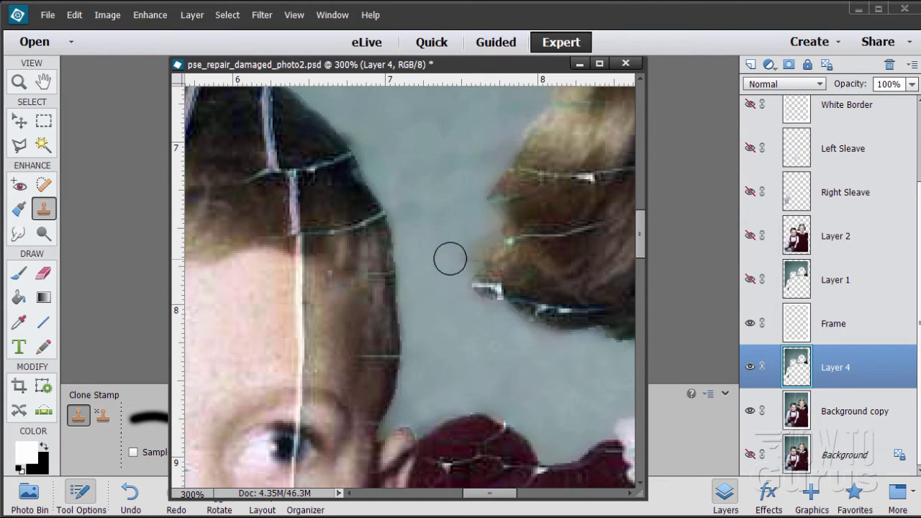
{"action": "mouse_move", "coordinate": [449, 259]}
{"action": "left_mouse_down"}
{"action": "mouse_move", "coordinate": [456, 255]}
{"action": "mouse_move", "coordinate": [451, 269]}
{"action": "mouse_move", "coordinate": [431, 253]}
{"action": "left_mouse_up"}
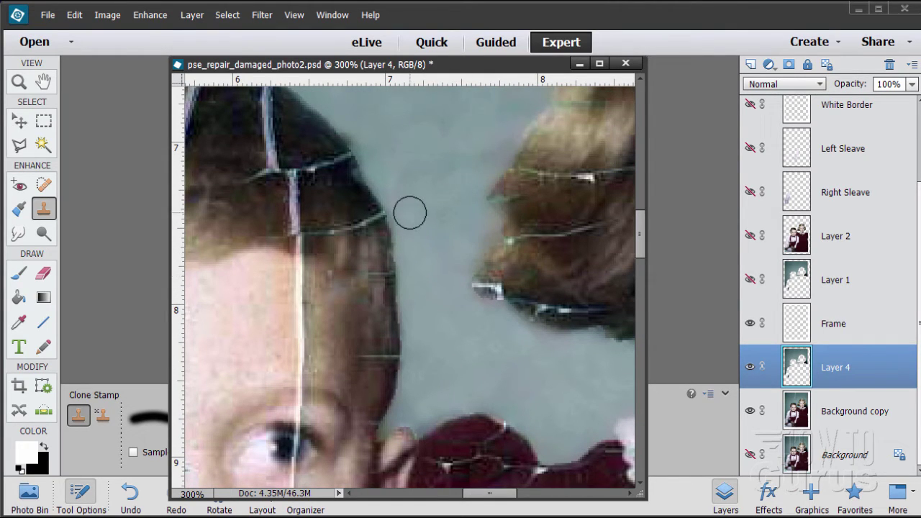
{"action": "left_click", "coordinate": [436, 279], "text": "alt"}
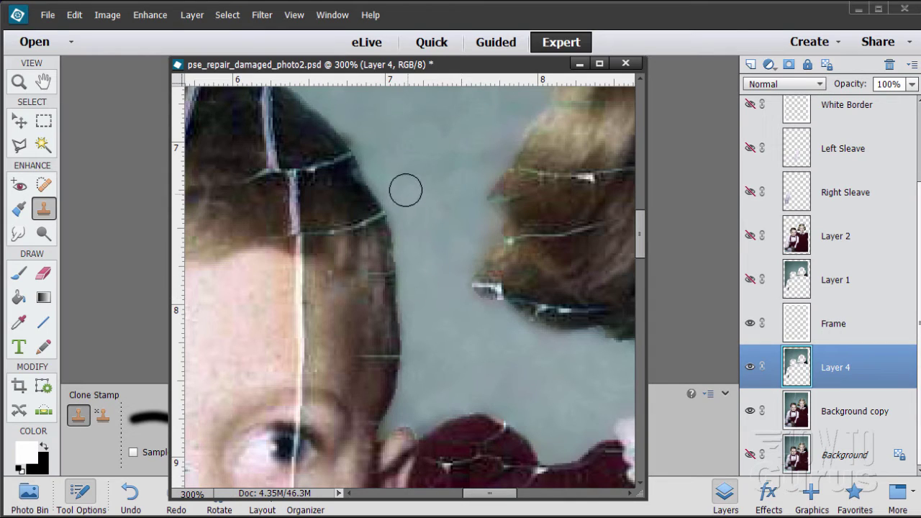
{"action": "scroll", "coordinate": [440, 331], "scroll_direction": "up", "scroll_amount": 3}
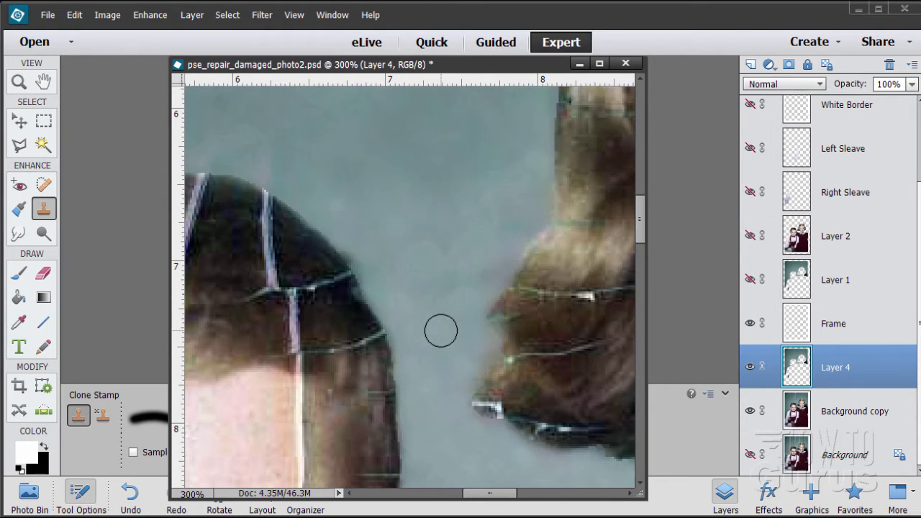
{"action": "left_click", "coordinate": [397, 227], "text": "alt"}
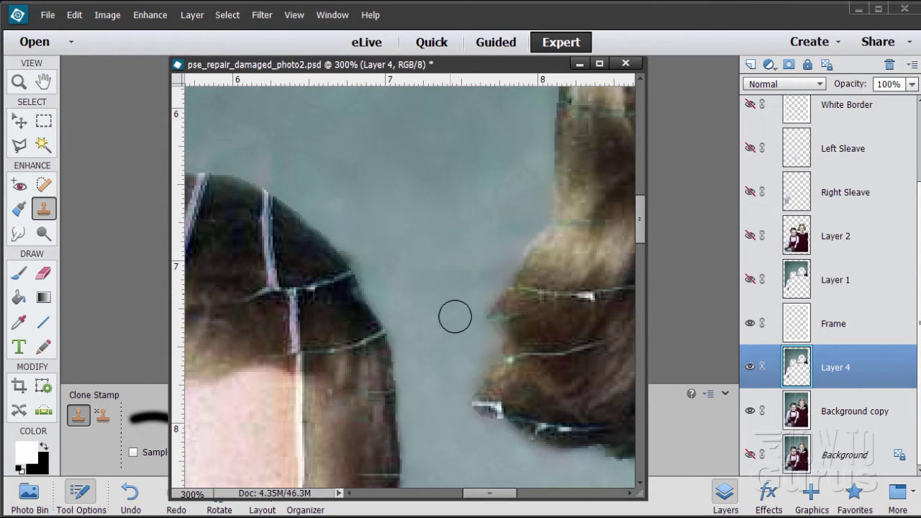
- Zoom out to 66.7% and examine the cleaned backdrop and the remaining damage on both children down to their laps
{"action": "left_click", "coordinate": [19, 81]}
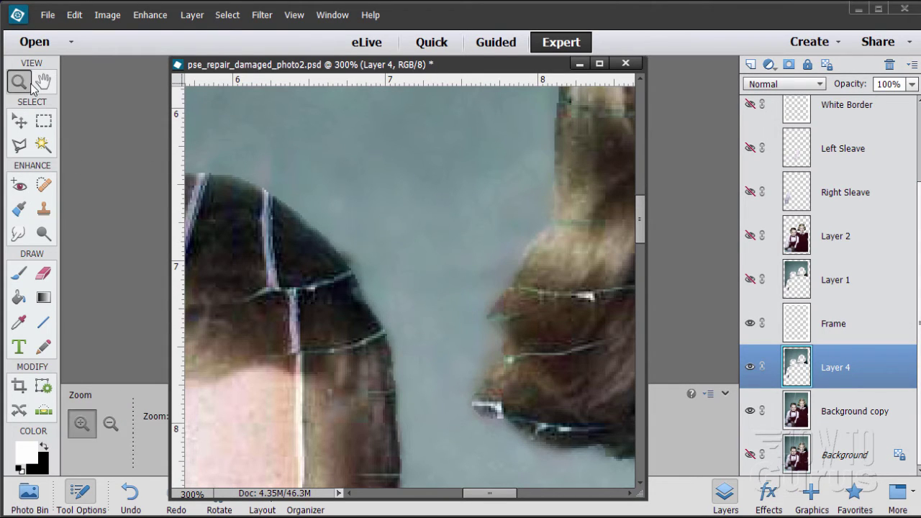
{"action": "left_click", "coordinate": [392, 262], "text": "alt"}
{"action": "left_click", "coordinate": [390, 261], "text": "alt"}
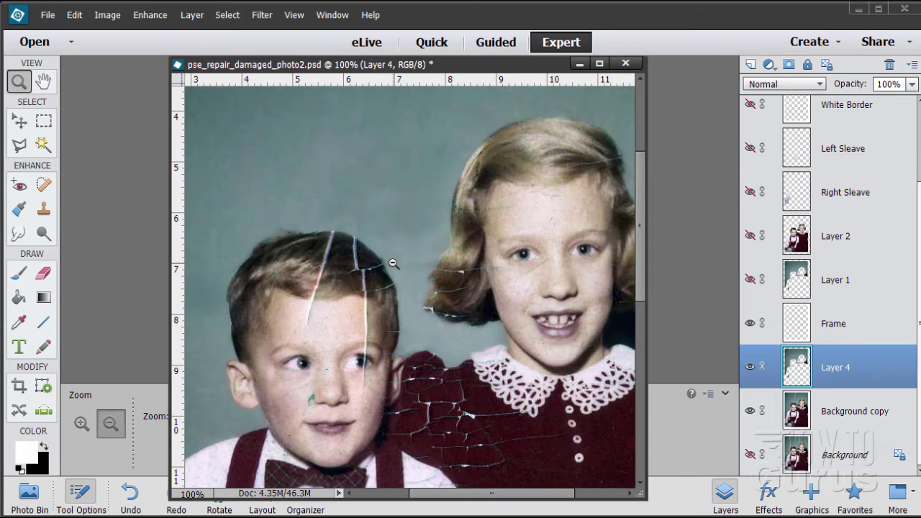
{"action": "left_click", "coordinate": [392, 262], "text": "alt"}
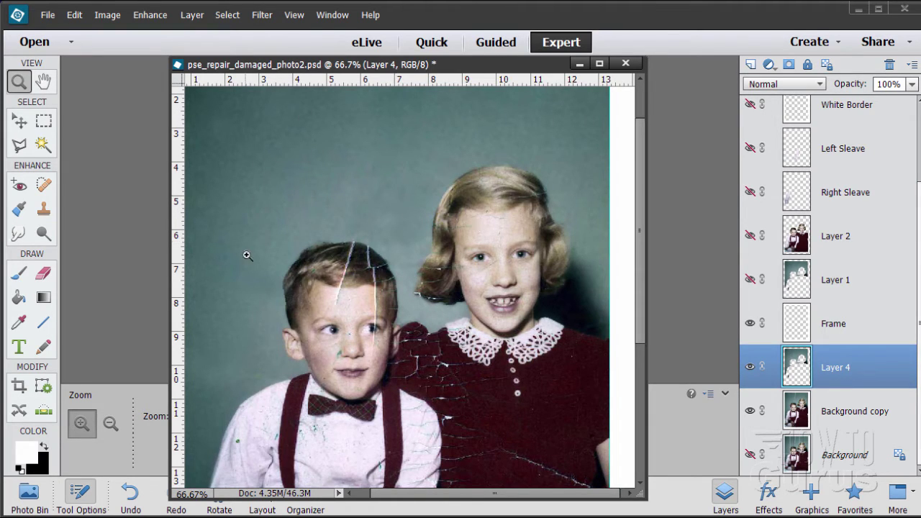
{"action": "scroll", "coordinate": [420, 156], "scroll_direction": "down", "scroll_amount": 3}
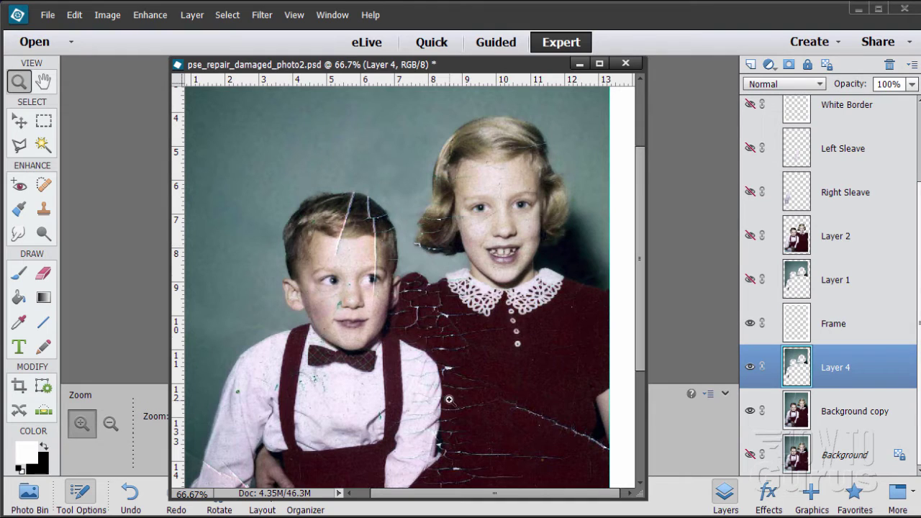
{"action": "left_click_drag", "start_coordinate": [397, 499], "coordinate": [419, 476]}
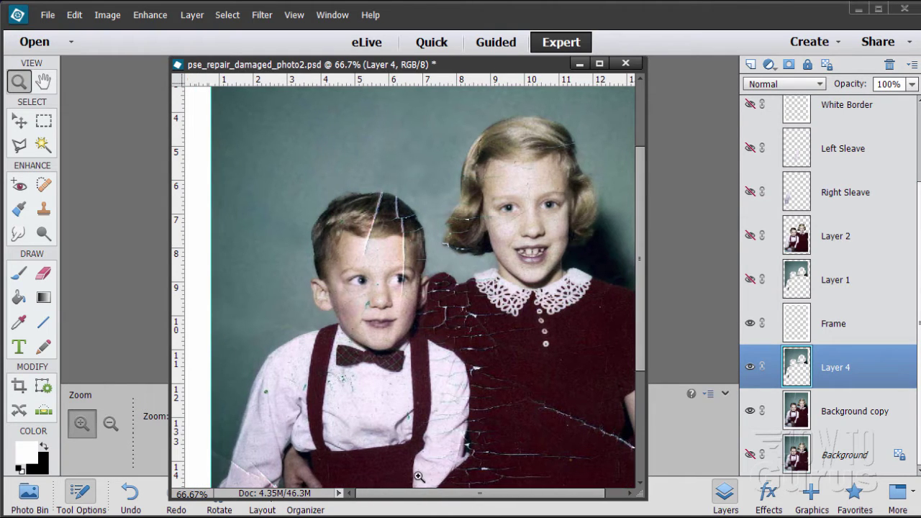
{"action": "scroll", "coordinate": [476, 376], "scroll_direction": "down", "scroll_amount": 6}
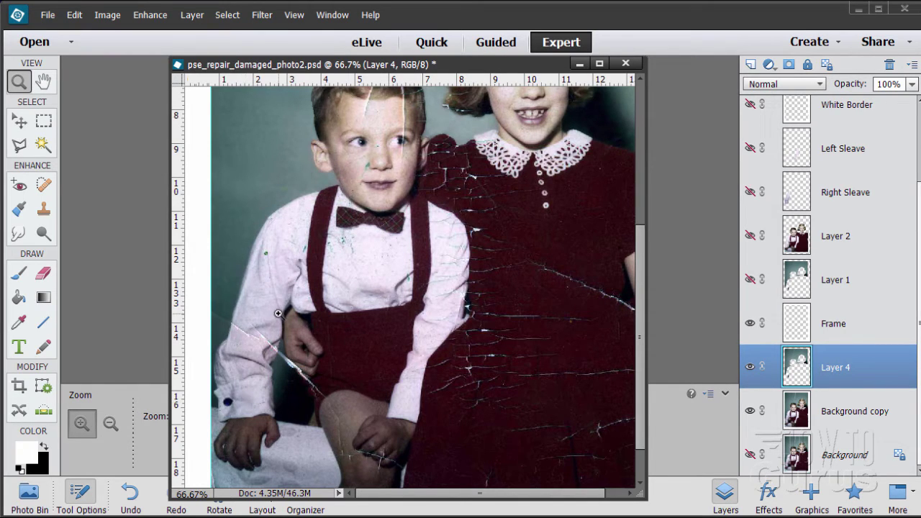
- Load the saved Kids selection as a new selection on the Background copy layer
{"action": "left_click", "coordinate": [832, 422]}
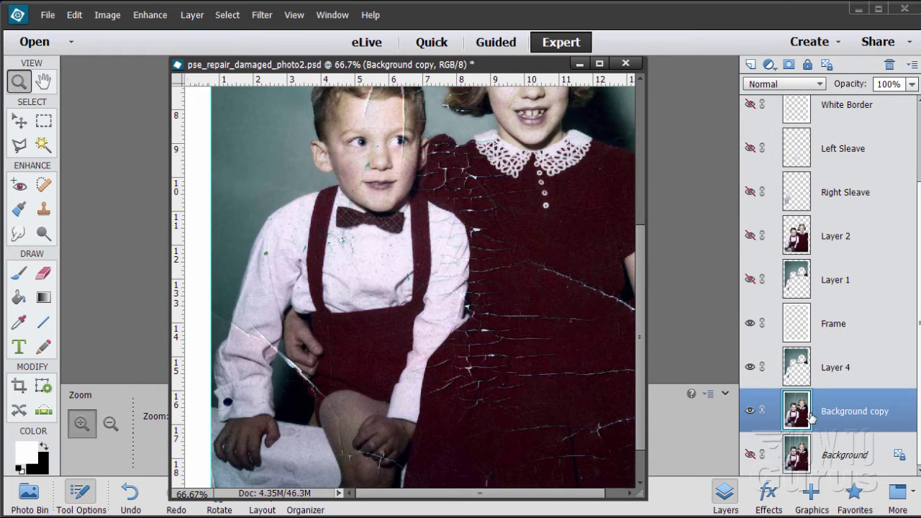
{"action": "left_click", "coordinate": [229, 16]}
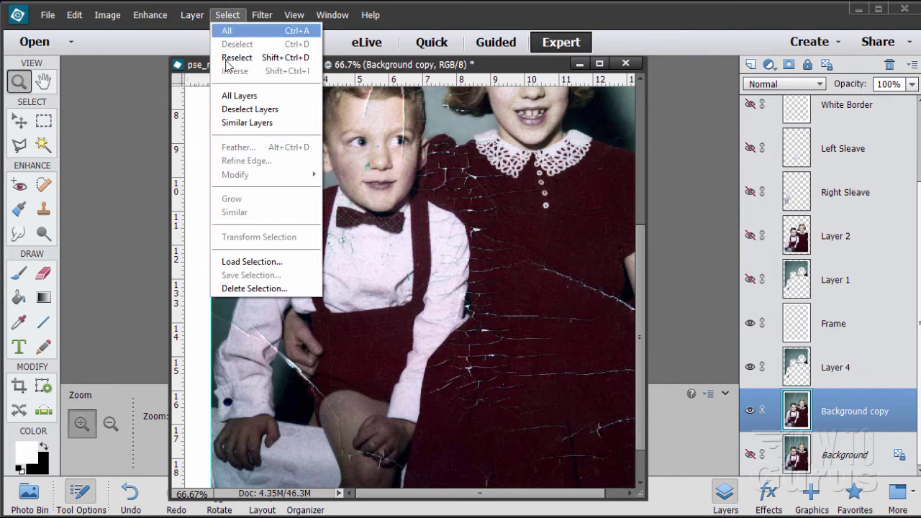
{"action": "left_click", "coordinate": [241, 263]}
{"action": "left_click", "coordinate": [427, 178]}
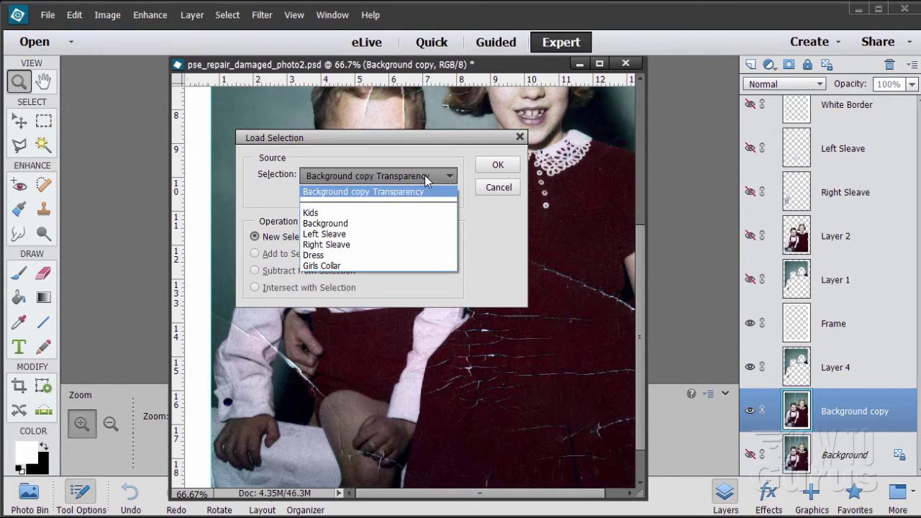
{"action": "left_click", "coordinate": [325, 213]}
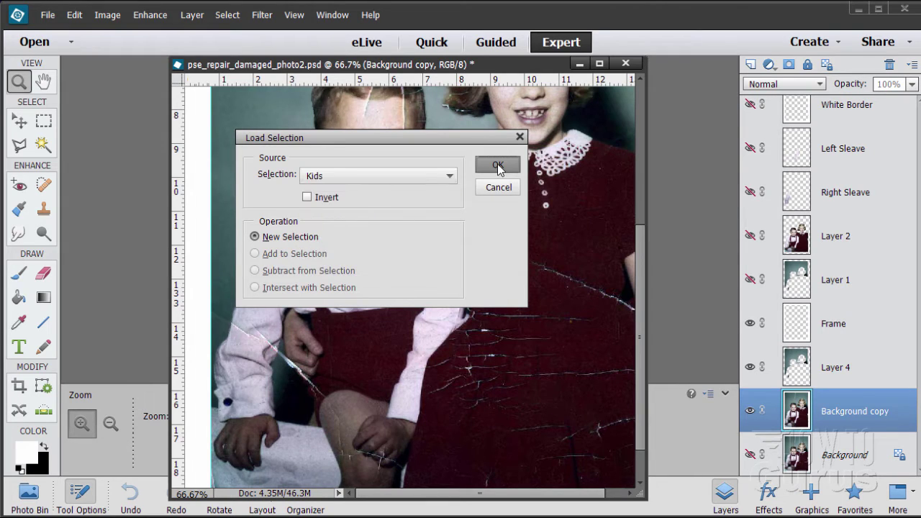
{"action": "left_click", "coordinate": [491, 165]}
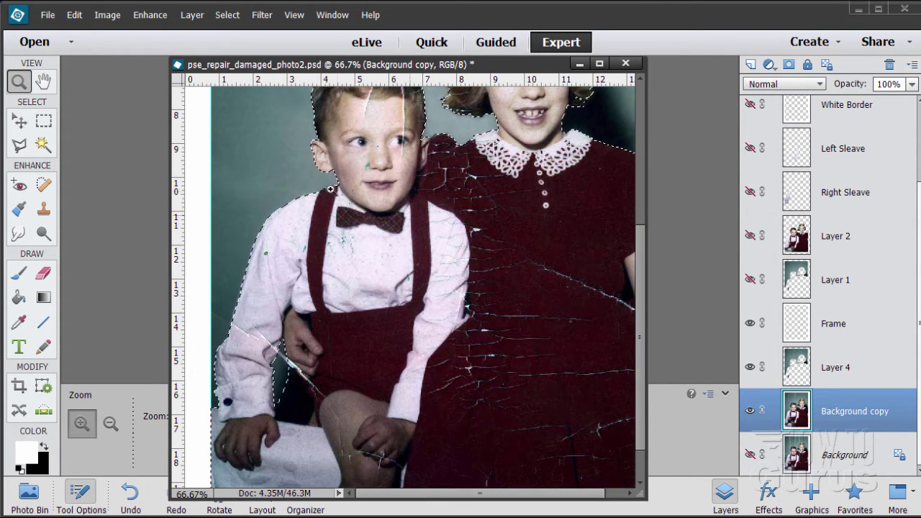
- Copy the selected children to a new layer and move it above Layer 4 in the layer stack
{"action": "left_click", "coordinate": [192, 14]}
{"action": "mouse_move", "coordinate": [201, 30]}
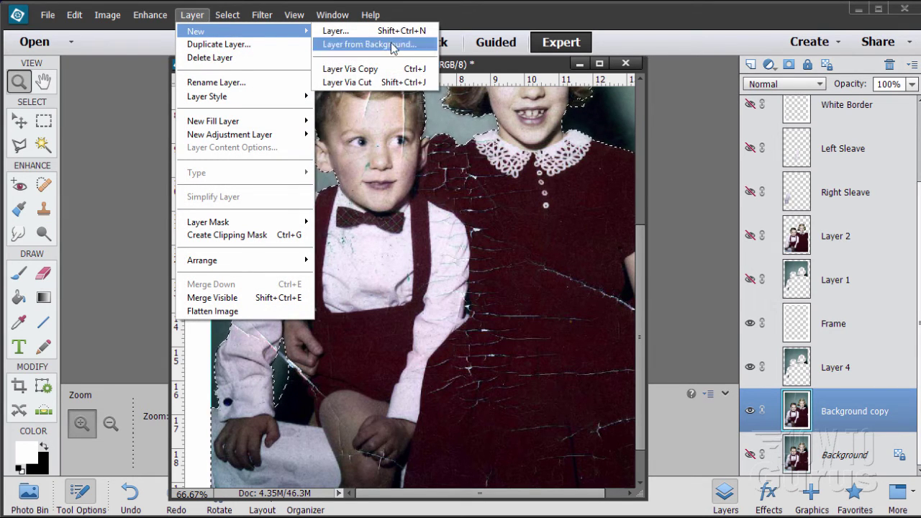
{"action": "left_click", "coordinate": [374, 69]}
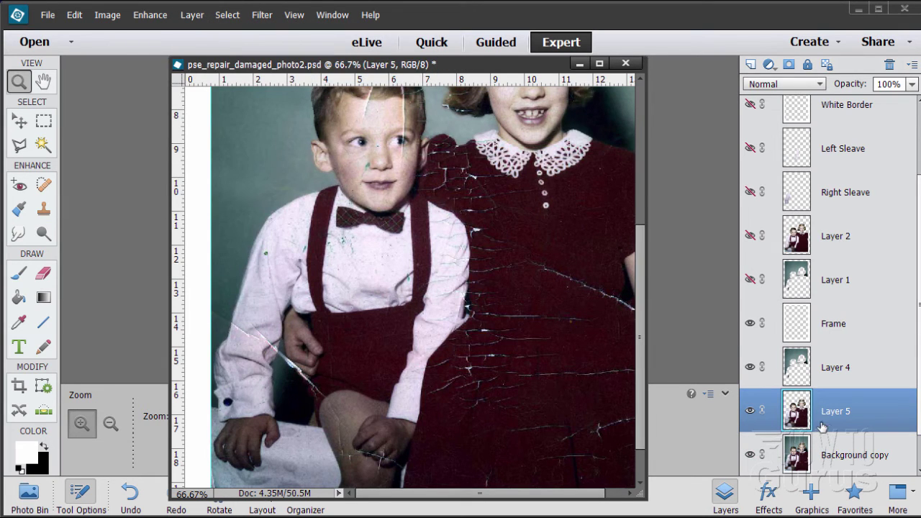
{"action": "left_click_drag", "start_coordinate": [834, 423], "coordinate": [838, 361]}
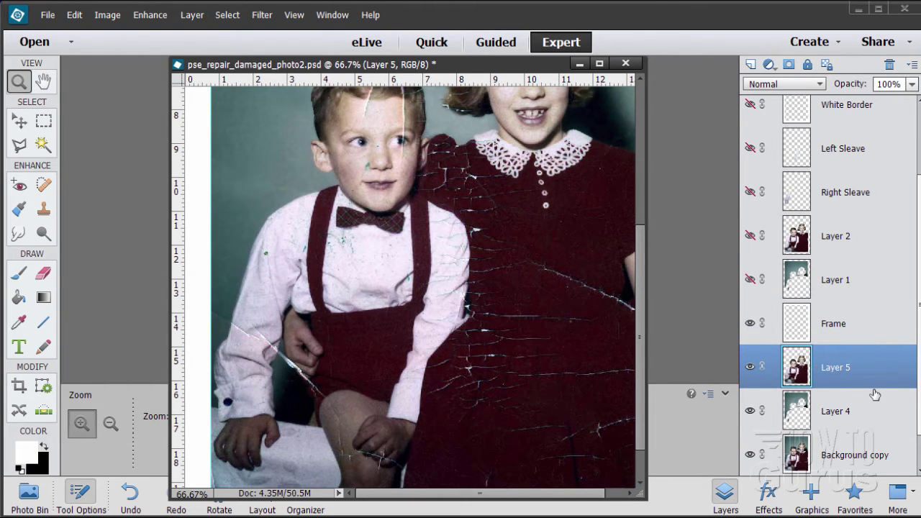
- Load the saved Right Sleave selection as a new selection on Layer 5
{"action": "scroll", "coordinate": [874, 394], "scroll_direction": "down", "scroll_amount": 1}
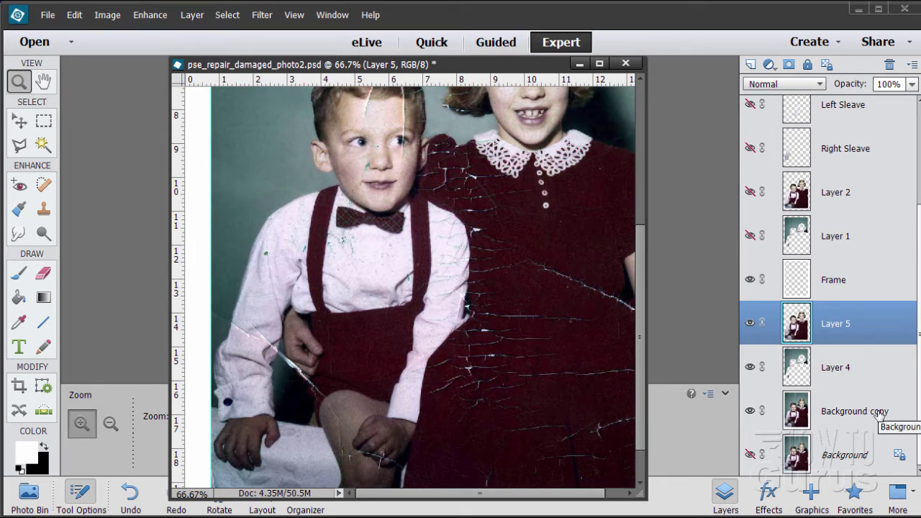
{"action": "scroll", "coordinate": [894, 338], "scroll_direction": "up", "scroll_amount": 4}
{"action": "scroll", "coordinate": [881, 374], "scroll_direction": "down", "scroll_amount": 1}
{"action": "scroll", "coordinate": [878, 388], "scroll_direction": "down", "scroll_amount": 1}
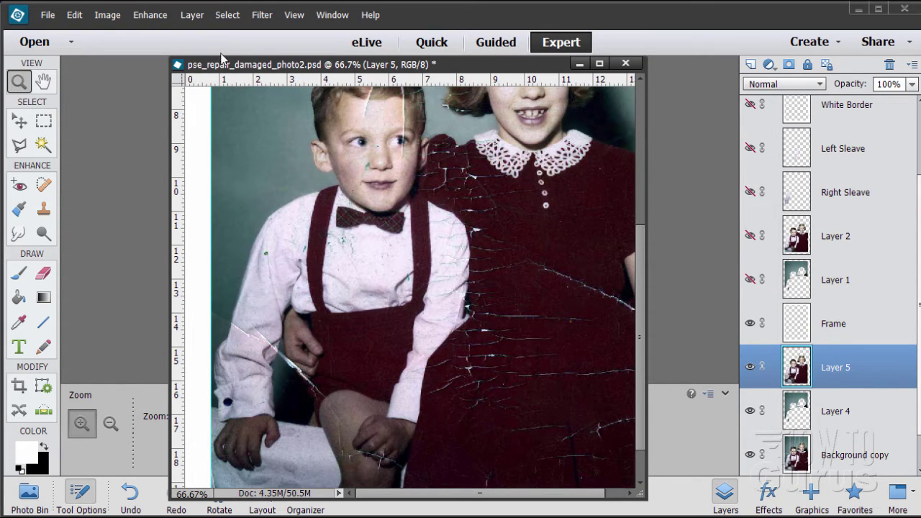
{"action": "left_click", "coordinate": [223, 17]}
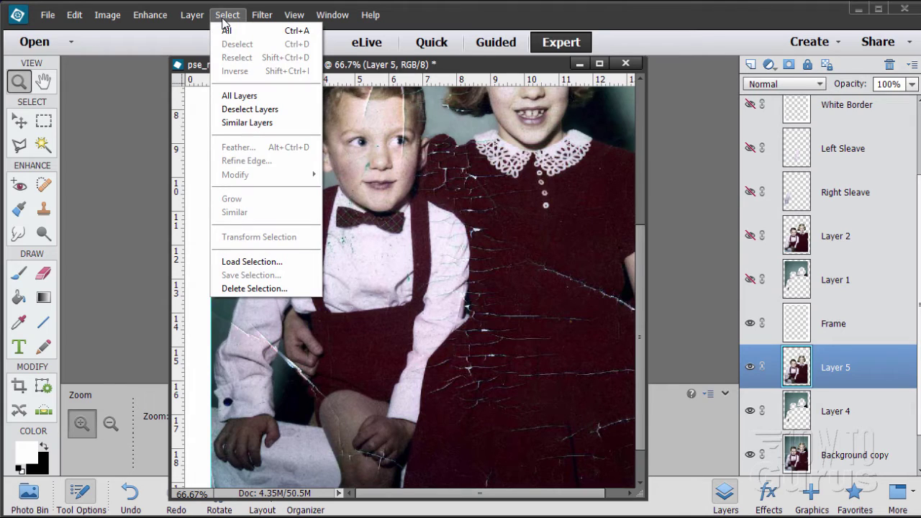
{"action": "left_click", "coordinate": [259, 261]}
{"action": "left_click", "coordinate": [402, 176]}
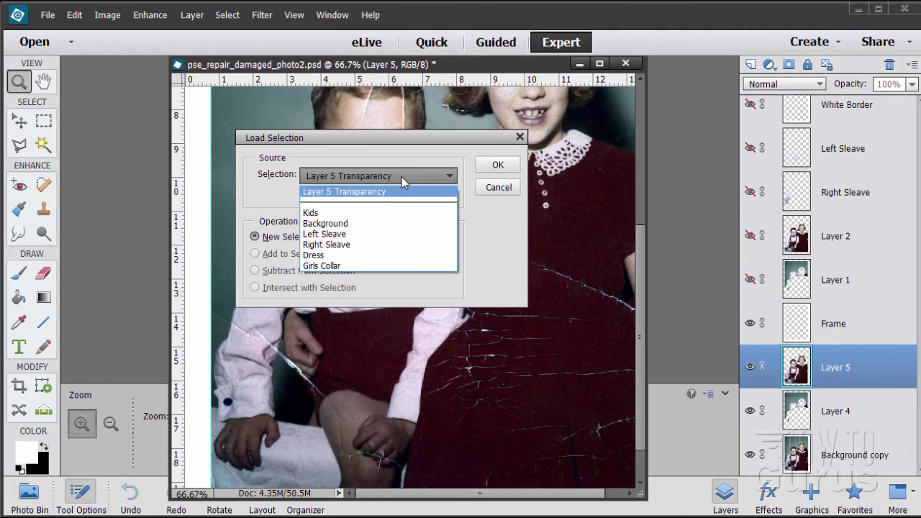
{"action": "left_click", "coordinate": [332, 245]}
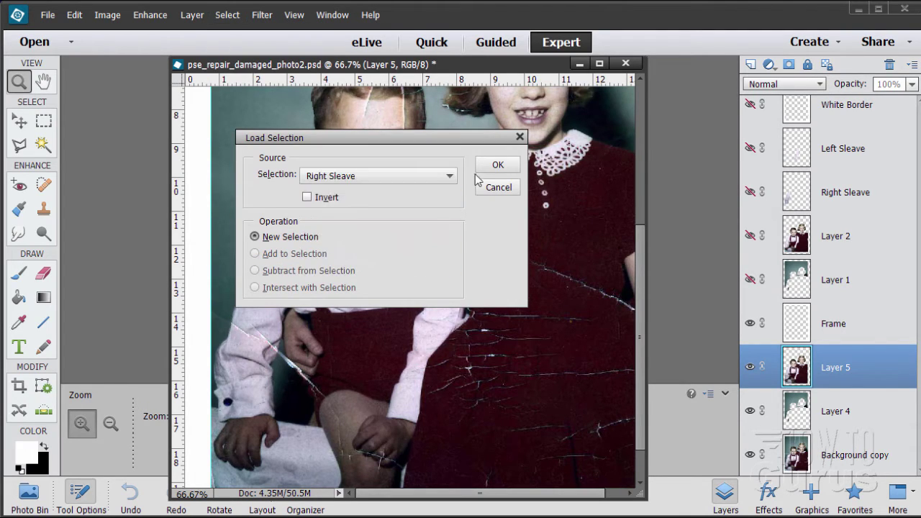
{"action": "left_click", "coordinate": [496, 165]}
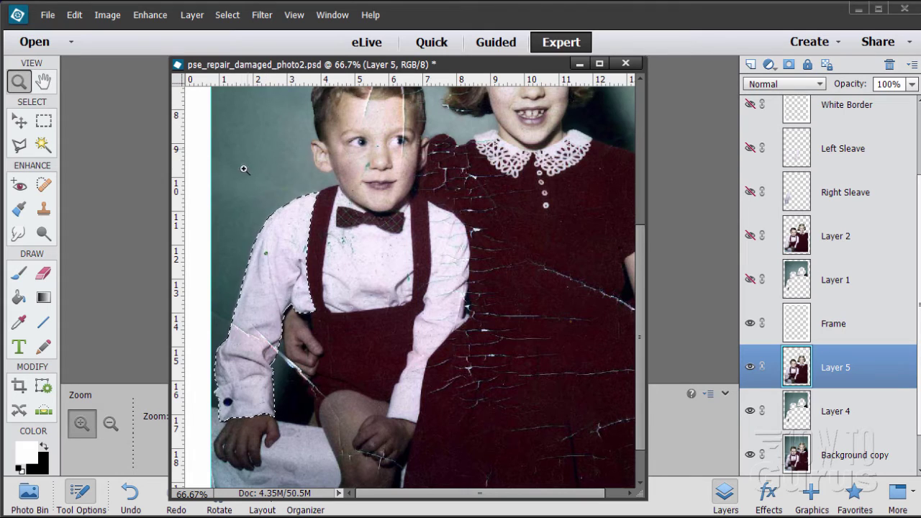
- Clone clean shirt fabric over the green spot on the boy's selected sleeve and the teal mark beside his suspender, at 200% zoom
{"action": "left_click", "coordinate": [261, 274]}
{"action": "left_click", "coordinate": [261, 274]}
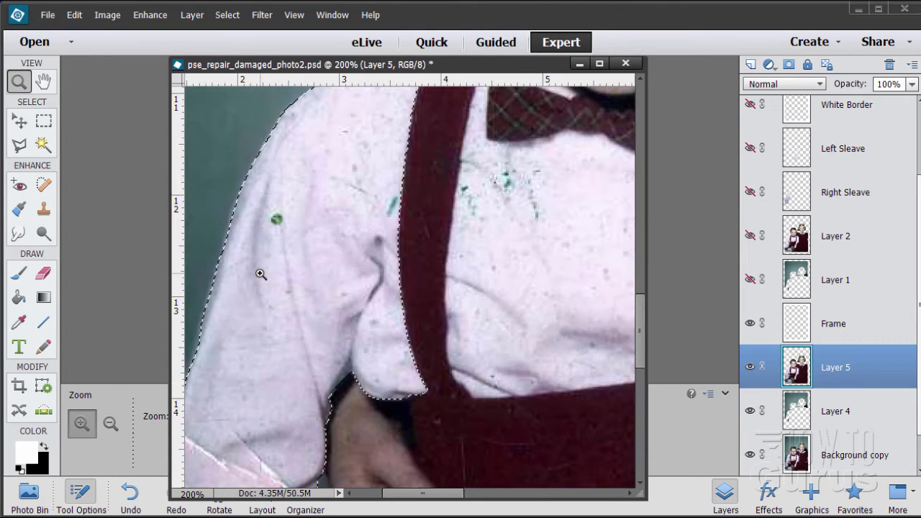
{"action": "key", "text": "s"}
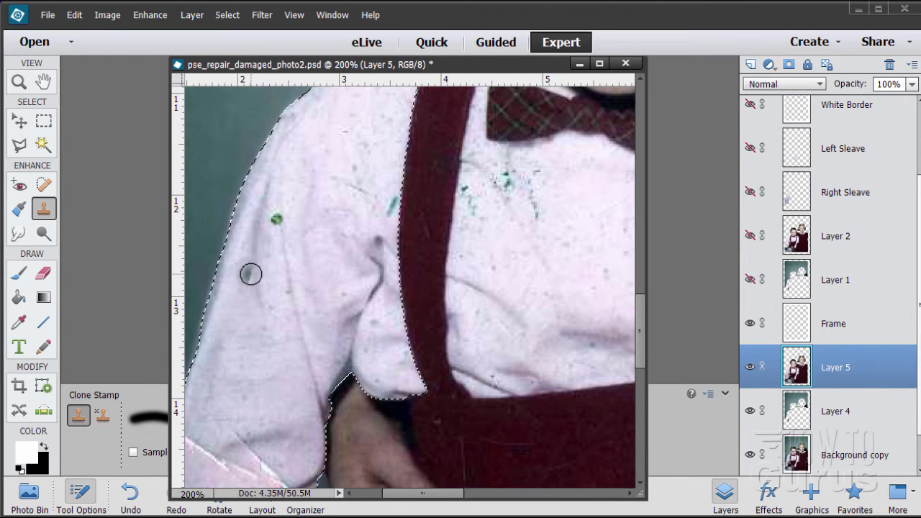
{"action": "left_click", "coordinate": [289, 252], "text": "alt"}
{"action": "left_click", "coordinate": [279, 219]}
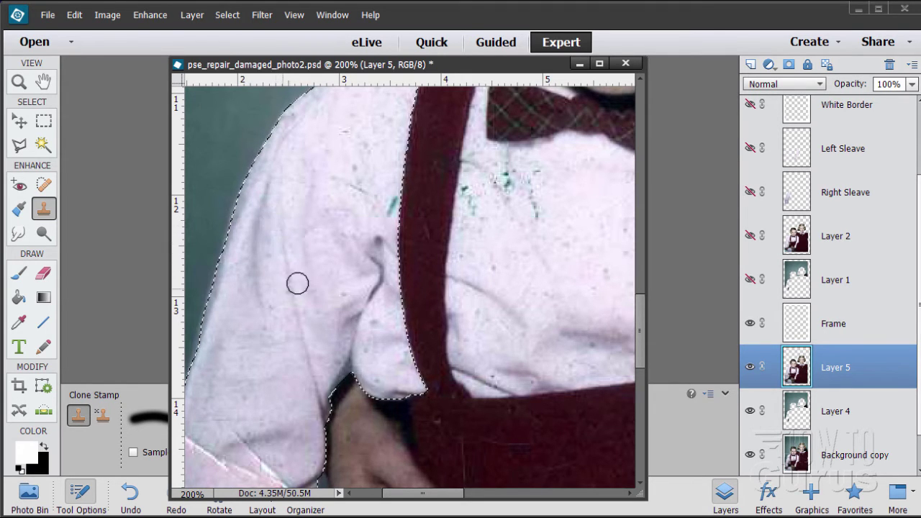
{"action": "left_click", "coordinate": [386, 210]}
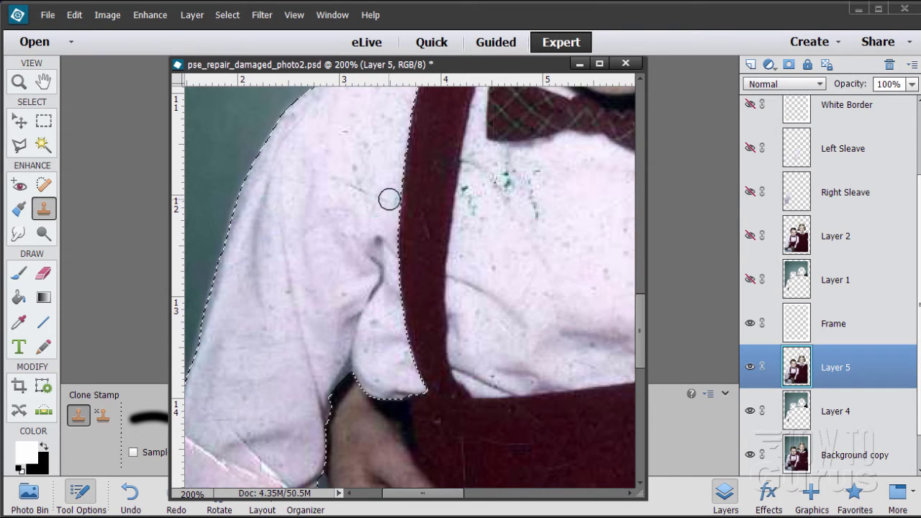
{"action": "left_click", "coordinate": [373, 213], "text": "alt"}
{"action": "left_click", "coordinate": [390, 206]}
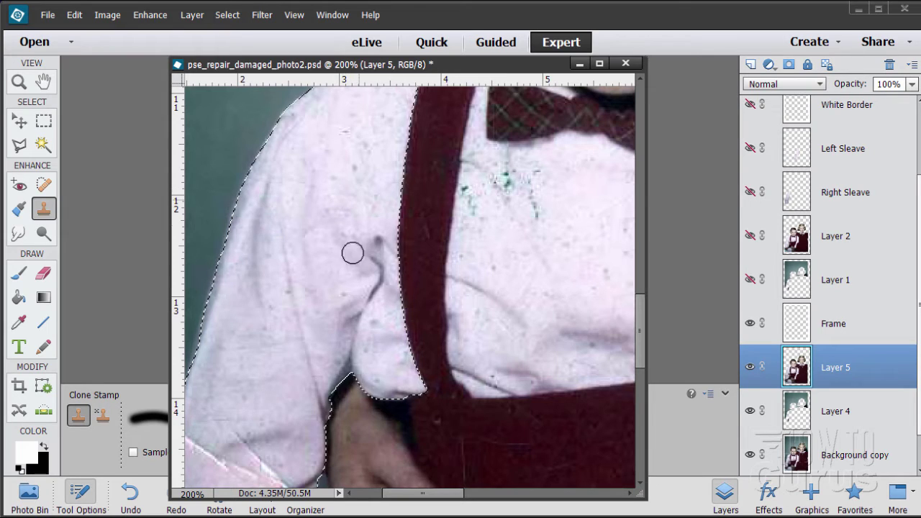
- Clone clean shirt fabric over the white crack crossing the boy's lower sleeve, working toward the sleeve edge beside his hand
{"action": "left_click", "coordinate": [335, 179], "text": "alt"}
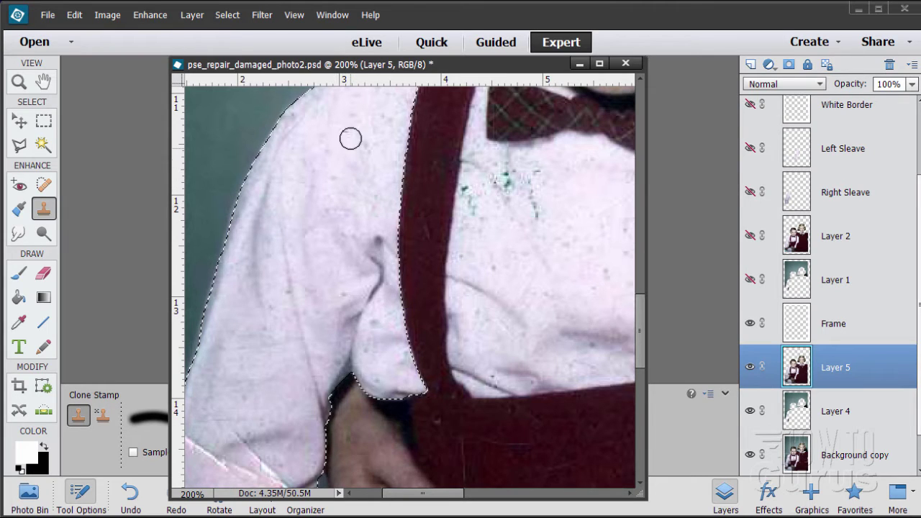
{"action": "scroll", "coordinate": [269, 314], "scroll_direction": "down", "scroll_amount": 2}
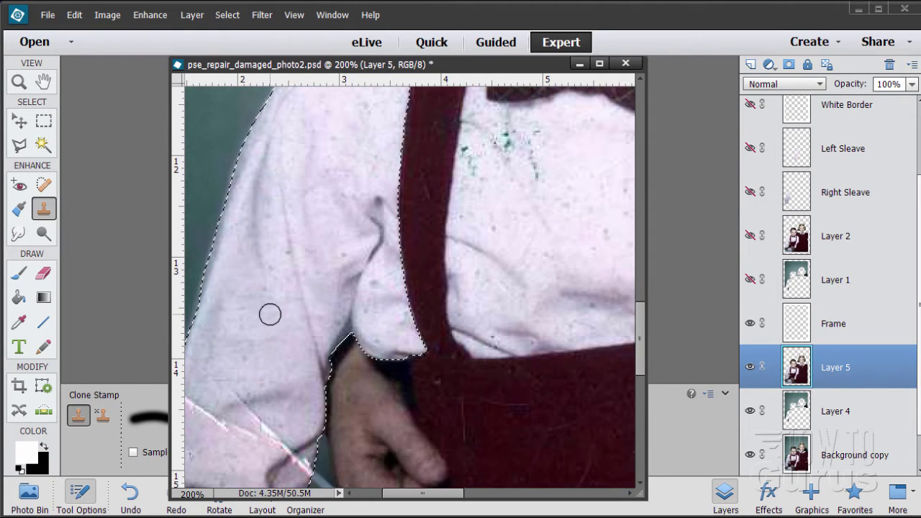
{"action": "scroll", "coordinate": [270, 314], "scroll_direction": "down", "scroll_amount": 6}
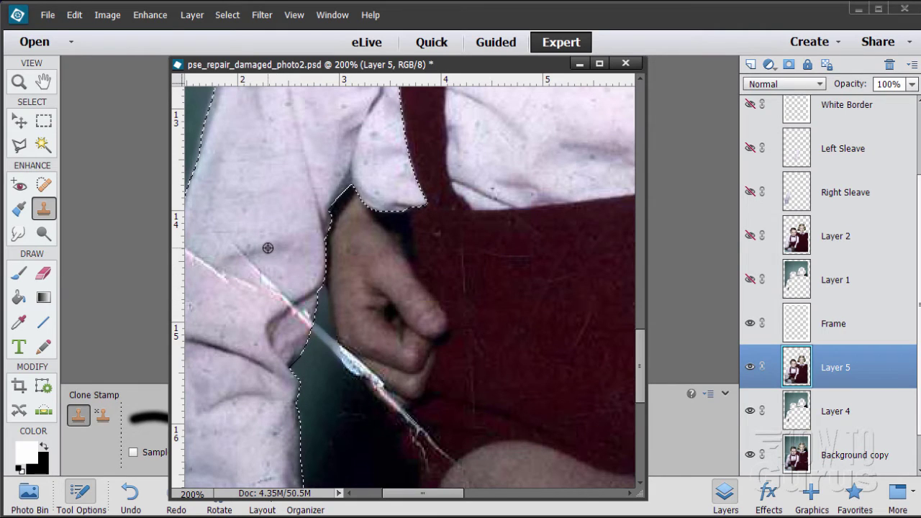
{"action": "mouse_move", "coordinate": [267, 247]}
{"action": "left_mouse_down"}
{"action": "mouse_move", "coordinate": [242, 255]}
{"action": "mouse_move", "coordinate": [237, 247]}
{"action": "mouse_move", "coordinate": [293, 268]}
{"action": "mouse_move", "coordinate": [254, 269]}
{"action": "left_mouse_up"}
{"action": "left_click", "coordinate": [293, 267], "text": "alt"}
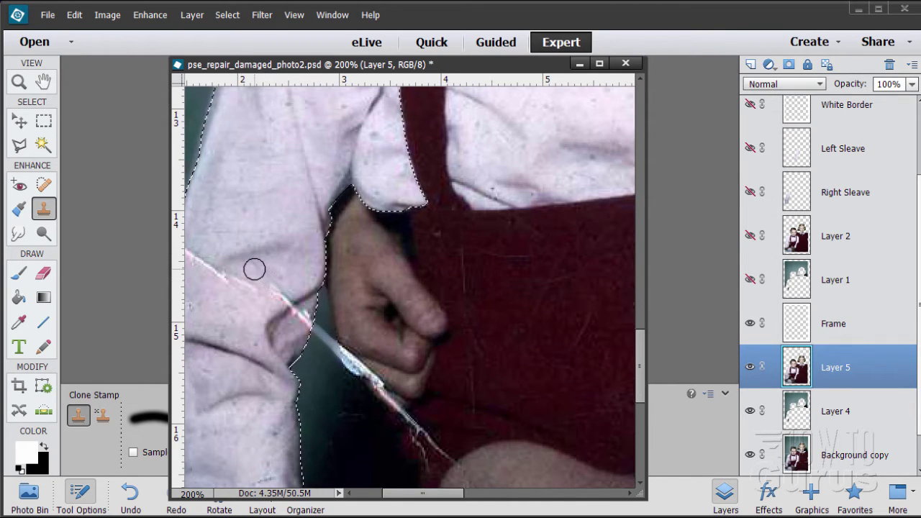
{"action": "left_click", "coordinate": [295, 275], "text": "alt"}
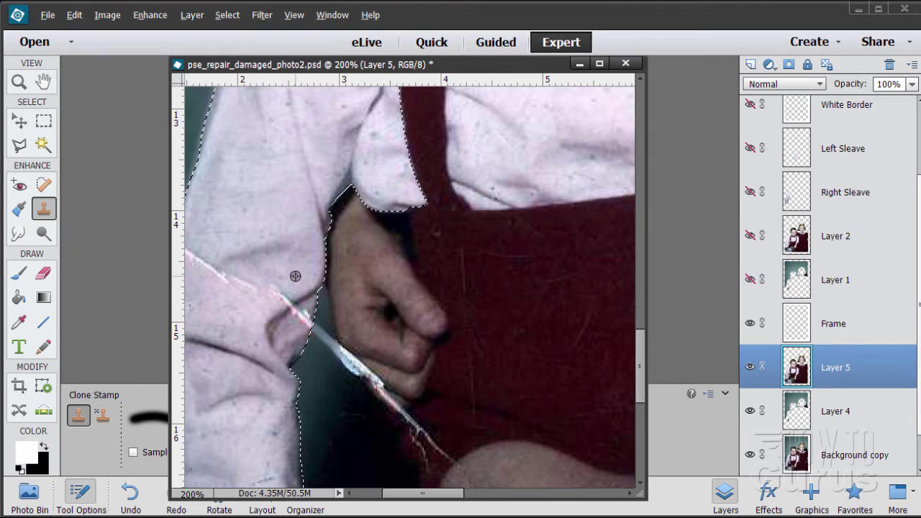
{"action": "left_click", "coordinate": [274, 318], "text": "alt"}
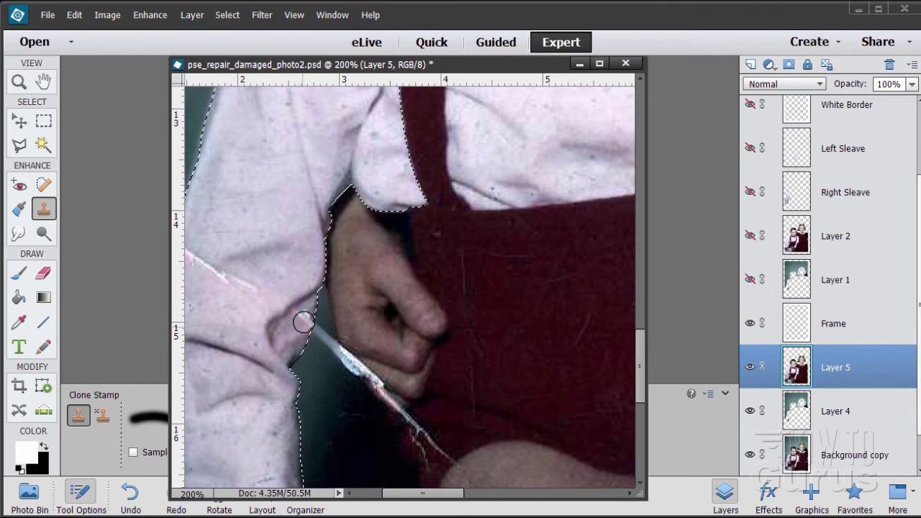
{"action": "left_click_drag", "start_coordinate": [303, 317], "coordinate": [301, 315]}
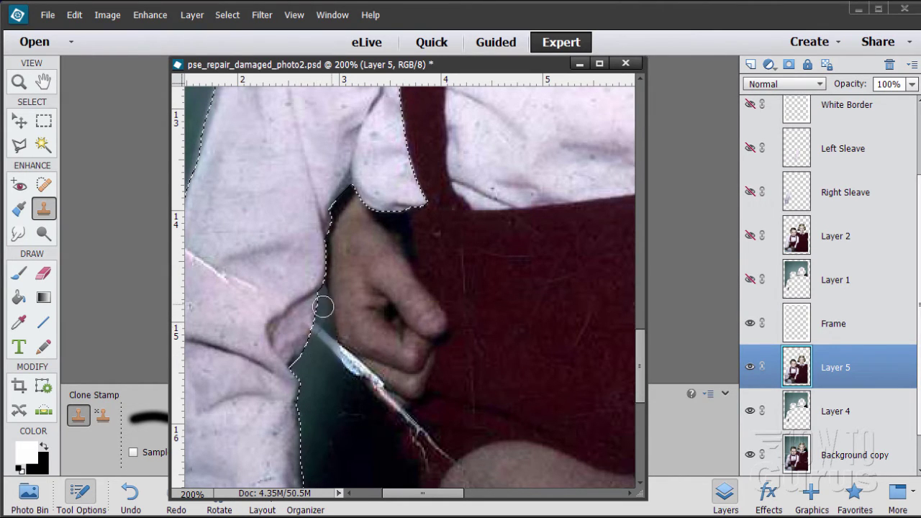
{"action": "left_click_drag", "start_coordinate": [290, 351], "coordinate": [292, 328]}
- Clone out the rest of the crack at the sleeve's outer edge and touch up leftover marks along the sleeve
{"action": "left_click_drag", "start_coordinate": [443, 495], "coordinate": [407, 495]}
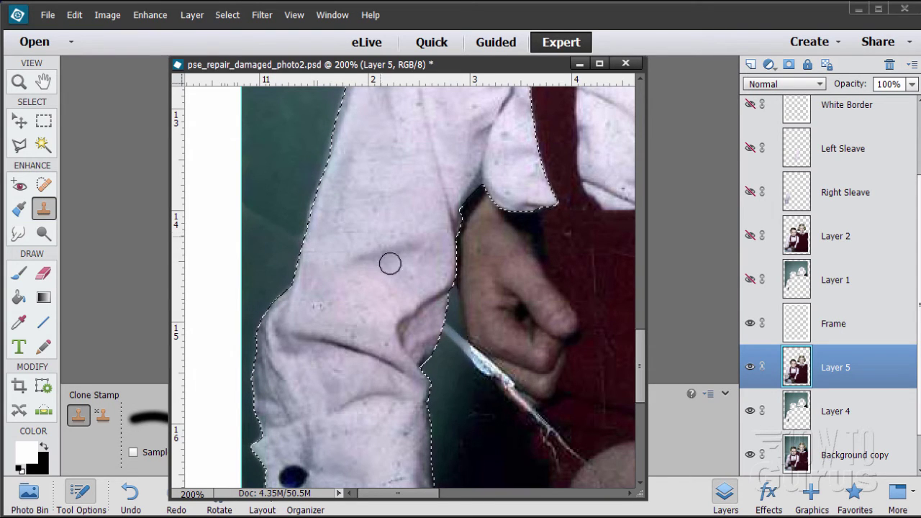
{"action": "left_click", "coordinate": [333, 301]}
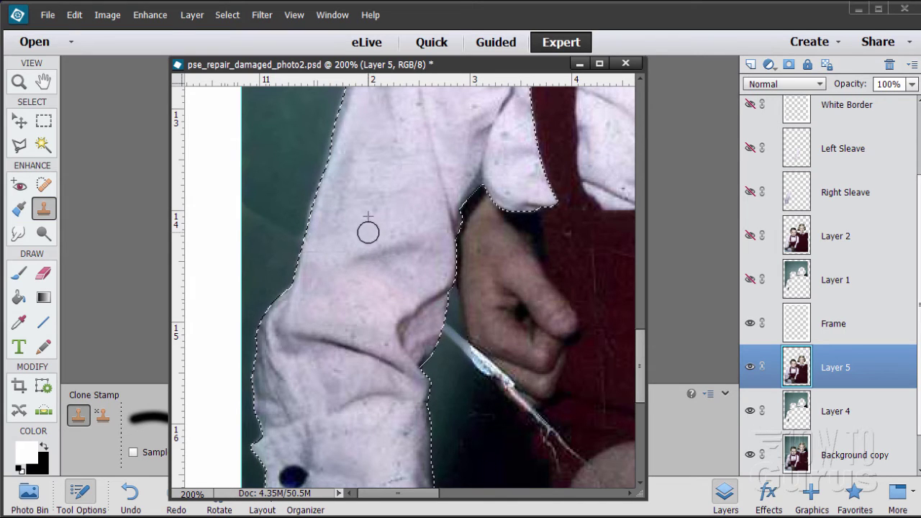
{"action": "scroll", "coordinate": [476, 247], "scroll_direction": "up", "scroll_amount": 4}
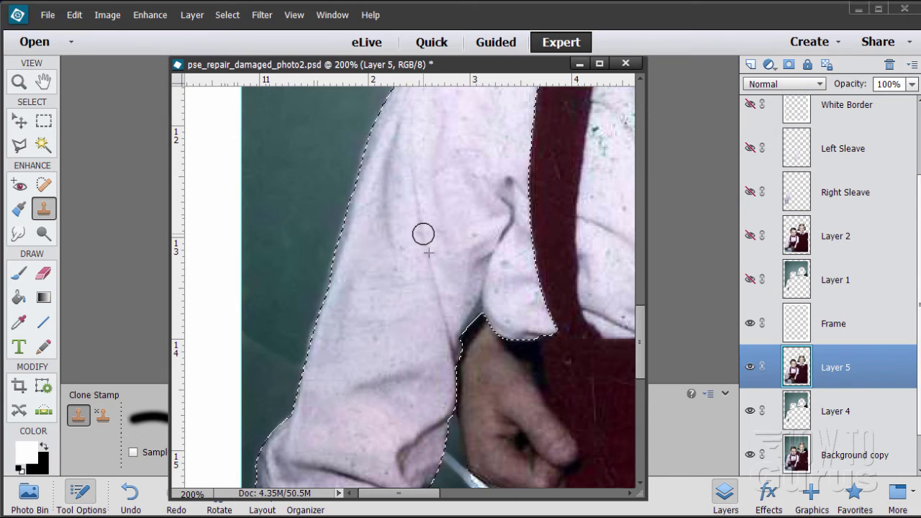
{"action": "scroll", "coordinate": [470, 261], "scroll_direction": "up", "scroll_amount": 3}
{"action": "scroll", "coordinate": [471, 259], "scroll_direction": "up", "scroll_amount": 1}
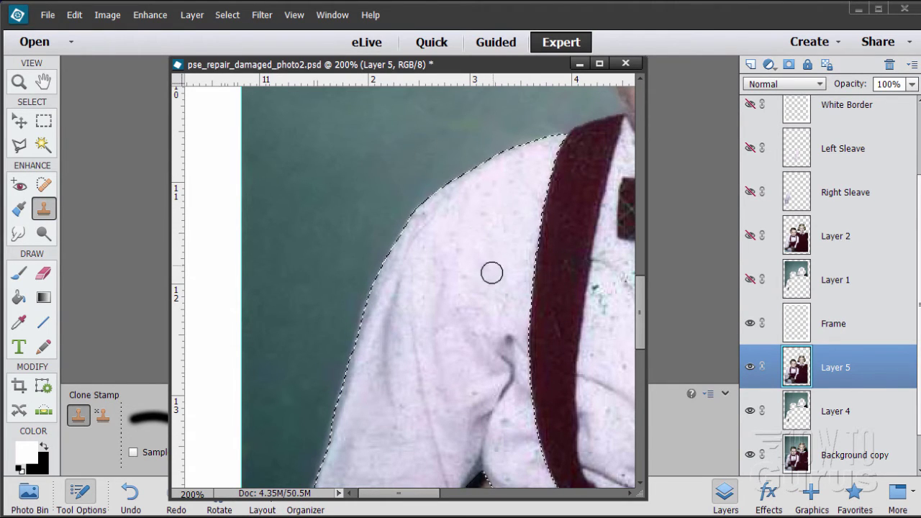
{"action": "scroll", "coordinate": [489, 258], "scroll_direction": "down", "scroll_amount": 10}
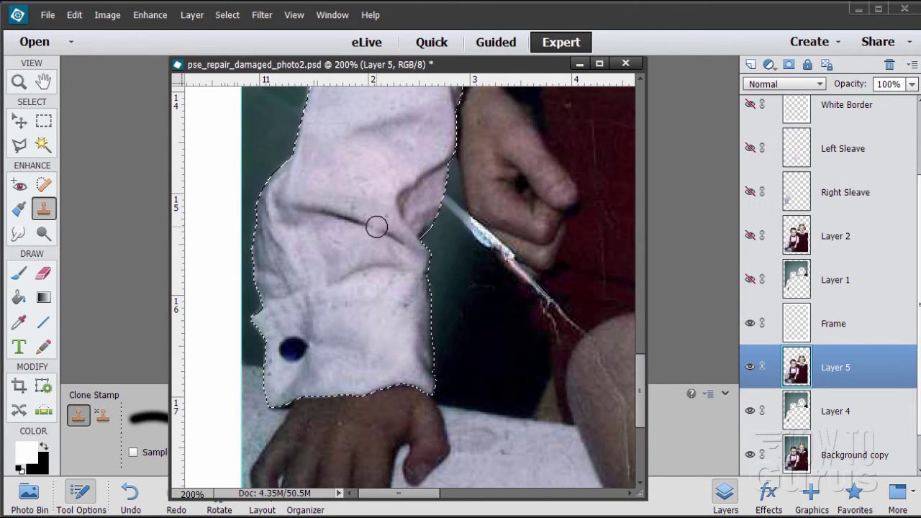
{"action": "scroll", "coordinate": [400, 233], "scroll_direction": "up", "scroll_amount": 2}
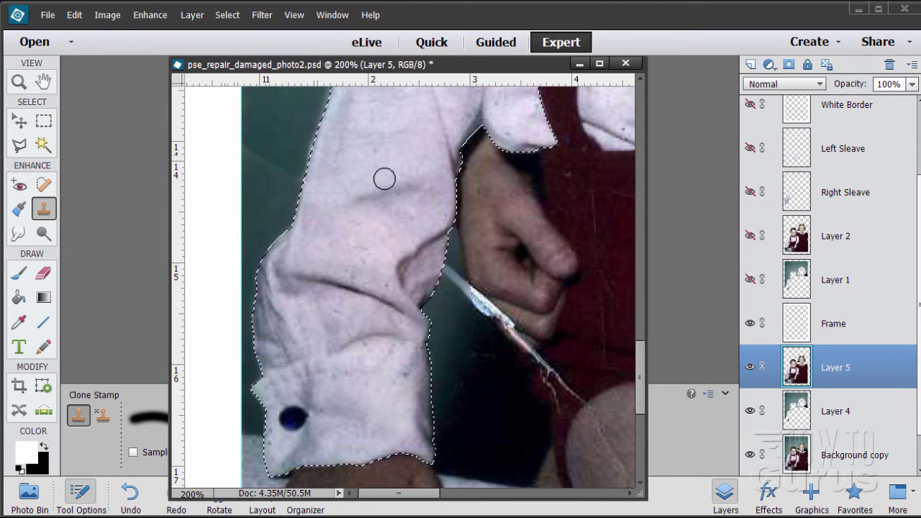
{"action": "scroll", "coordinate": [384, 178], "scroll_direction": "up", "scroll_amount": 5}
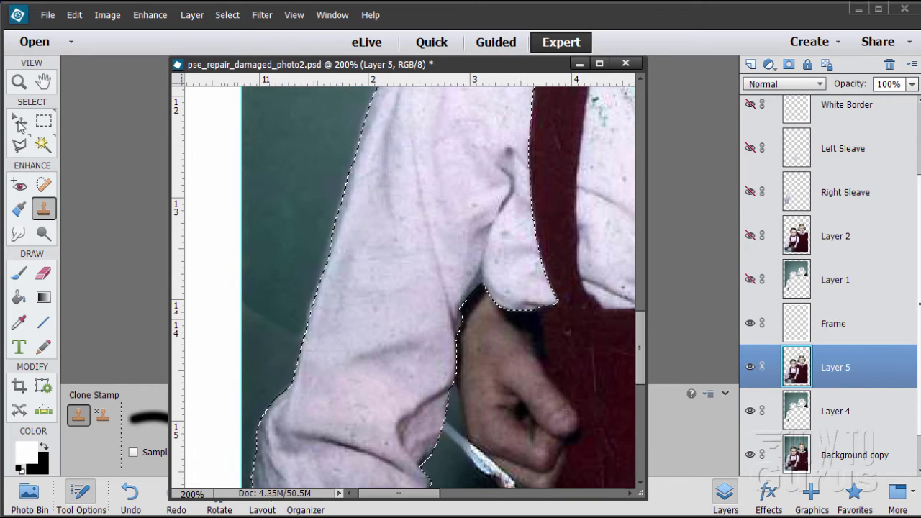
- Reapply the last-used Dust & Scratches filter to the selected sleeve on Layer 5
{"action": "left_click", "coordinate": [19, 122]}
{"action": "left_click", "coordinate": [262, 14]}
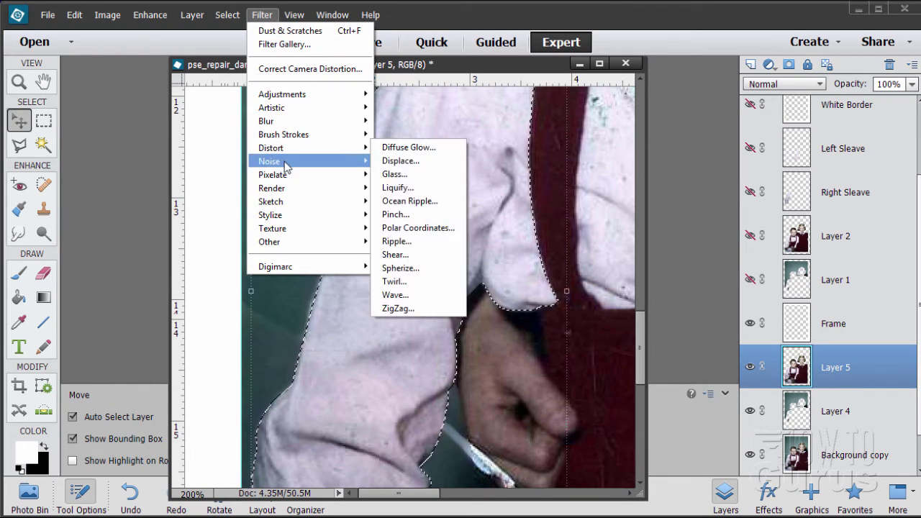
{"action": "mouse_move", "coordinate": [345, 161]}
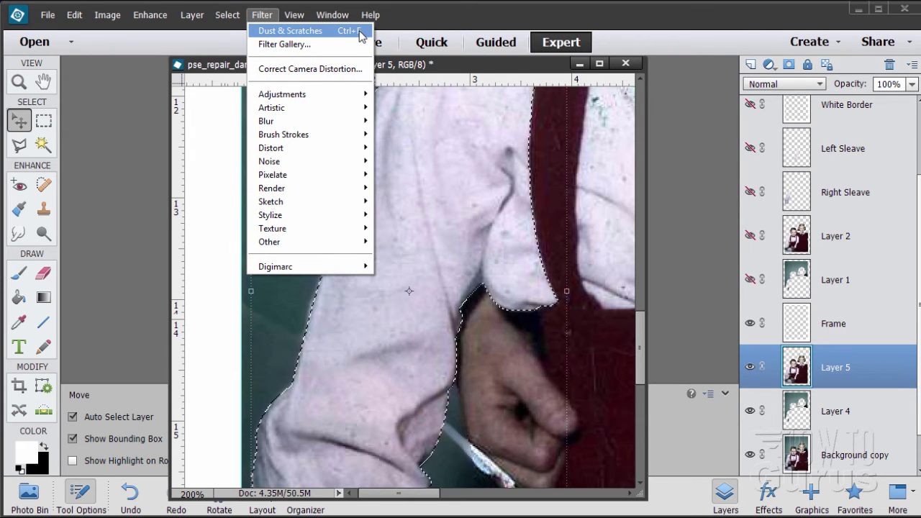
{"action": "left_click", "coordinate": [288, 32]}
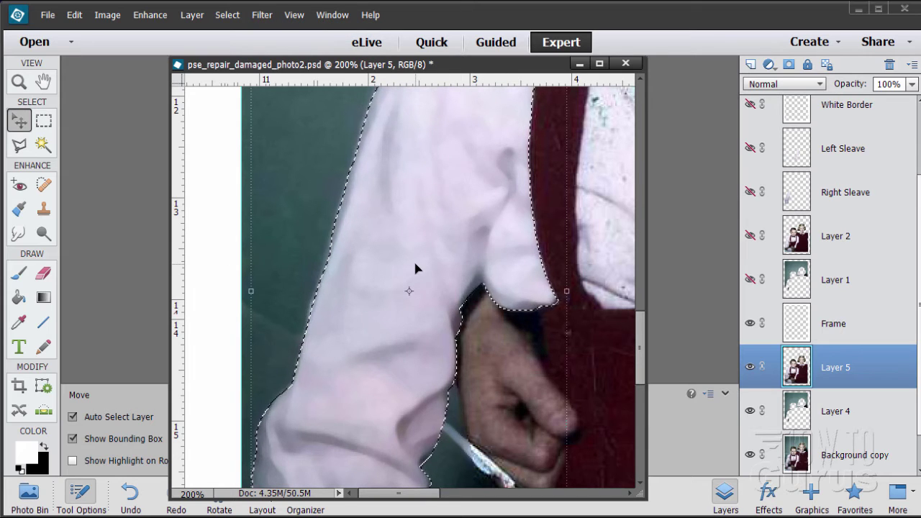
- Check the filtered sleeve from cuff to shoulder and undo the Dust & Scratches filter
{"action": "scroll", "coordinate": [381, 270], "scroll_direction": "down", "scroll_amount": 6}
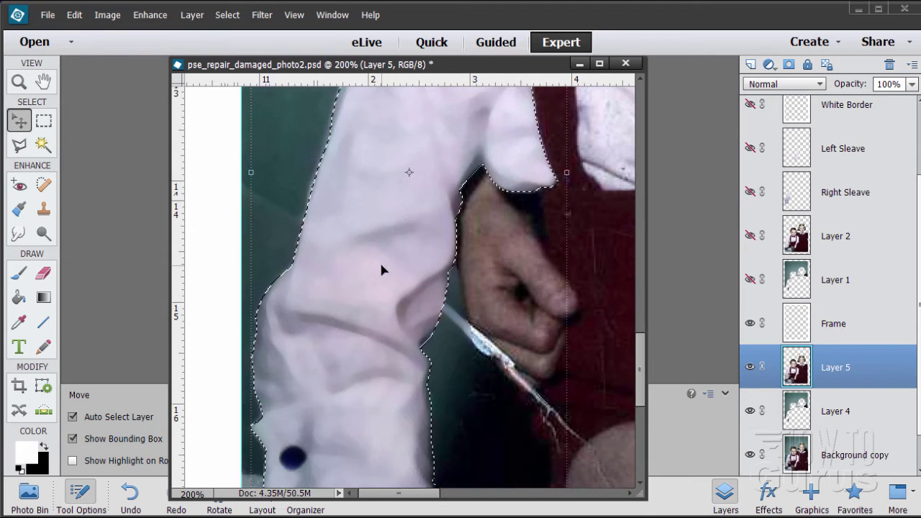
{"action": "scroll", "coordinate": [381, 269], "scroll_direction": "up", "scroll_amount": 3}
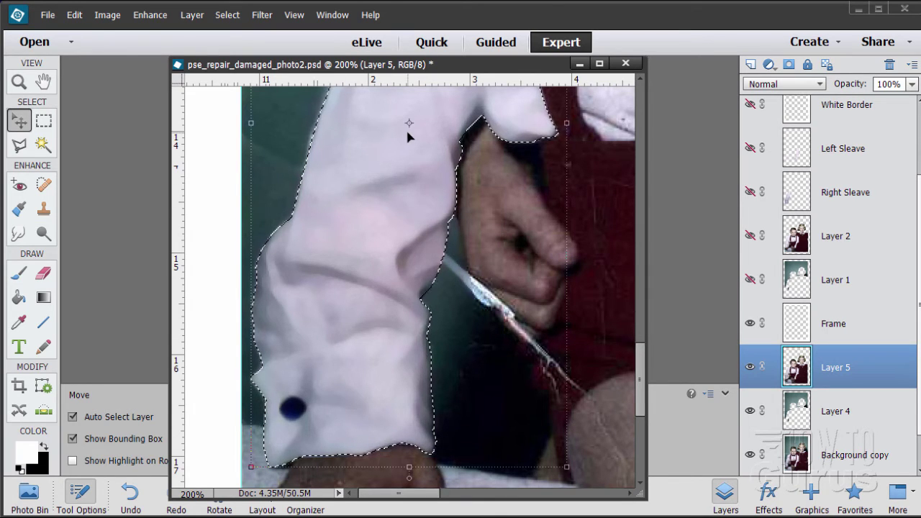
{"action": "scroll", "coordinate": [430, 188], "scroll_direction": "up", "scroll_amount": 3}
{"action": "scroll", "coordinate": [430, 188], "scroll_direction": "up", "scroll_amount": 10}
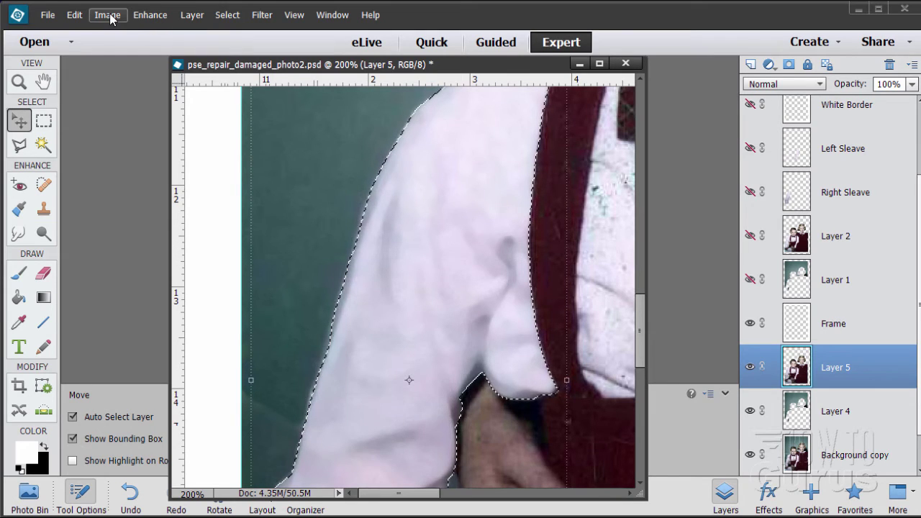
{"action": "left_click", "coordinate": [76, 15]}
{"action": "left_click", "coordinate": [108, 30]}
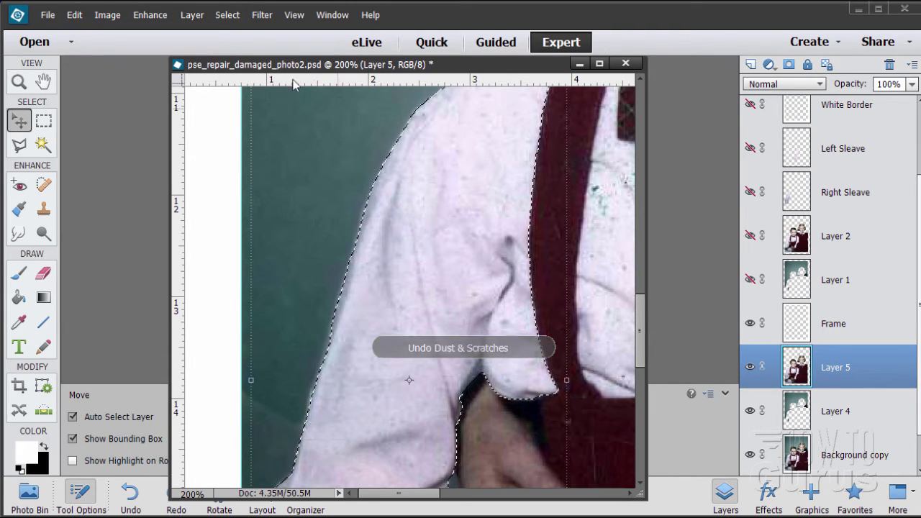
- Start the Dust & Scratches filter on the selected sleeve with a radius of 4 pixels and a threshold of 5 levels
{"action": "left_click", "coordinate": [262, 15]}
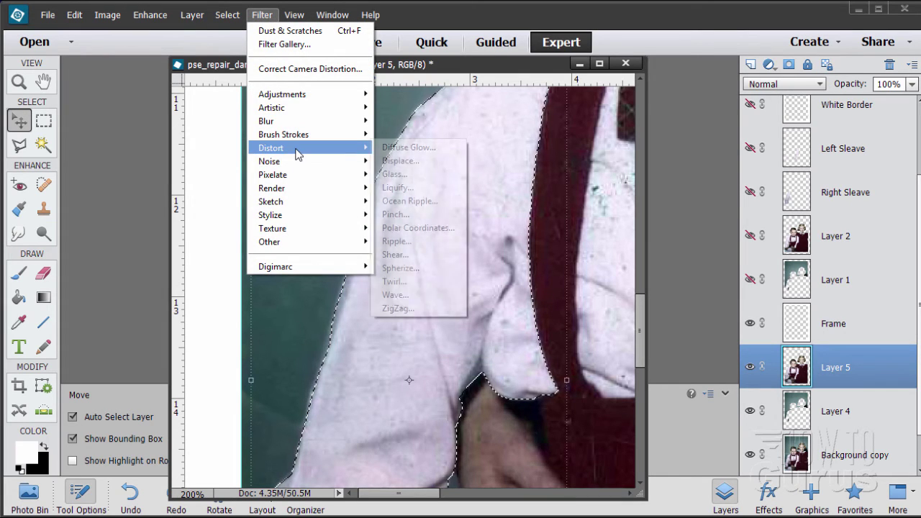
{"action": "mouse_move", "coordinate": [295, 161]}
{"action": "left_click", "coordinate": [417, 188]}
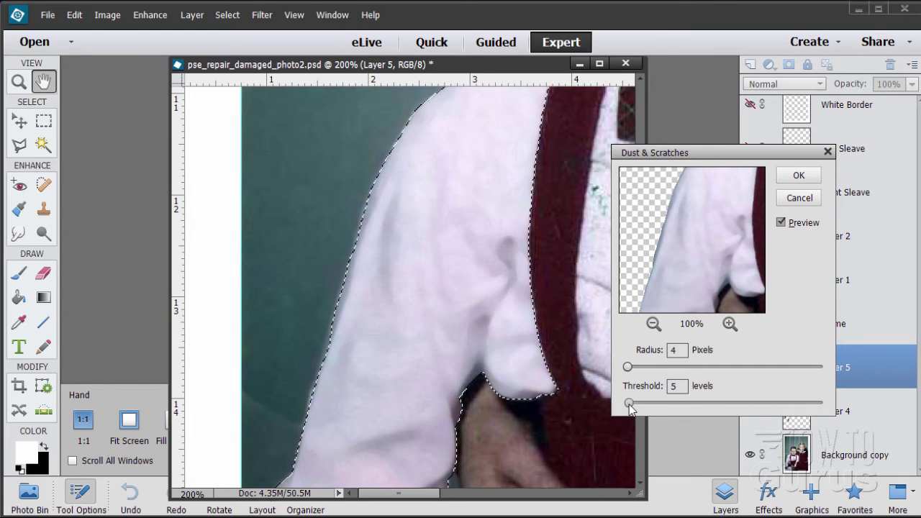
{"action": "left_click_drag", "start_coordinate": [625, 408], "coordinate": [625, 408]}
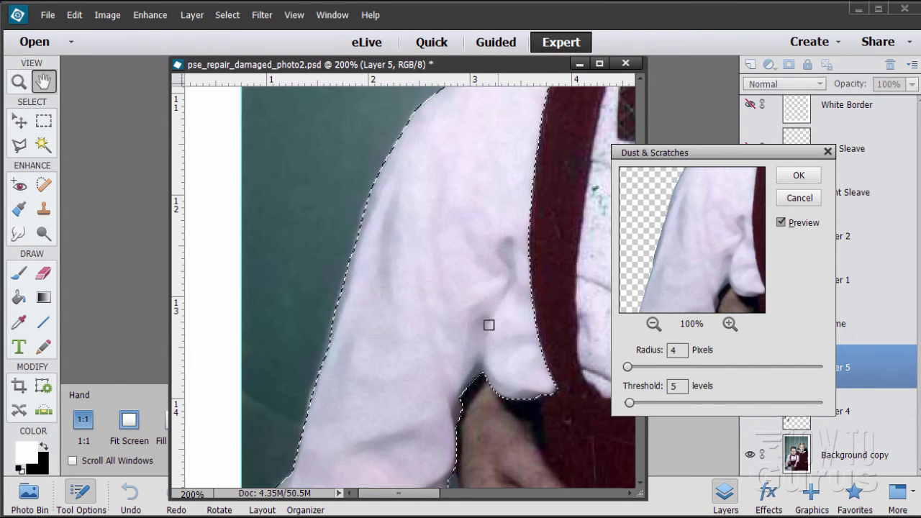
{"action": "left_click", "coordinate": [626, 367]}
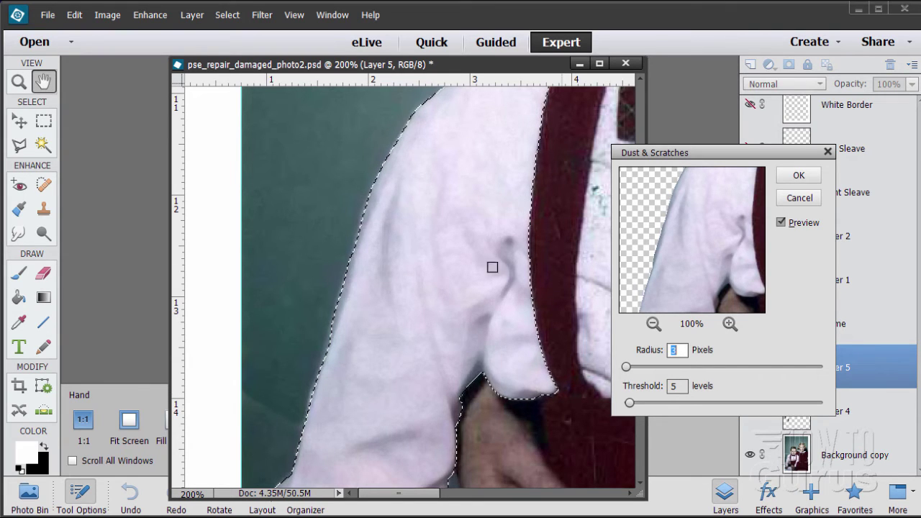
{"action": "left_click", "coordinate": [628, 368]}
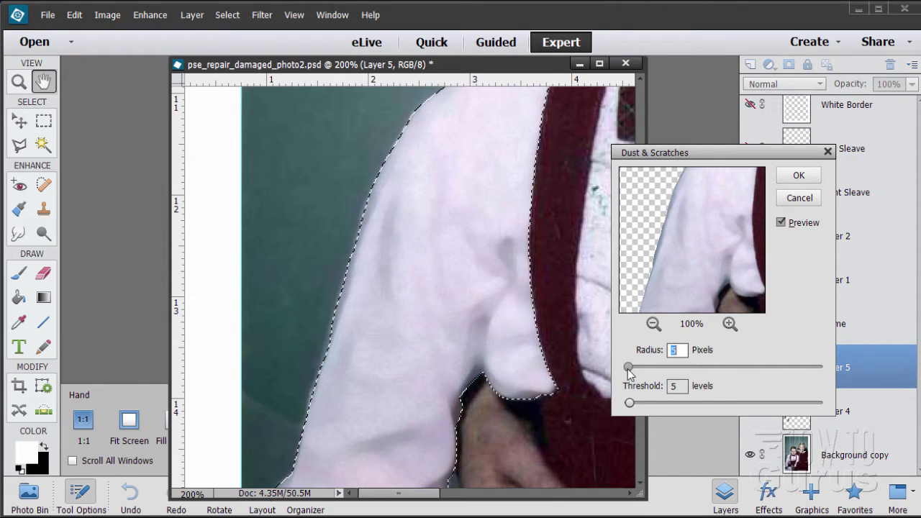
{"action": "left_click_drag", "start_coordinate": [627, 367], "coordinate": [625, 367]}
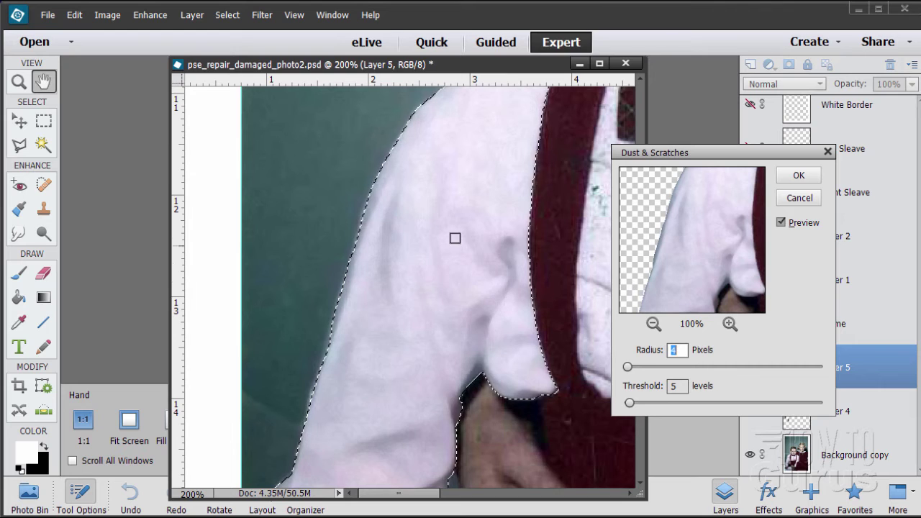
- Compare the sleeve with and without the filter preview, and apply Dust & Scratches
{"action": "left_click", "coordinate": [781, 223]}
{"action": "left_click", "coordinate": [781, 223]}
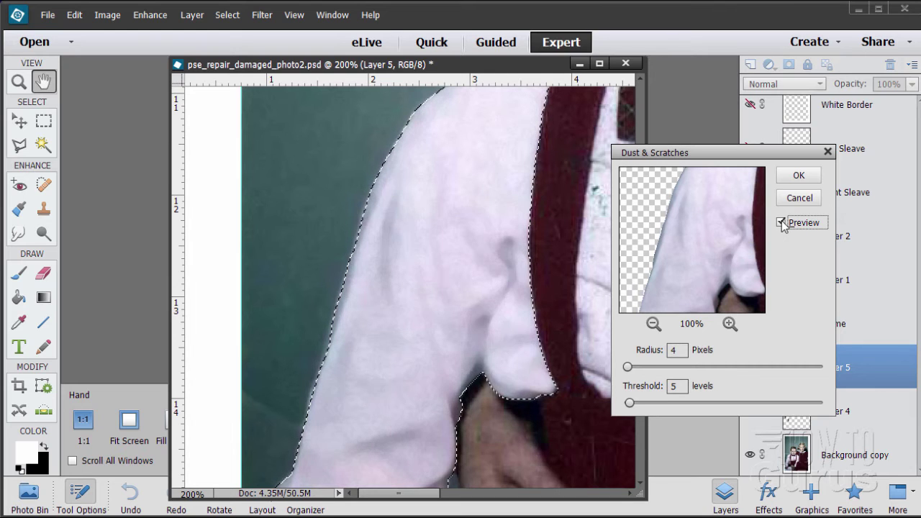
{"action": "left_click", "coordinate": [781, 223]}
{"action": "left_click", "coordinate": [781, 223]}
{"action": "left_click", "coordinate": [781, 223]}
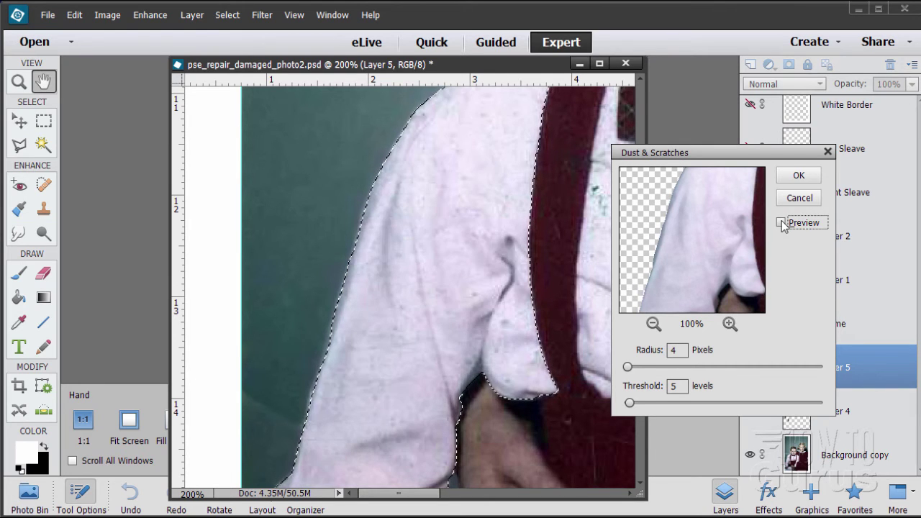
{"action": "left_click", "coordinate": [781, 223]}
{"action": "left_click", "coordinate": [781, 223]}
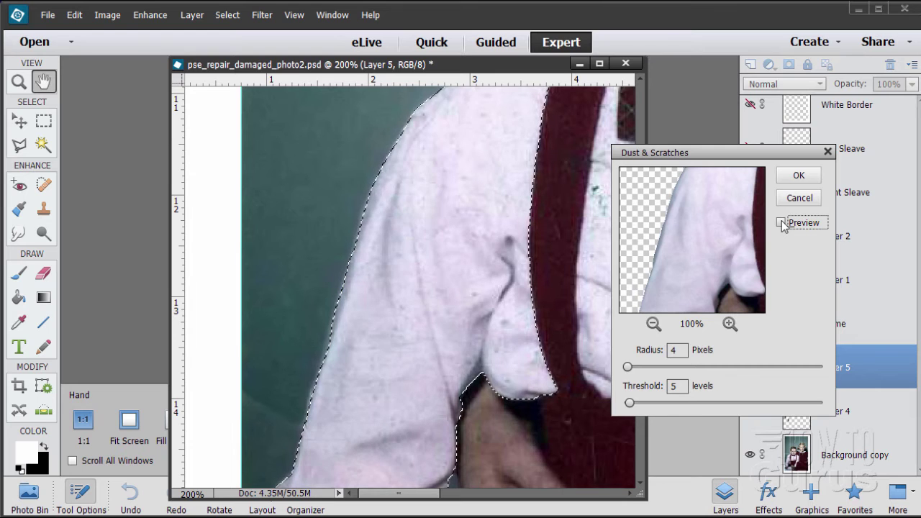
{"action": "left_click", "coordinate": [781, 223]}
{"action": "left_click", "coordinate": [782, 223]}
{"action": "left_click", "coordinate": [781, 223]}
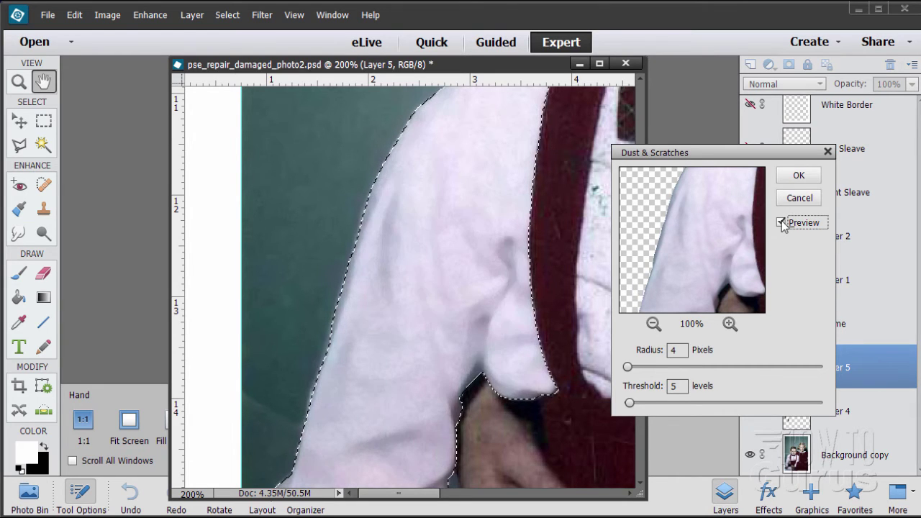
{"action": "left_click", "coordinate": [781, 223]}
{"action": "left_click", "coordinate": [781, 223]}
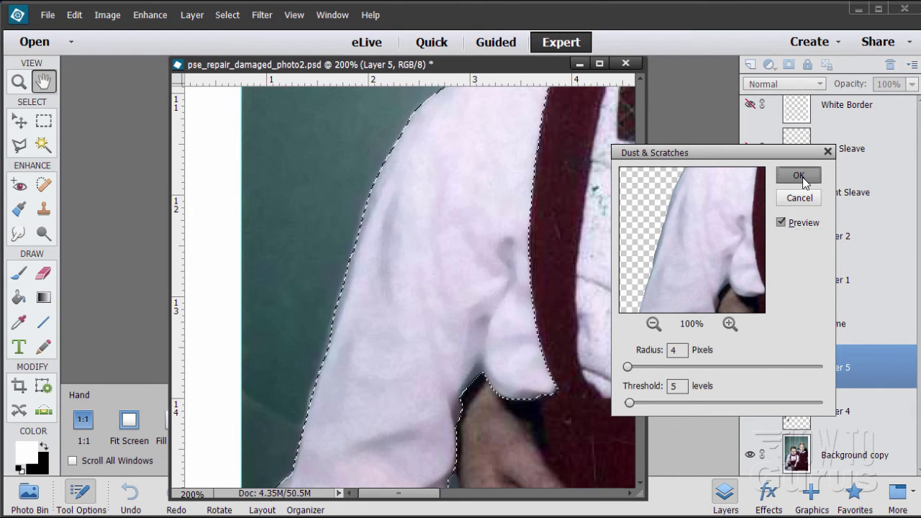
{"action": "left_click", "coordinate": [798, 176]}
- Set up the Sharpen tool with a 31 px brush for the boy's selected sleeve
{"action": "key", "text": "v"}
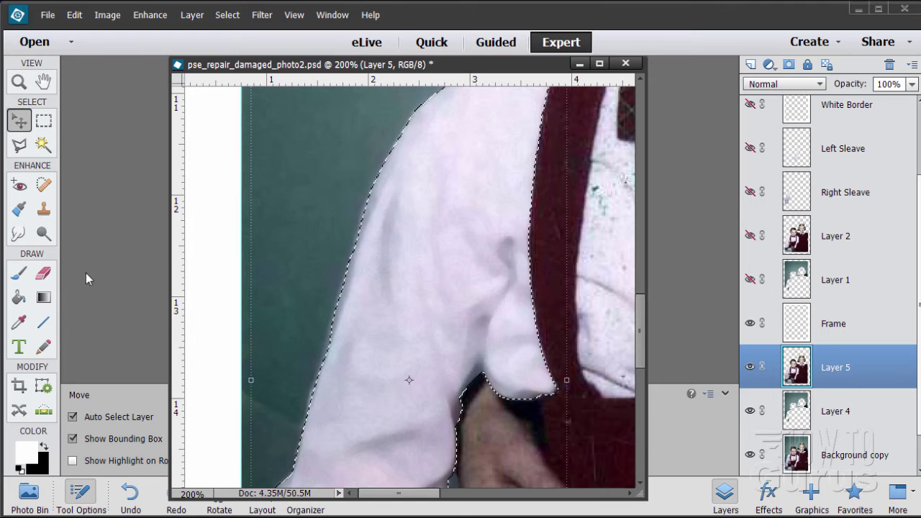
{"action": "left_click", "coordinate": [20, 234]}
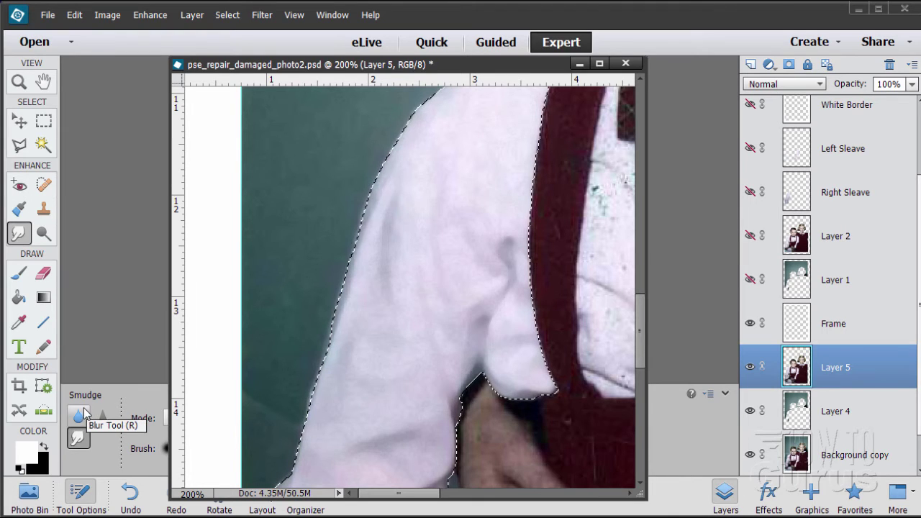
{"action": "left_click", "coordinate": [81, 415]}
{"action": "left_click", "coordinate": [102, 416]}
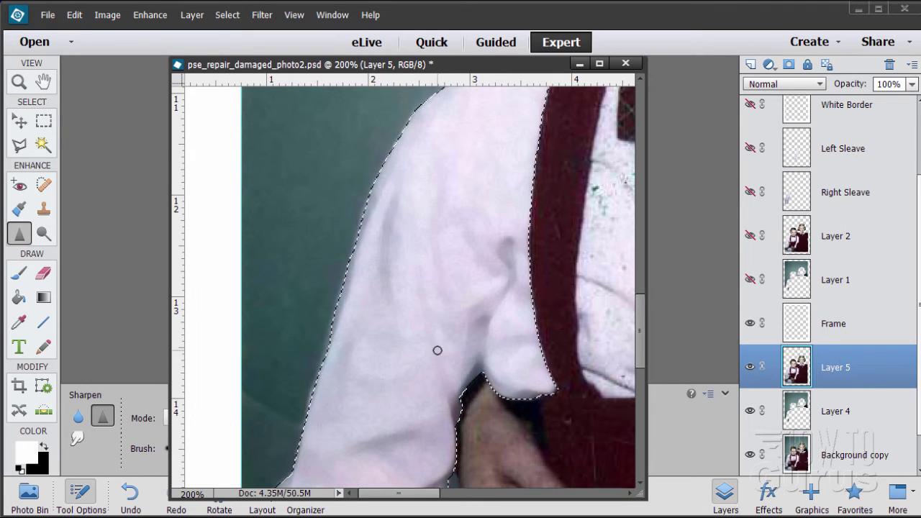
{"action": "left_click_drag", "start_coordinate": [353, 68], "coordinate": [643, 39]}
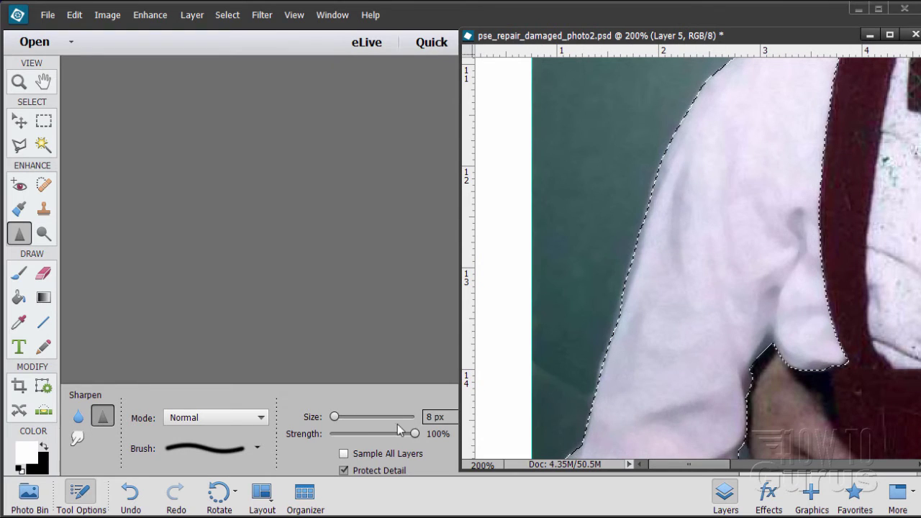
{"action": "left_click_drag", "start_coordinate": [333, 416], "coordinate": [351, 417]}
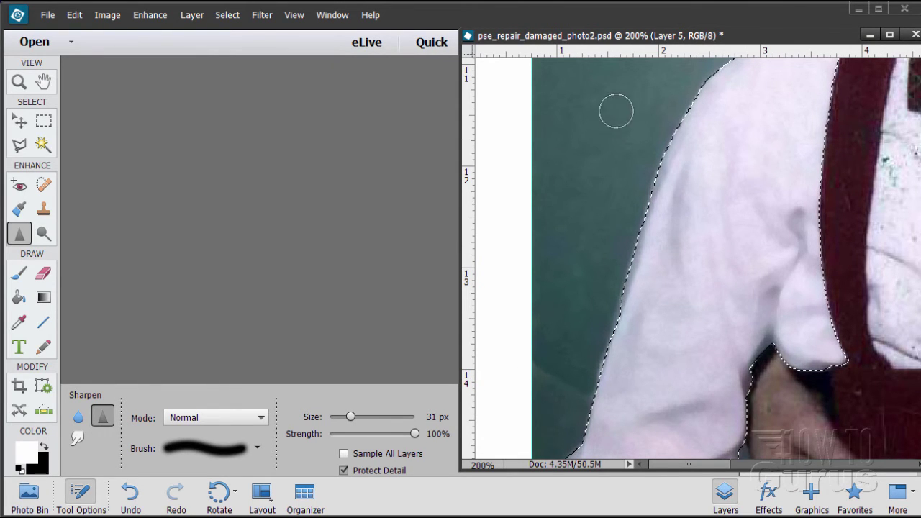
{"action": "left_click_drag", "start_coordinate": [619, 36], "coordinate": [295, 50]}
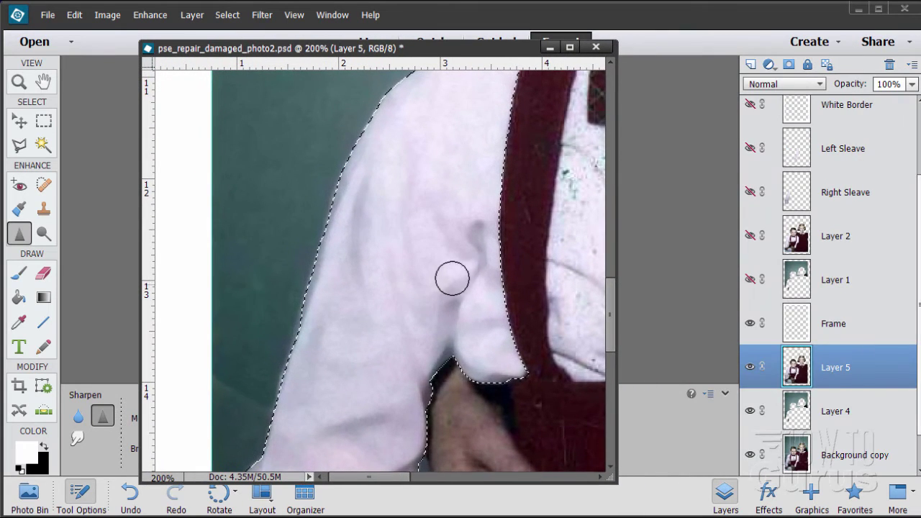
- Sharpen the fabric folds across the boy's selected sleeve, from the shoulder and armpit down to the cuff and its button
{"action": "mouse_move", "coordinate": [470, 315]}
{"action": "left_mouse_down"}
{"action": "mouse_move", "coordinate": [479, 236]}
{"action": "mouse_move", "coordinate": [473, 302]}
{"action": "mouse_move", "coordinate": [464, 283]}
{"action": "mouse_move", "coordinate": [450, 343]}
{"action": "mouse_move", "coordinate": [461, 341]}
{"action": "mouse_move", "coordinate": [416, 289]}
{"action": "mouse_move", "coordinate": [409, 245]}
{"action": "mouse_move", "coordinate": [422, 304]}
{"action": "mouse_move", "coordinate": [395, 284]}
{"action": "mouse_move", "coordinate": [422, 346]}
{"action": "mouse_move", "coordinate": [426, 358]}
{"action": "mouse_move", "coordinate": [412, 346]}
{"action": "mouse_move", "coordinate": [421, 378]}
{"action": "mouse_move", "coordinate": [366, 243]}
{"action": "mouse_move", "coordinate": [365, 195]}
{"action": "mouse_move", "coordinate": [344, 254]}
{"action": "mouse_move", "coordinate": [371, 213]}
{"action": "mouse_move", "coordinate": [368, 299]}
{"action": "left_mouse_up"}
{"action": "scroll", "coordinate": [388, 351], "scroll_direction": "down", "scroll_amount": 5}
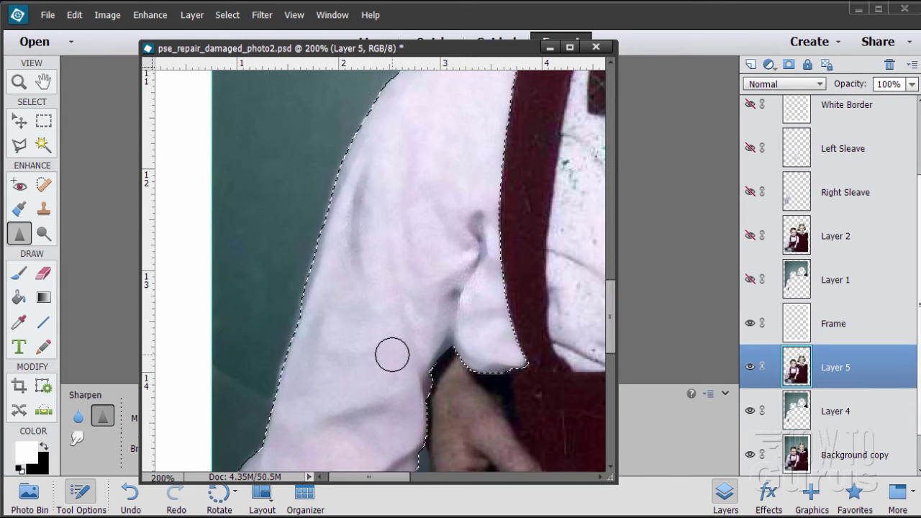
{"action": "mouse_move", "coordinate": [380, 354]}
{"action": "left_mouse_down"}
{"action": "mouse_move", "coordinate": [404, 333]}
{"action": "mouse_move", "coordinate": [369, 381]}
{"action": "mouse_move", "coordinate": [403, 376]}
{"action": "mouse_move", "coordinate": [338, 393]}
{"action": "mouse_move", "coordinate": [366, 401]}
{"action": "mouse_move", "coordinate": [382, 422]}
{"action": "mouse_move", "coordinate": [377, 276]}
{"action": "mouse_move", "coordinate": [418, 264]}
{"action": "left_mouse_up"}
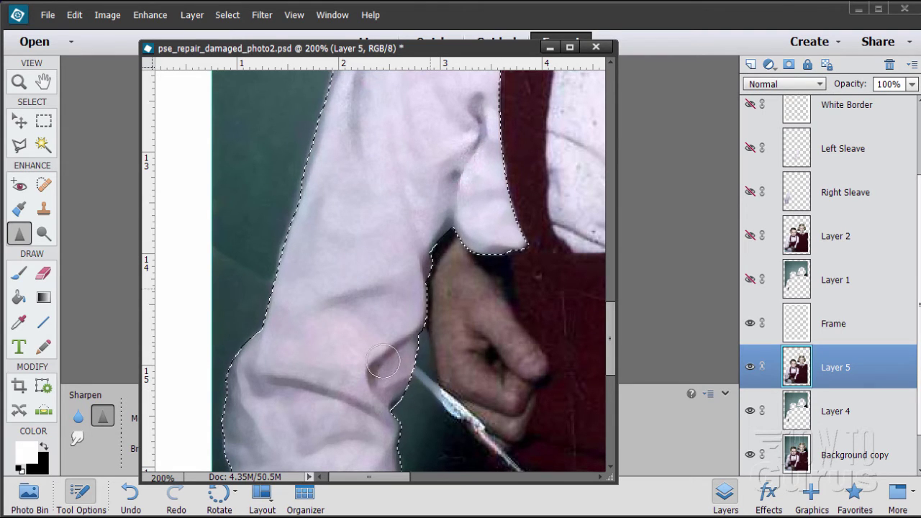
{"action": "scroll", "coordinate": [309, 341], "scroll_direction": "down", "scroll_amount": 1}
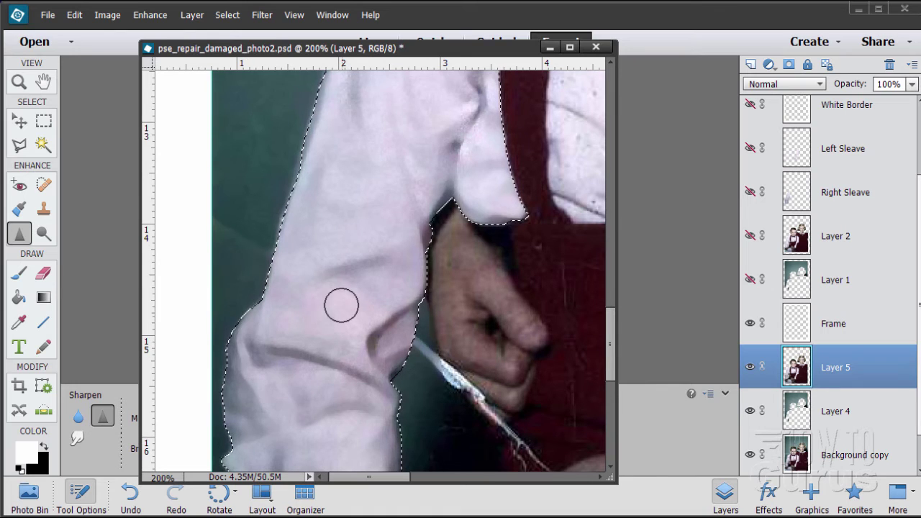
{"action": "scroll", "coordinate": [341, 303], "scroll_direction": "down", "scroll_amount": 2}
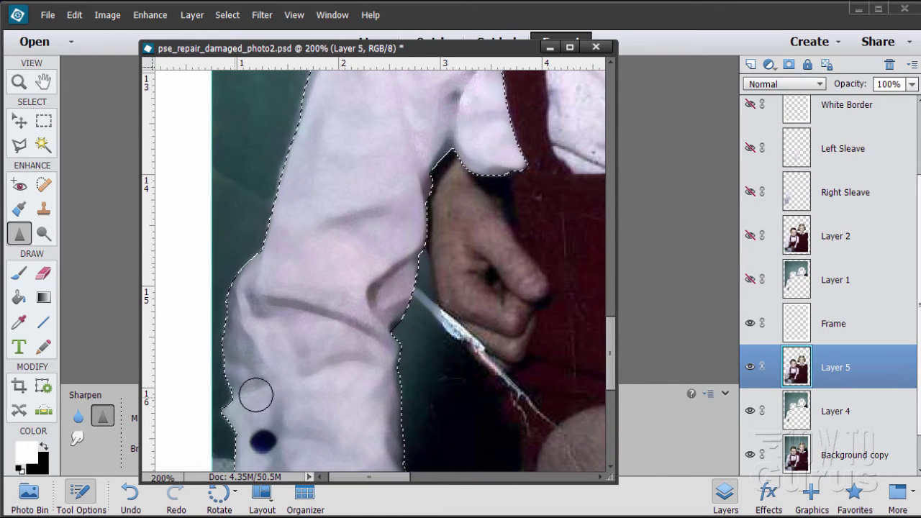
{"action": "scroll", "coordinate": [330, 307], "scroll_direction": "down", "scroll_amount": 2}
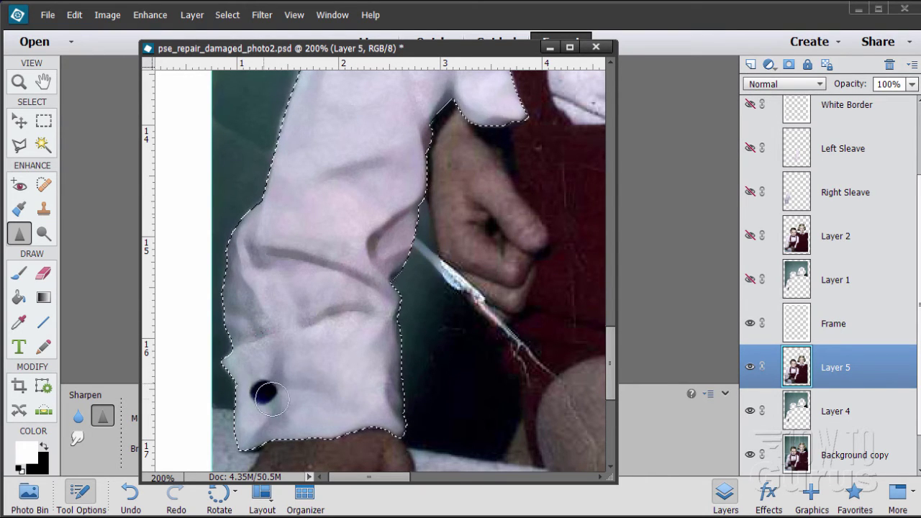
{"action": "scroll", "coordinate": [448, 298], "scroll_direction": "up", "scroll_amount": 5}
{"action": "scroll", "coordinate": [448, 298], "scroll_direction": "up", "scroll_amount": 9}
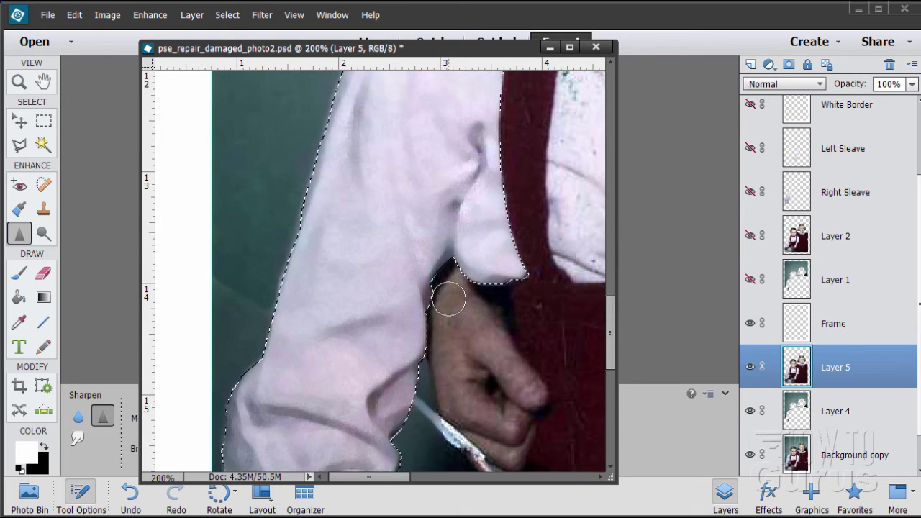
{"action": "mouse_move", "coordinate": [371, 268]}
{"action": "left_mouse_down"}
{"action": "mouse_move", "coordinate": [370, 251]}
{"action": "mouse_move", "coordinate": [364, 273]}
{"action": "mouse_move", "coordinate": [444, 257]}
{"action": "mouse_move", "coordinate": [446, 245]}
{"action": "left_mouse_up"}
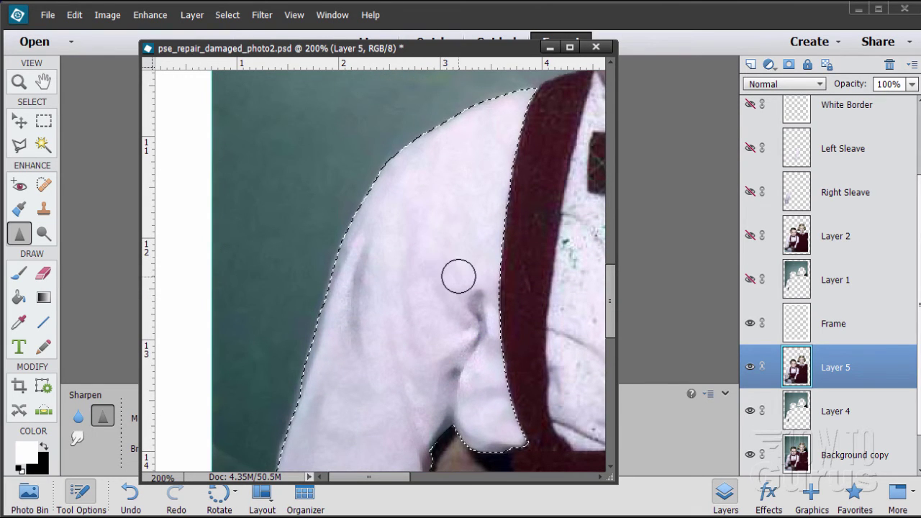
- Zoom out to 66.7% to see both children and clear the sleeve selection
{"action": "left_click", "coordinate": [20, 83]}
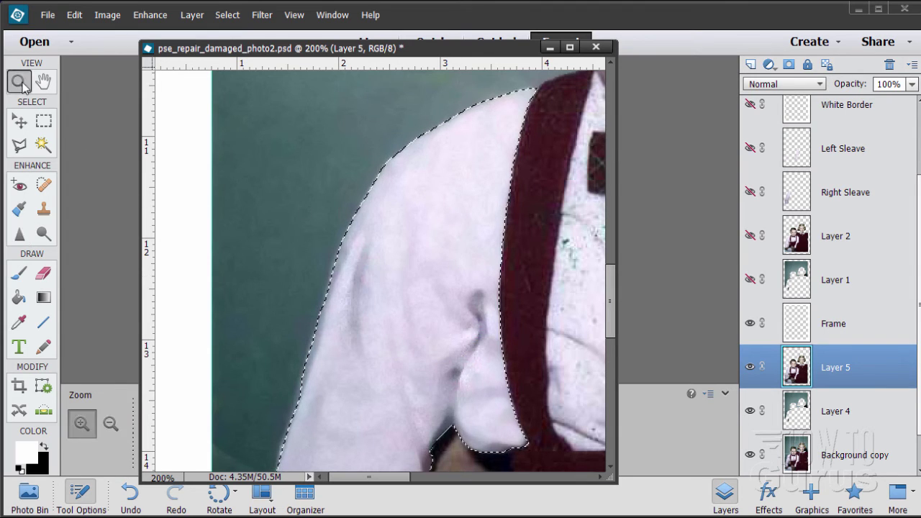
{"action": "left_click", "coordinate": [398, 274], "text": "alt"}
{"action": "left_click", "coordinate": [401, 274], "text": "alt"}
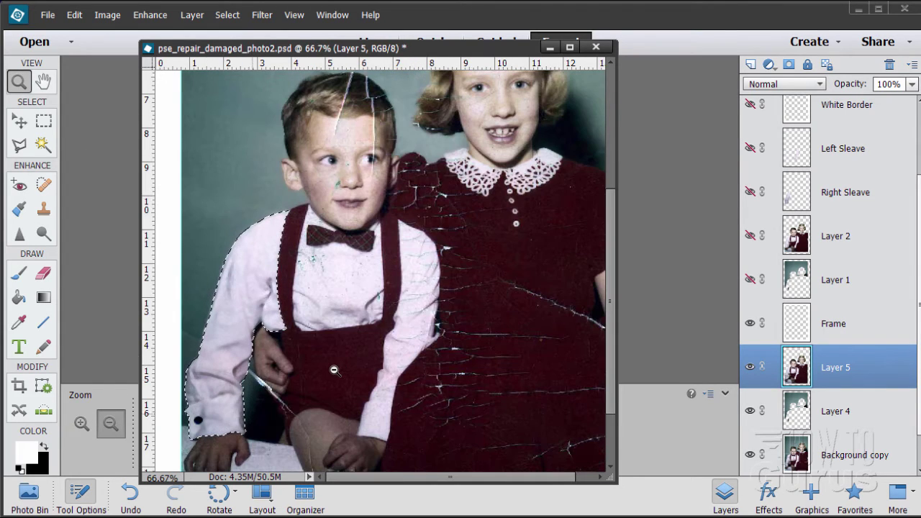
{"action": "key", "text": "alt+s"}
{"action": "key", "text": "d"}
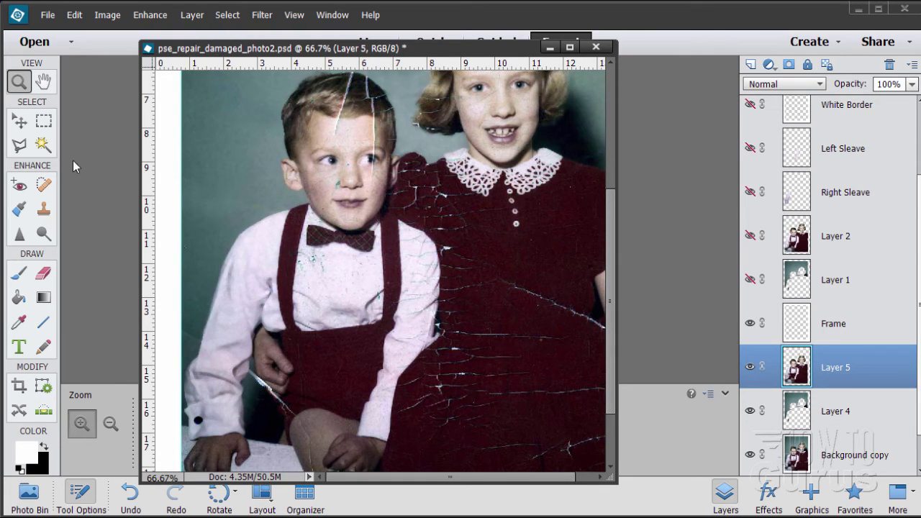
- Outline a polygonal area of the cracked skirt with the Polygonal Lasso and start Dust & Scratches with radius 4 and threshold 5
{"action": "left_click", "coordinate": [18, 145]}
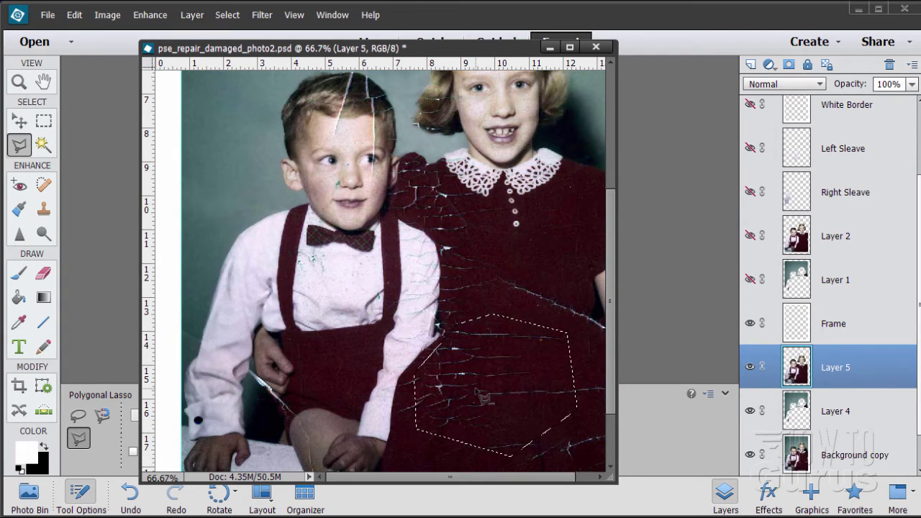
{"action": "left_click", "coordinate": [264, 18]}
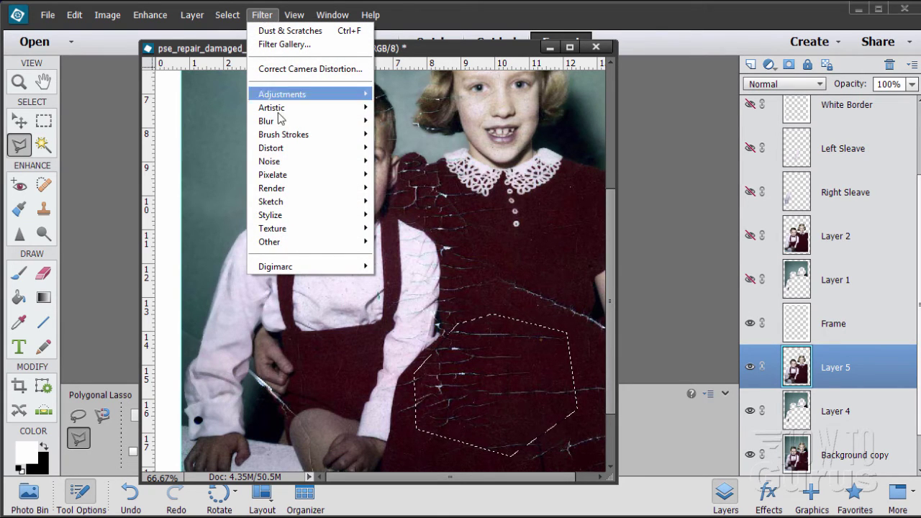
{"action": "mouse_move", "coordinate": [289, 187]}
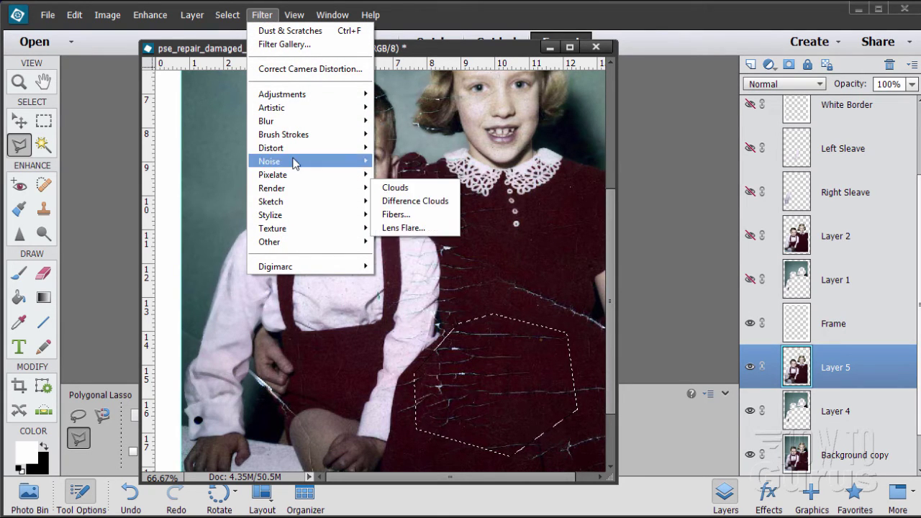
{"action": "mouse_move", "coordinate": [294, 161]}
{"action": "left_click", "coordinate": [420, 187]}
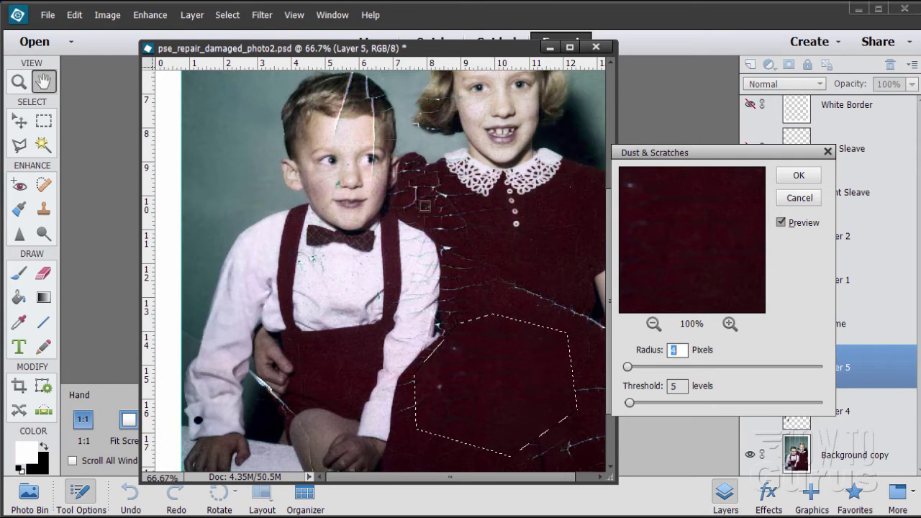
- Apply the Dust & Scratches filter to the outlined skirt area and clear the selection
{"action": "left_click", "coordinate": [781, 223]}
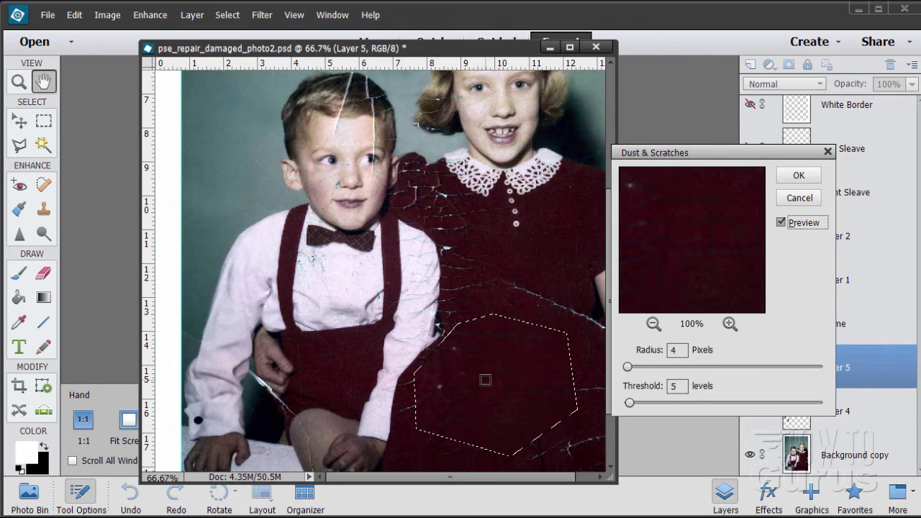
{"action": "left_click", "coordinate": [781, 222]}
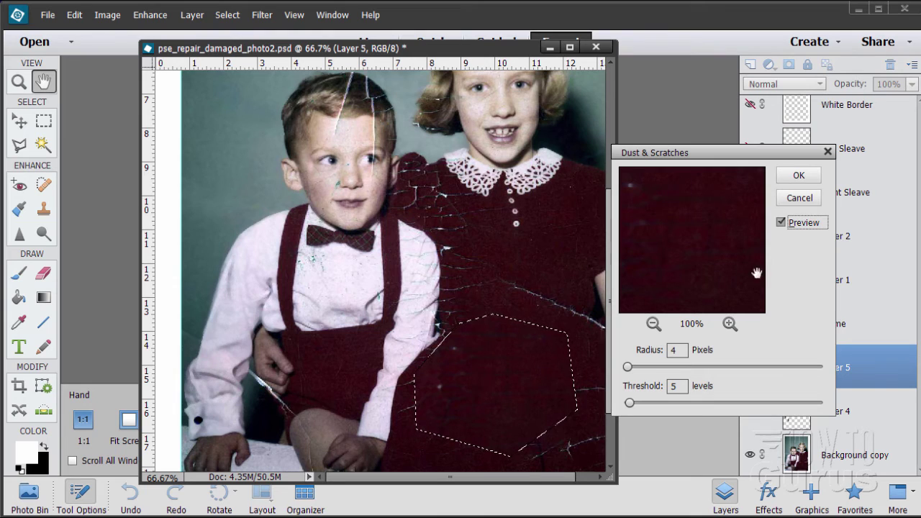
{"action": "left_click", "coordinate": [798, 176]}
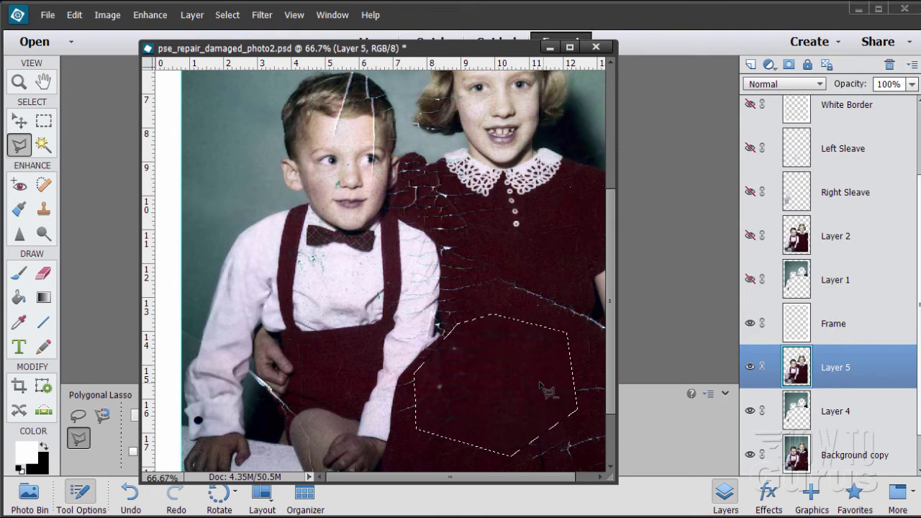
{"action": "left_click", "coordinate": [228, 14]}
{"action": "left_click", "coordinate": [237, 41]}
- Load the saved Girls Collar selection as a new selection on Layer 5
{"action": "scroll", "coordinate": [541, 266], "scroll_direction": "up", "scroll_amount": 3}
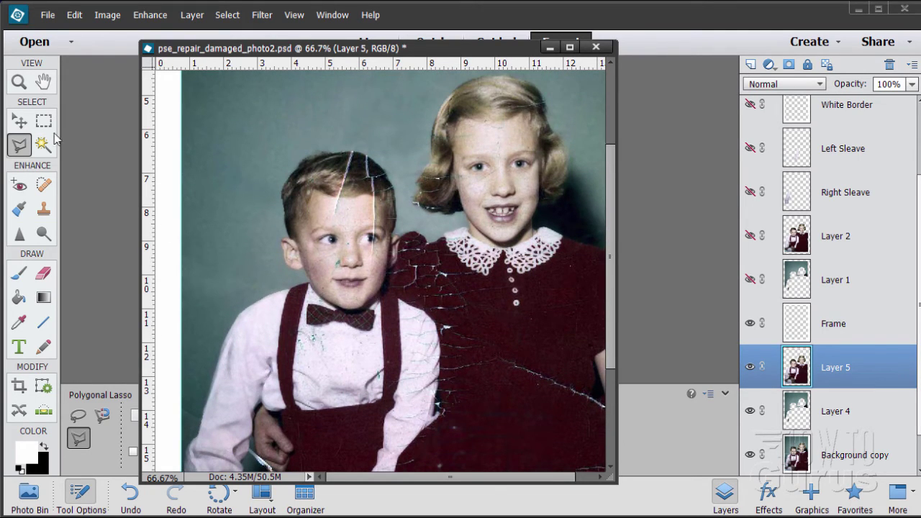
{"action": "left_click", "coordinate": [18, 82]}
{"action": "left_click", "coordinate": [553, 266]}
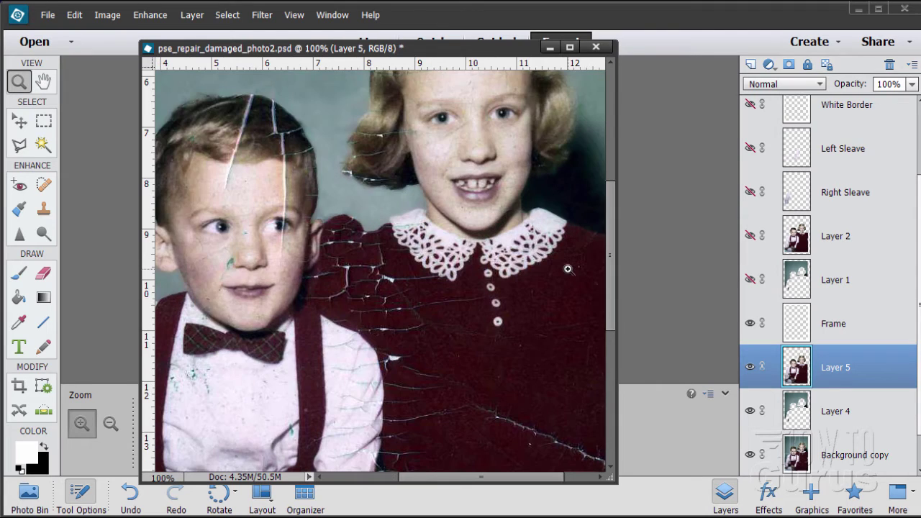
{"action": "left_click", "coordinate": [554, 259]}
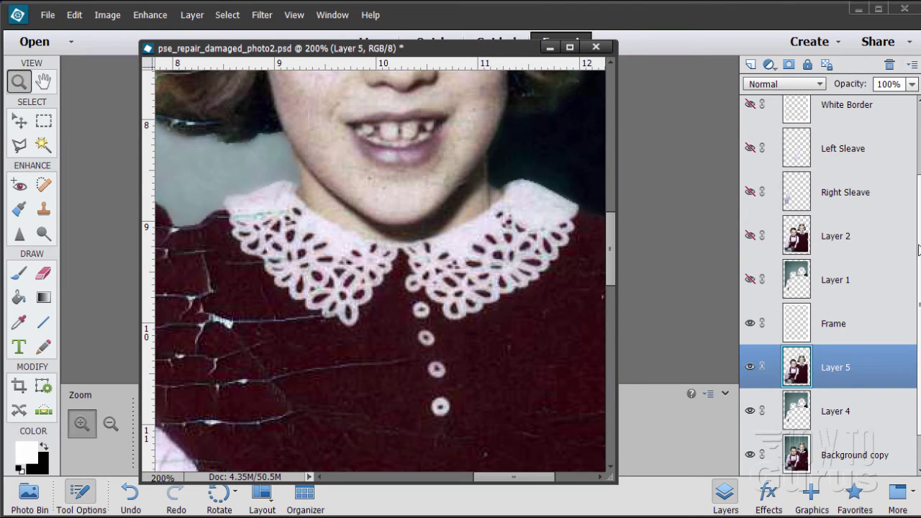
{"action": "scroll", "coordinate": [917, 144], "scroll_direction": "up", "scroll_amount": 2}
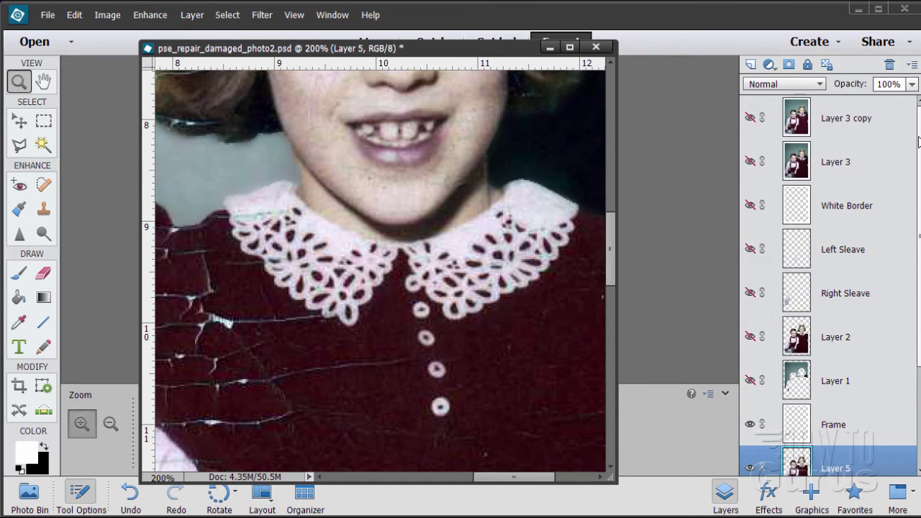
{"action": "left_click_drag", "start_coordinate": [918, 142], "coordinate": [918, 268]}
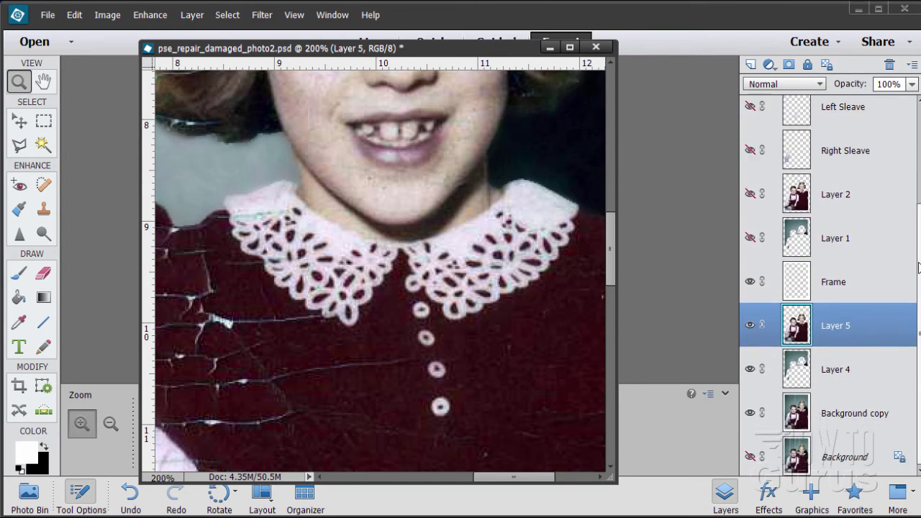
{"action": "left_click", "coordinate": [228, 16]}
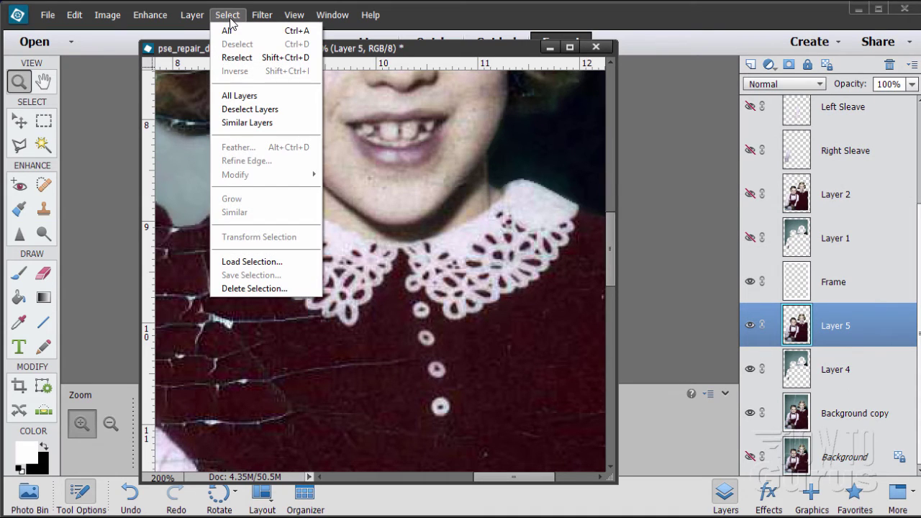
{"action": "left_click", "coordinate": [253, 261]}
{"action": "left_click", "coordinate": [422, 179]}
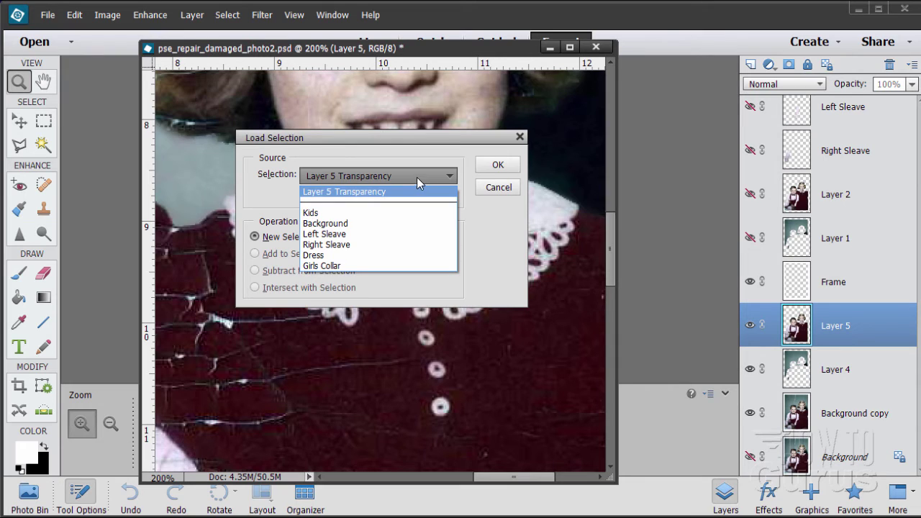
{"action": "left_click", "coordinate": [338, 265]}
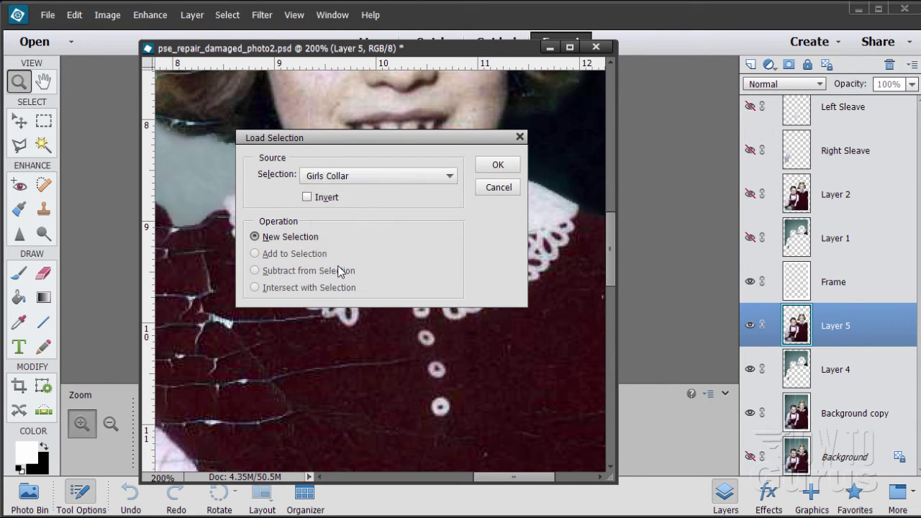
{"action": "left_click", "coordinate": [506, 165]}
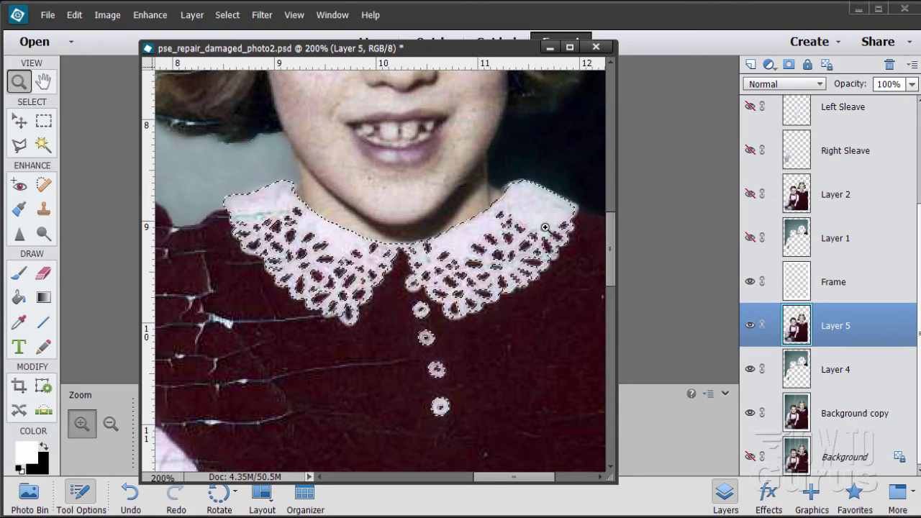
- Smooth the solid white outer end of the girl's collar with the Smudge tool and lighten it with the Dodge tool
{"action": "left_click", "coordinate": [577, 216]}
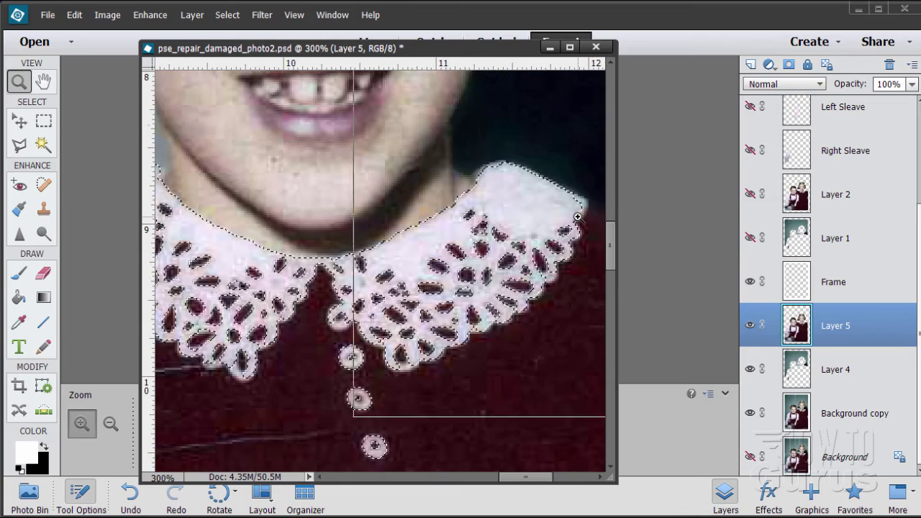
{"action": "left_click", "coordinate": [577, 217]}
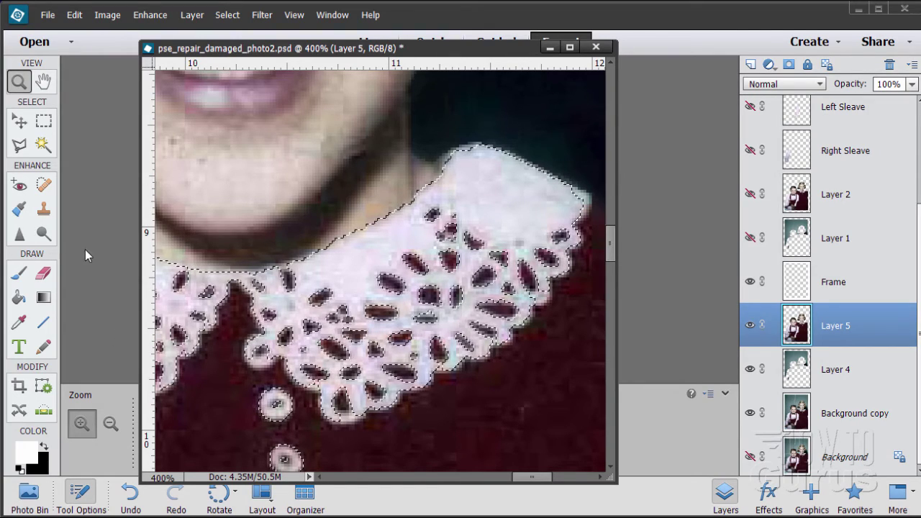
{"action": "left_click", "coordinate": [20, 236]}
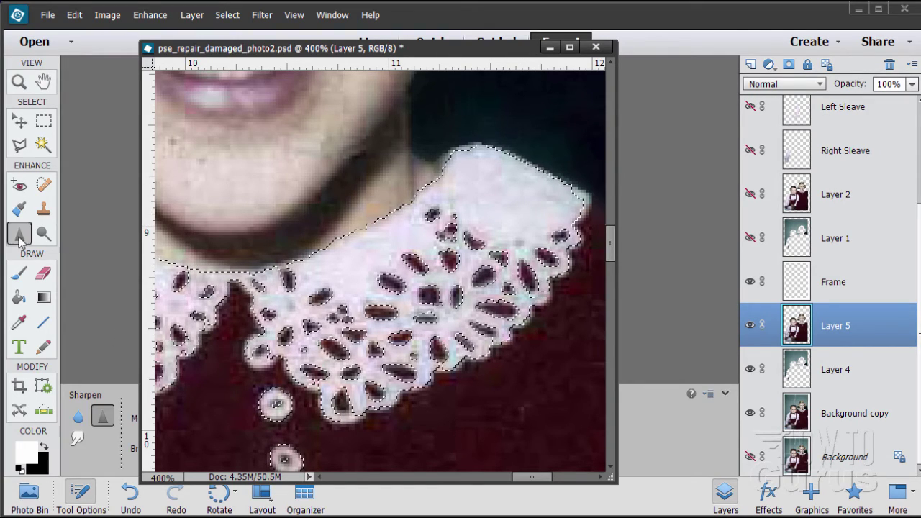
{"action": "left_click", "coordinate": [75, 438]}
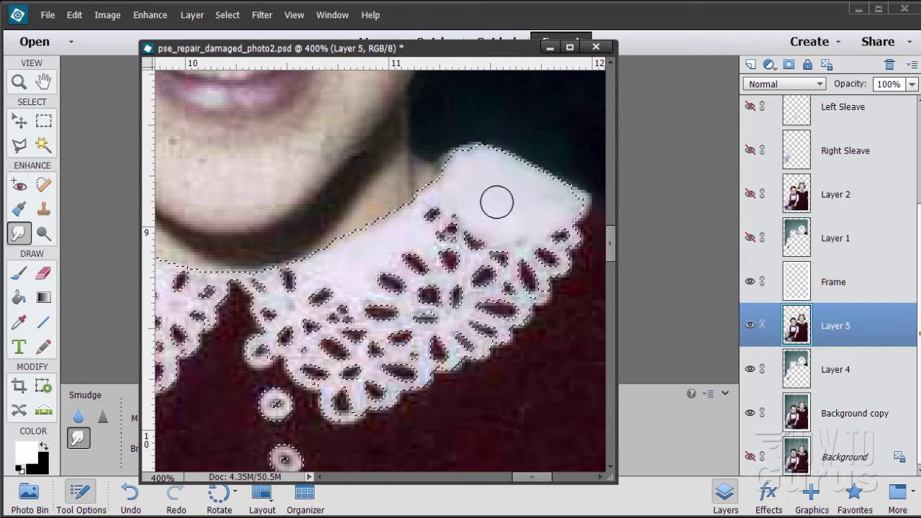
{"action": "left_click", "coordinate": [45, 233]}
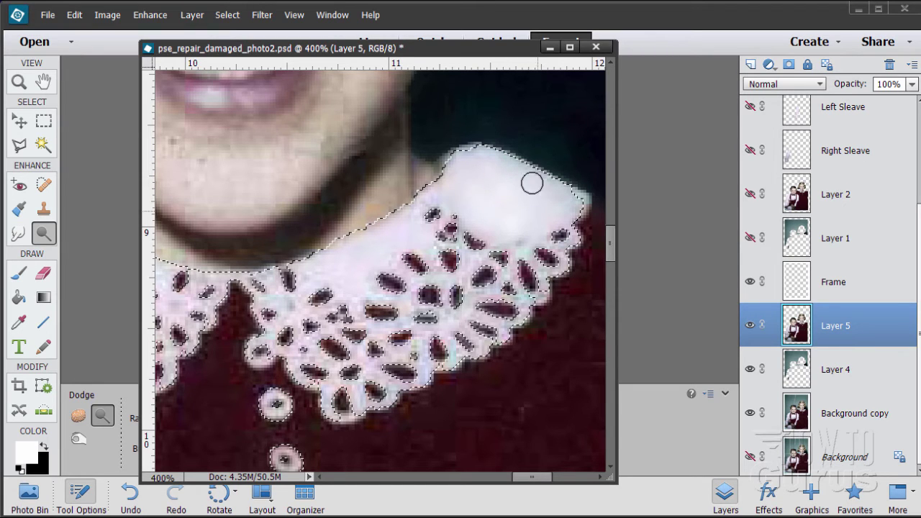
{"action": "mouse_move", "coordinate": [475, 167]}
{"action": "left_mouse_down"}
{"action": "mouse_move", "coordinate": [544, 209]}
{"action": "mouse_move", "coordinate": [529, 186]}
{"action": "mouse_move", "coordinate": [507, 200]}
{"action": "mouse_move", "coordinate": [543, 227]}
{"action": "mouse_move", "coordinate": [498, 214]}
{"action": "mouse_move", "coordinate": [496, 192]}
{"action": "mouse_move", "coordinate": [509, 179]}
{"action": "mouse_move", "coordinate": [480, 217]}
{"action": "mouse_move", "coordinate": [516, 195]}
{"action": "mouse_move", "coordinate": [509, 174]}
{"action": "mouse_move", "coordinate": [539, 206]}
{"action": "mouse_move", "coordinate": [528, 241]}
{"action": "mouse_move", "coordinate": [501, 226]}
{"action": "mouse_move", "coordinate": [479, 168]}
{"action": "mouse_move", "coordinate": [514, 193]}
{"action": "mouse_move", "coordinate": [517, 216]}
{"action": "mouse_move", "coordinate": [536, 200]}
{"action": "mouse_move", "coordinate": [524, 185]}
{"action": "mouse_move", "coordinate": [528, 195]}
{"action": "mouse_move", "coordinate": [502, 227]}
{"action": "mouse_move", "coordinate": [524, 192]}
{"action": "mouse_move", "coordinate": [494, 197]}
{"action": "mouse_move", "coordinate": [540, 236]}
{"action": "mouse_move", "coordinate": [547, 268]}
{"action": "mouse_move", "coordinate": [527, 291]}
{"action": "mouse_move", "coordinate": [545, 207]}
{"action": "mouse_move", "coordinate": [519, 196]}
{"action": "mouse_move", "coordinate": [549, 228]}
{"action": "mouse_move", "coordinate": [492, 189]}
{"action": "mouse_move", "coordinate": [544, 213]}
{"action": "mouse_move", "coordinate": [526, 178]}
{"action": "mouse_move", "coordinate": [562, 206]}
{"action": "mouse_move", "coordinate": [488, 164]}
{"action": "mouse_move", "coordinate": [565, 197]}
{"action": "mouse_move", "coordinate": [506, 163]}
{"action": "mouse_move", "coordinate": [550, 202]}
{"action": "mouse_move", "coordinate": [532, 210]}
{"action": "mouse_move", "coordinate": [476, 173]}
{"action": "mouse_move", "coordinate": [506, 187]}
{"action": "mouse_move", "coordinate": [450, 203]}
{"action": "mouse_move", "coordinate": [477, 163]}
{"action": "mouse_move", "coordinate": [474, 200]}
{"action": "mouse_move", "coordinate": [525, 243]}
{"action": "mouse_move", "coordinate": [512, 247]}
{"action": "mouse_move", "coordinate": [551, 191]}
{"action": "left_mouse_up"}
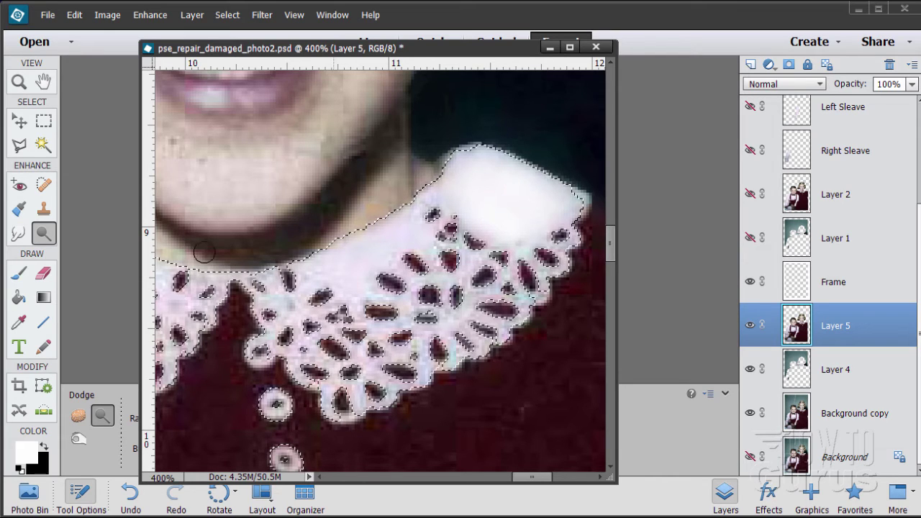
- Clone clean white from the collar end onto the adjoining lace using a smaller Clone Stamp brush, and clear the collar selection
{"action": "left_click", "coordinate": [43, 209]}
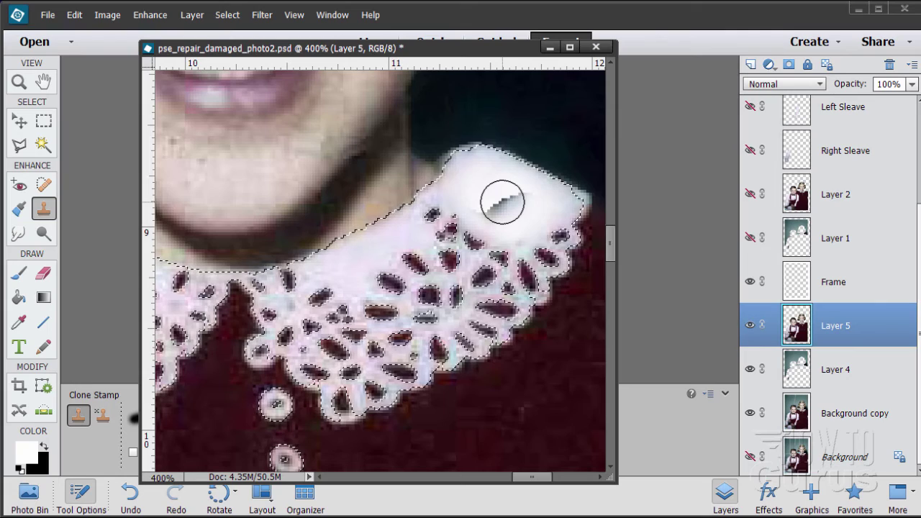
{"action": "key", "text": "bracketleft"}
{"action": "key", "text": "bracketleft"}
{"action": "key", "text": "bracketleft"}
{"action": "key", "text": "bracketleft"}
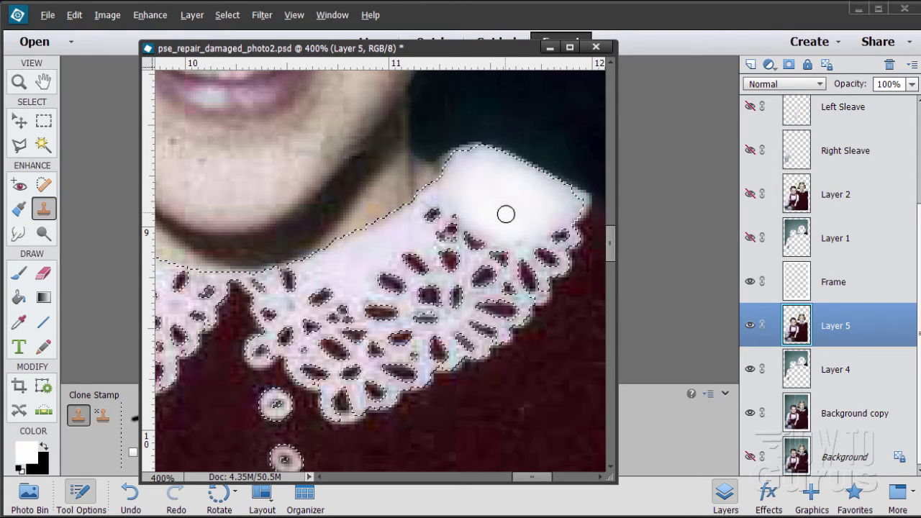
{"action": "left_click", "coordinate": [525, 253]}
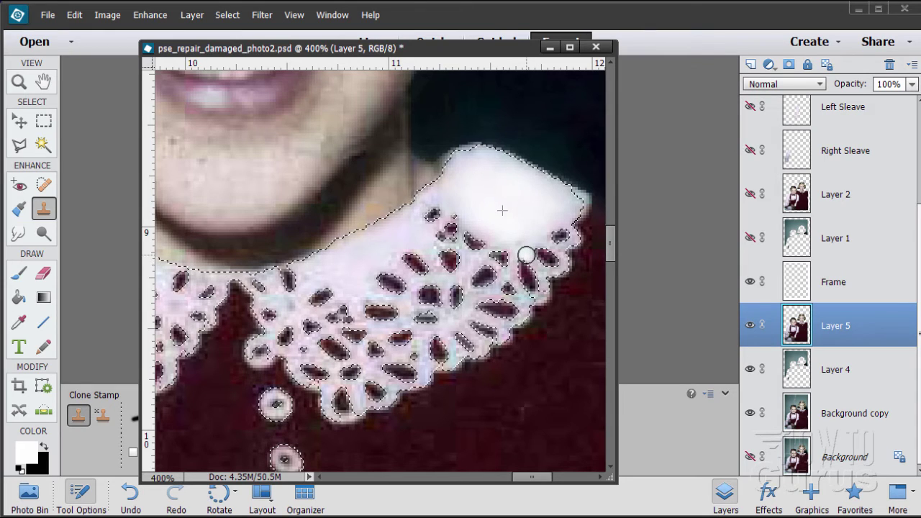
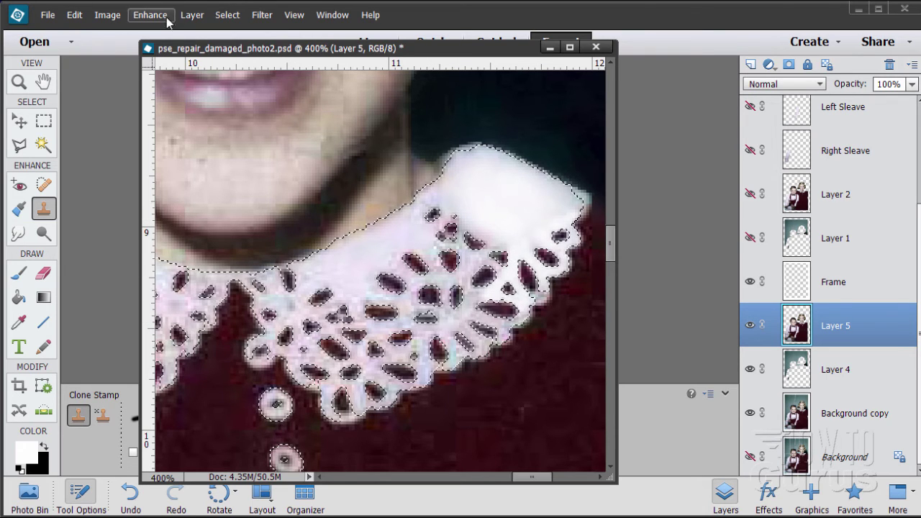
{"action": "left_click", "coordinate": [227, 15]}
{"action": "left_click", "coordinate": [233, 44]}
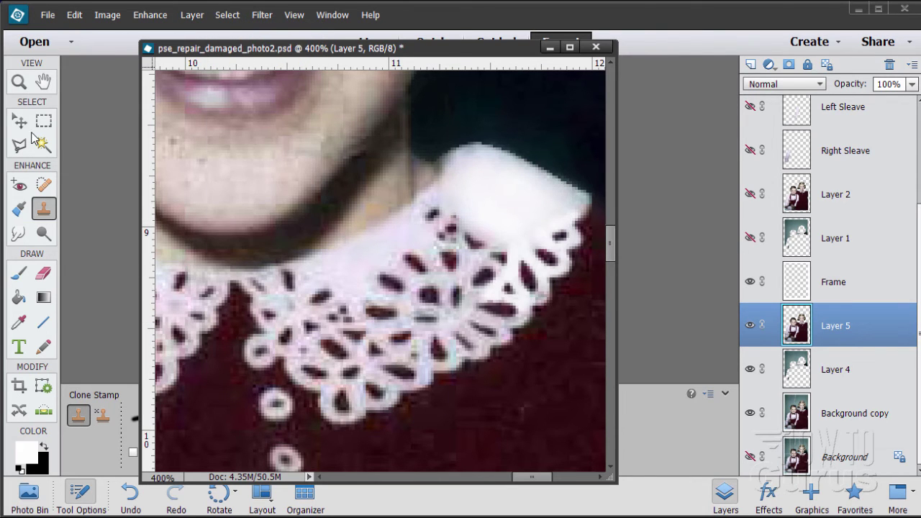
- Clone clean skin over the two white cracks running down the boy's forehead with the Clone Stamp
{"action": "left_click", "coordinate": [18, 82]}
{"action": "left_click", "coordinate": [293, 319], "text": "alt"}
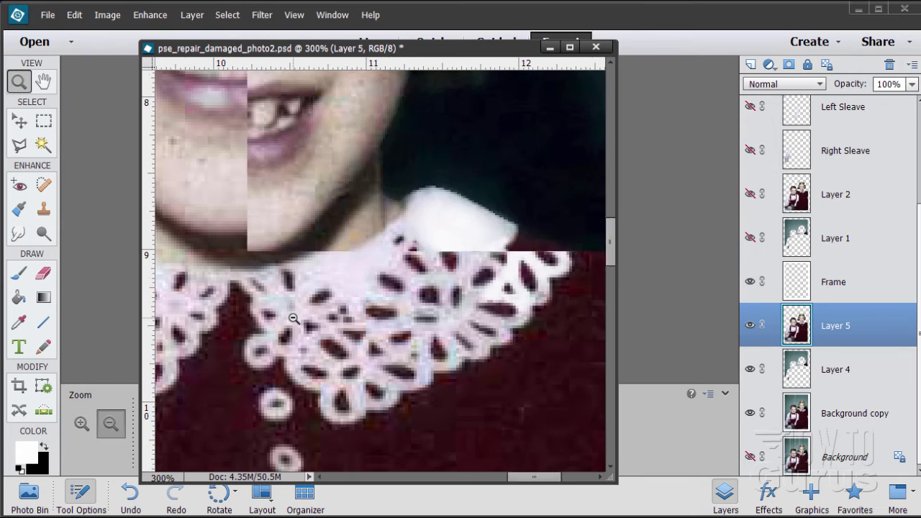
{"action": "left_click", "coordinate": [294, 319], "text": "alt"}
{"action": "left_click", "coordinate": [324, 345], "text": "alt"}
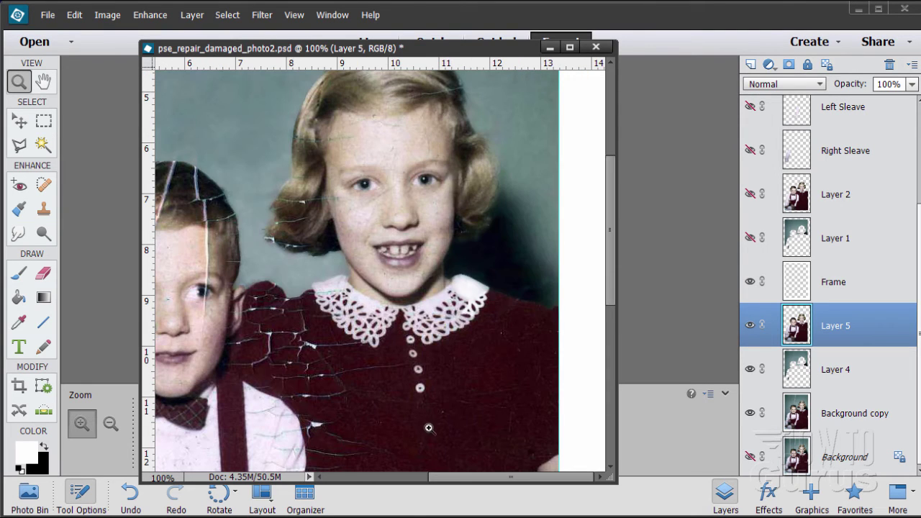
{"action": "left_click_drag", "start_coordinate": [449, 479], "coordinate": [382, 479]}
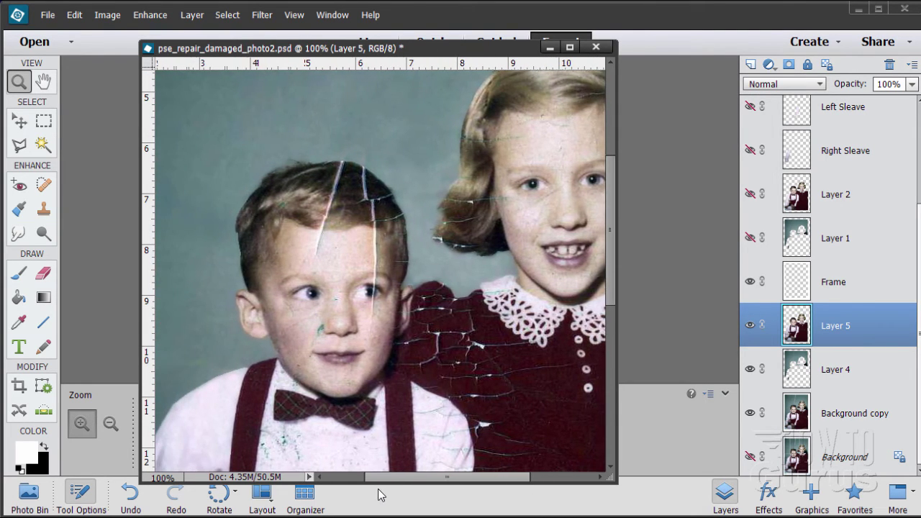
{"action": "left_click", "coordinate": [329, 314]}
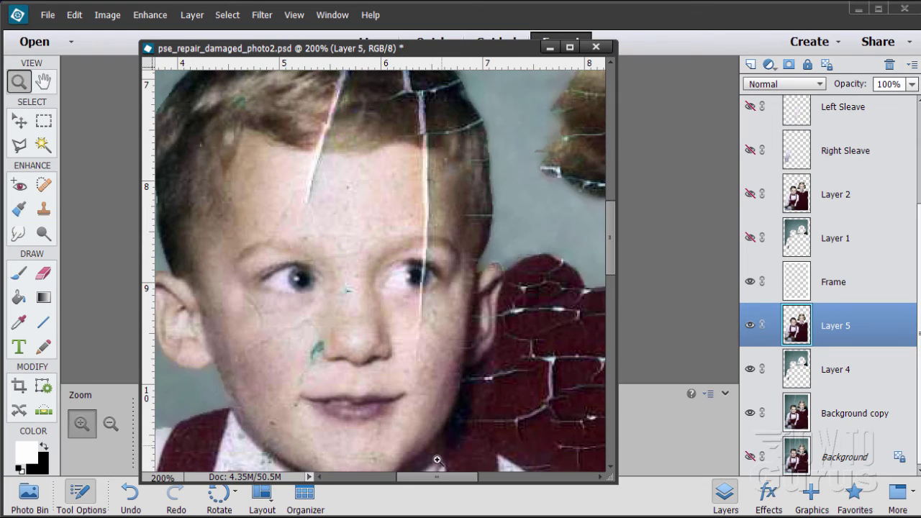
{"action": "left_click_drag", "start_coordinate": [376, 489], "coordinate": [376, 517]}
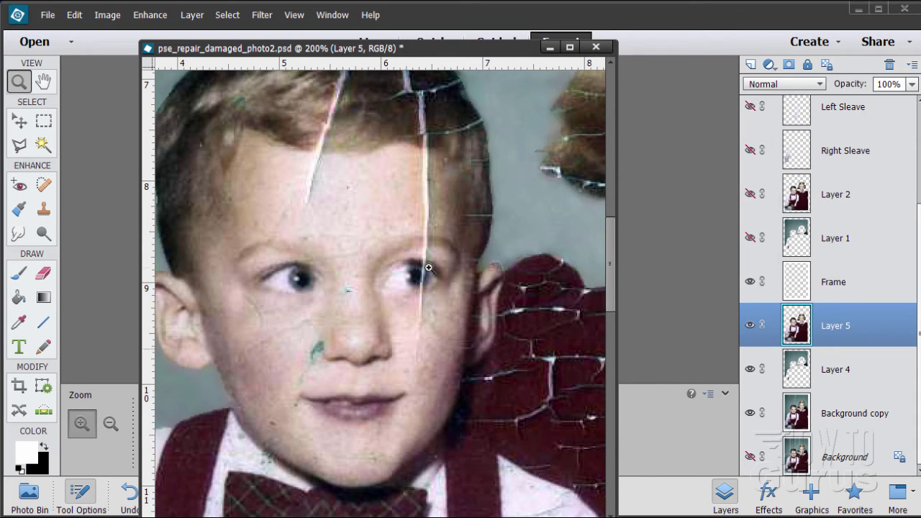
{"action": "left_click_drag", "start_coordinate": [612, 282], "coordinate": [609, 273]}
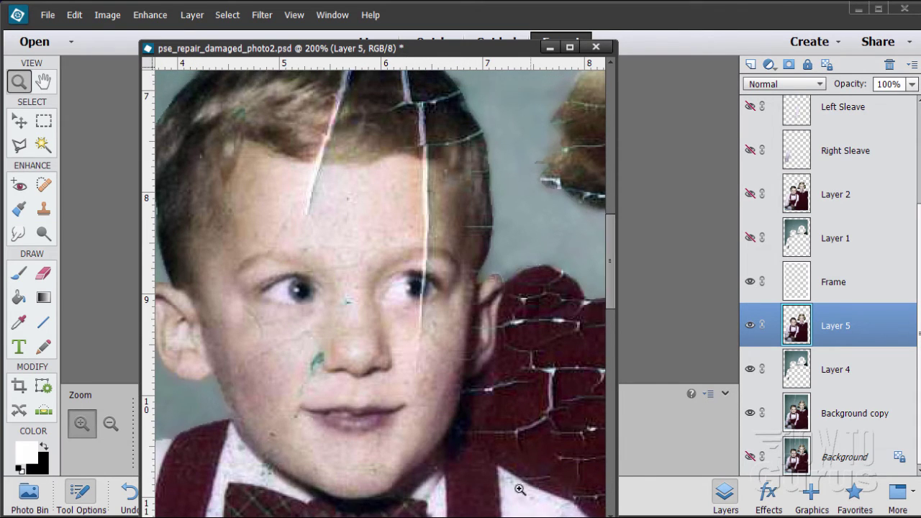
{"action": "scroll", "coordinate": [465, 253], "scroll_direction": "left", "scroll_amount": 3}
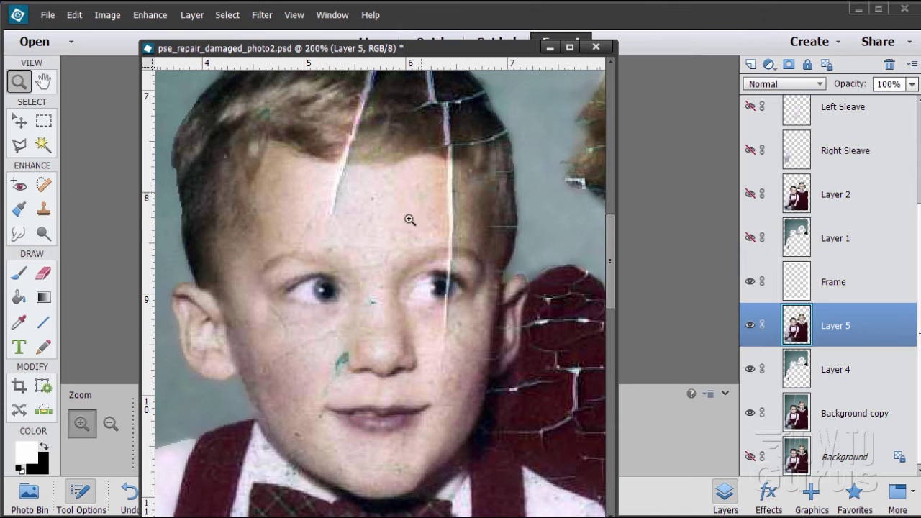
{"action": "left_click", "coordinate": [43, 208]}
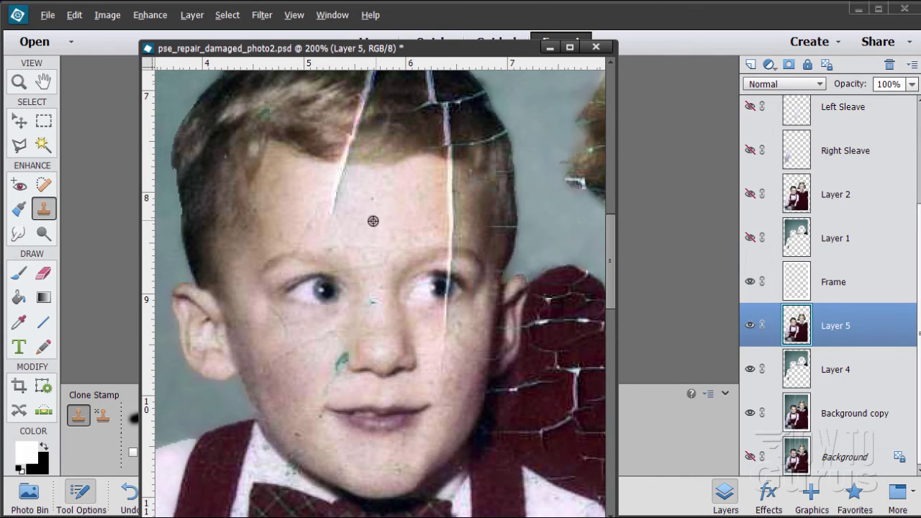
{"action": "left_click", "coordinate": [370, 221], "text": "alt"}
{"action": "left_click_drag", "start_coordinate": [335, 214], "coordinate": [337, 172]}
{"action": "left_click", "coordinate": [384, 220], "text": "alt"}
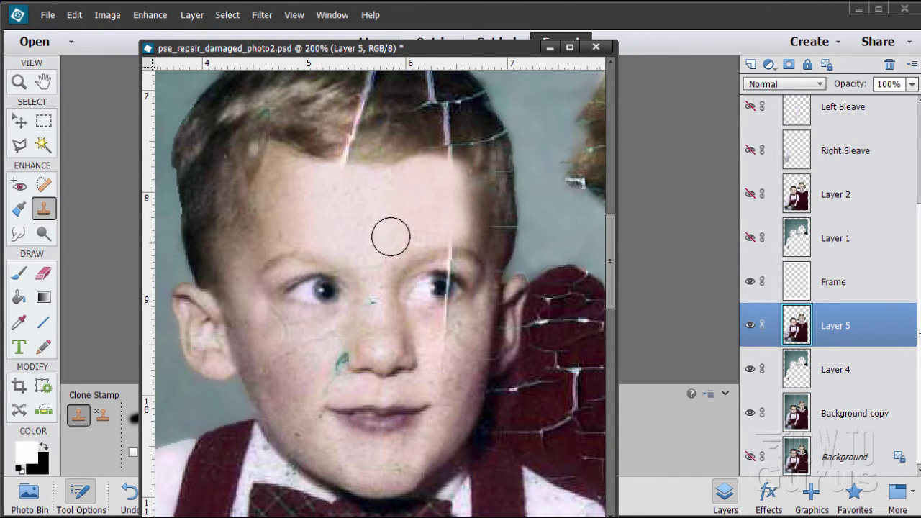
{"action": "left_click", "coordinate": [425, 174]}
- Clone neighbouring hair over the long slanted crack above the boy's forehead, undoing the last stroke along the hairline
{"action": "scroll", "coordinate": [384, 216], "scroll_direction": "up", "scroll_amount": 3}
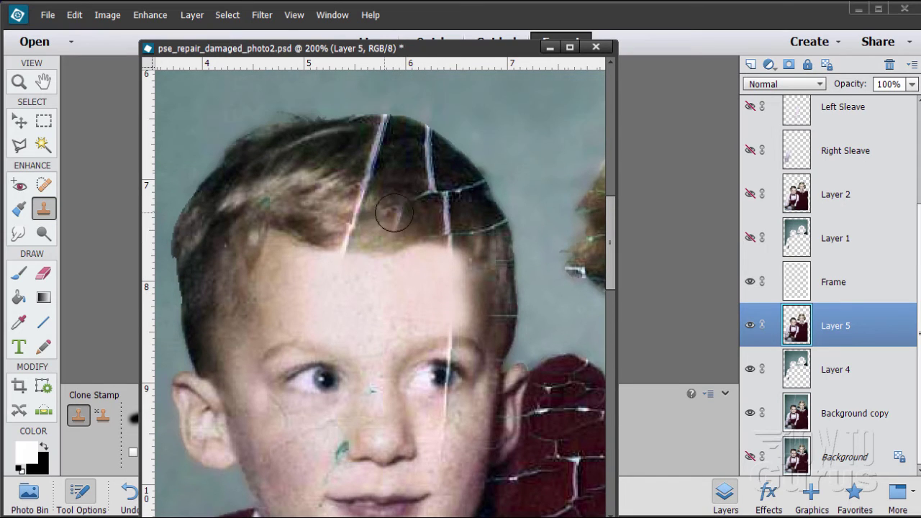
{"action": "left_click", "coordinate": [377, 220], "text": "alt"}
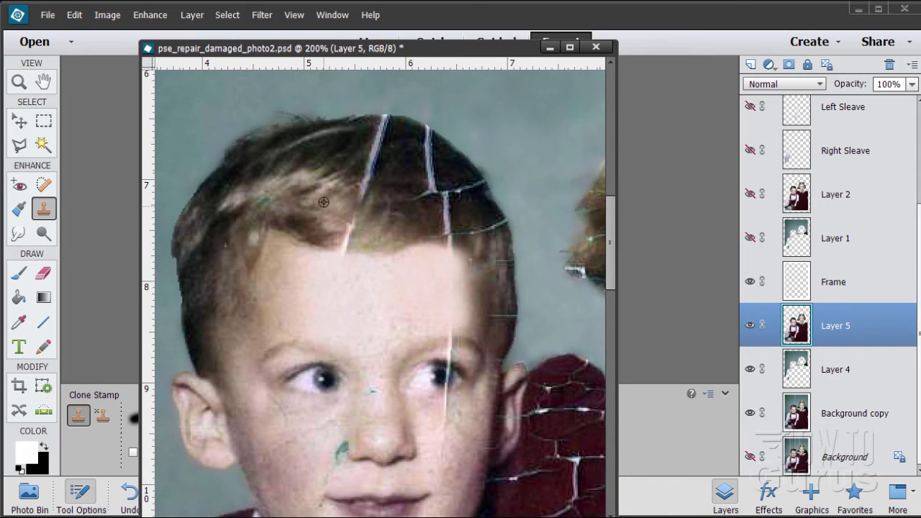
{"action": "left_click", "coordinate": [342, 175], "text": "alt"}
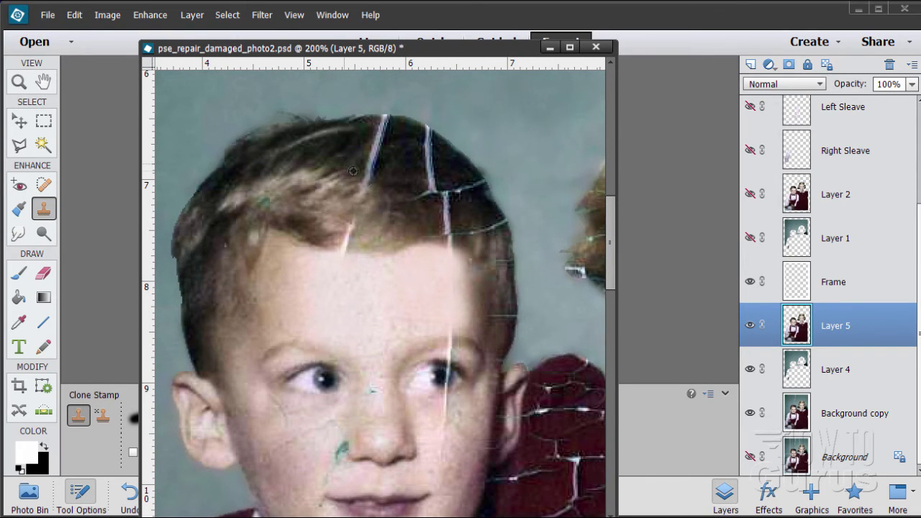
{"action": "mouse_move", "coordinate": [353, 170]}
{"action": "left_mouse_down"}
{"action": "mouse_move", "coordinate": [375, 159]}
{"action": "mouse_move", "coordinate": [354, 179]}
{"action": "mouse_move", "coordinate": [384, 119]}
{"action": "left_mouse_up"}
{"action": "left_click", "coordinate": [378, 226], "text": "alt"}
{"action": "mouse_move", "coordinate": [360, 229]}
{"action": "left_mouse_down"}
{"action": "mouse_move", "coordinate": [341, 236]}
{"action": "mouse_move", "coordinate": [365, 198]}
{"action": "mouse_move", "coordinate": [429, 180]}
{"action": "mouse_move", "coordinate": [415, 202]}
{"action": "left_mouse_up"}
{"action": "key", "text": "ctrl+z"}
- Clone dark hair over the vertical crack and the branching cracks on the darker side of the boy's hair
{"action": "left_click", "coordinate": [414, 202], "text": "alt"}
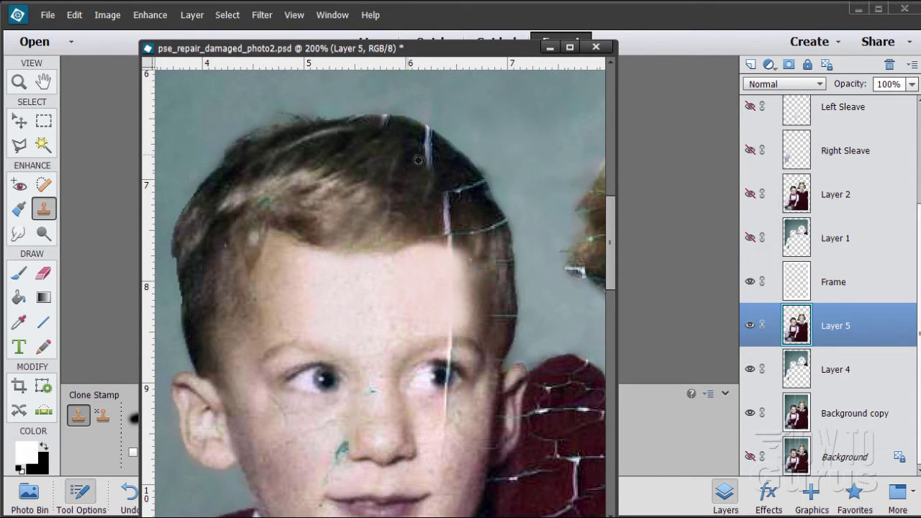
{"action": "left_click_drag", "start_coordinate": [425, 133], "coordinate": [422, 148]}
{"action": "left_click", "coordinate": [428, 193], "text": "alt"}
{"action": "left_click_drag", "start_coordinate": [447, 193], "coordinate": [449, 230]}
{"action": "mouse_move", "coordinate": [457, 192]}
{"action": "left_mouse_down"}
{"action": "mouse_move", "coordinate": [463, 221]}
{"action": "mouse_move", "coordinate": [487, 233]}
{"action": "left_mouse_up"}
{"action": "mouse_move", "coordinate": [333, 138]}
{"action": "left_mouse_down"}
{"action": "mouse_move", "coordinate": [304, 144]}
{"action": "mouse_move", "coordinate": [292, 161]}
{"action": "left_mouse_up"}
{"action": "left_click", "coordinate": [418, 164], "text": "alt"}
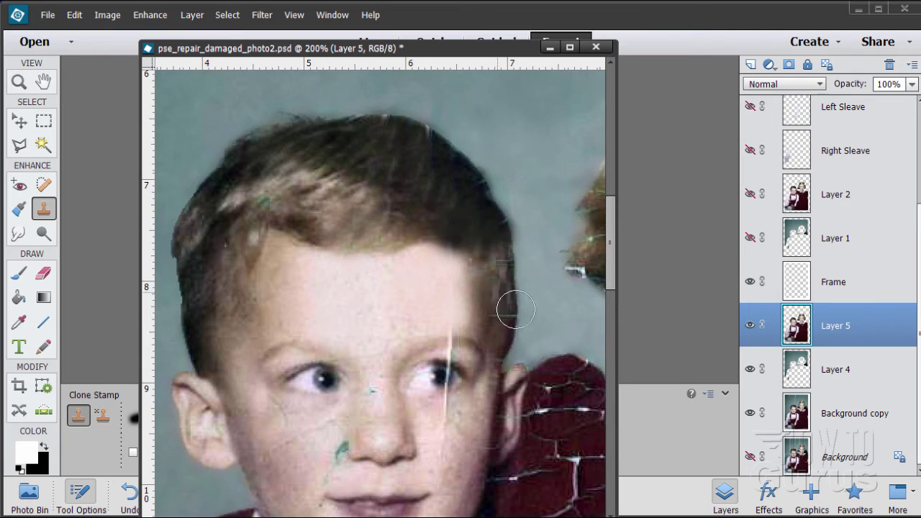
- Clone clean skin over the green spot beside the boy's nose and the fine cracks on that cheek, undoing the last stroke
{"action": "scroll", "coordinate": [442, 206], "scroll_direction": "down", "scroll_amount": 3}
{"action": "scroll", "coordinate": [442, 207], "scroll_direction": "down", "scroll_amount": 1}
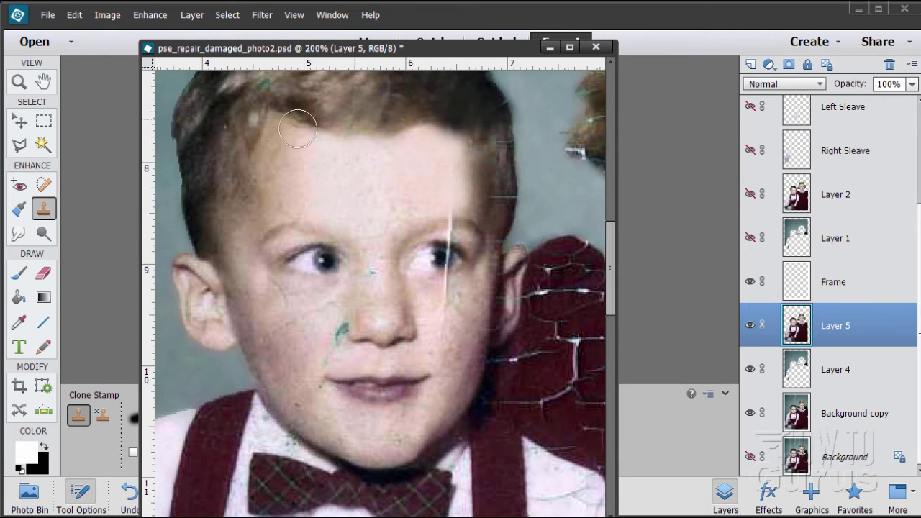
{"action": "mouse_move", "coordinate": [343, 341]}
{"action": "left_mouse_down"}
{"action": "mouse_move", "coordinate": [338, 324]}
{"action": "mouse_move", "coordinate": [341, 350]}
{"action": "mouse_move", "coordinate": [329, 353]}
{"action": "mouse_move", "coordinate": [300, 325]}
{"action": "mouse_move", "coordinate": [337, 347]}
{"action": "mouse_move", "coordinate": [317, 362]}
{"action": "mouse_move", "coordinate": [319, 329]}
{"action": "mouse_move", "coordinate": [302, 322]}
{"action": "mouse_move", "coordinate": [310, 323]}
{"action": "left_mouse_up"}
{"action": "left_click", "coordinate": [297, 336], "text": "alt"}
{"action": "left_click", "coordinate": [321, 344], "text": "alt"}
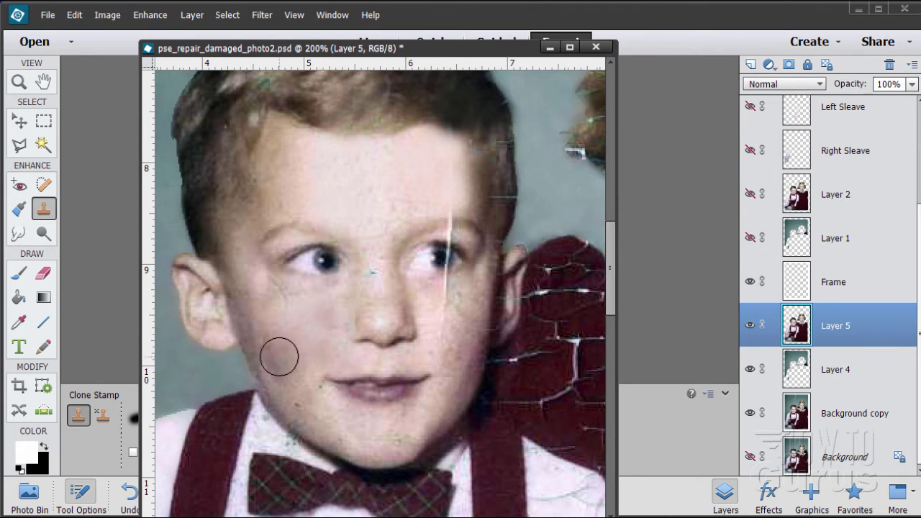
{"action": "left_click", "coordinate": [310, 335], "text": "alt"}
{"action": "left_click", "coordinate": [306, 326], "text": "alt"}
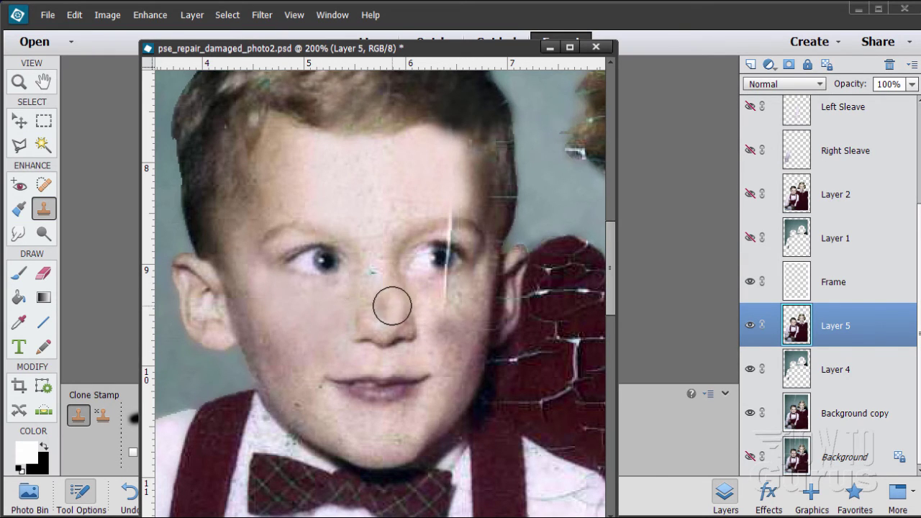
{"action": "key", "text": "ctrl+z"}
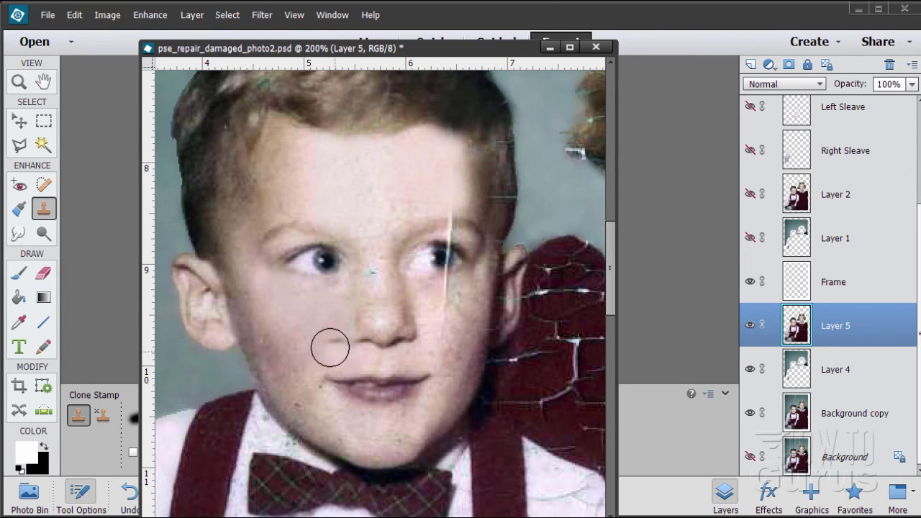
- Clone over the white crack above and below the boy's eye on the shadowed side, undoing the stray strokes
{"action": "left_click_drag", "start_coordinate": [468, 337], "coordinate": [486, 339]}
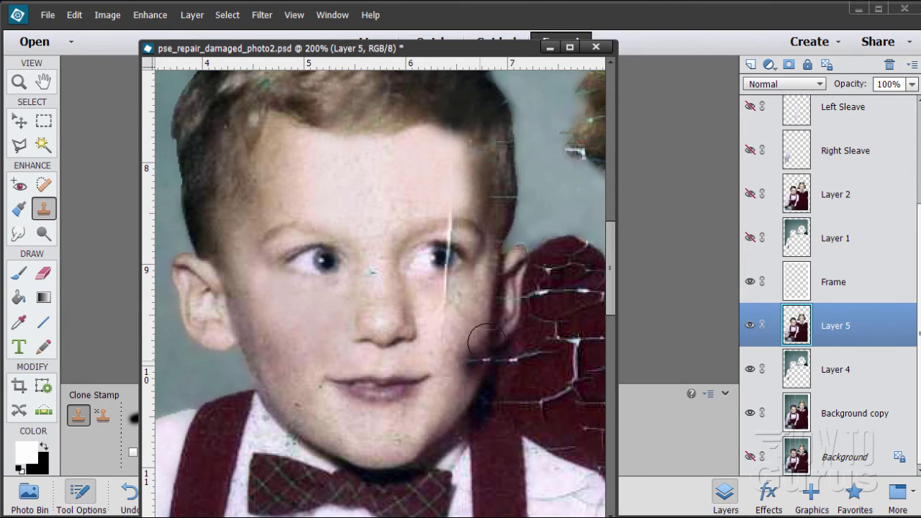
{"action": "key", "text": "ctrl+z"}
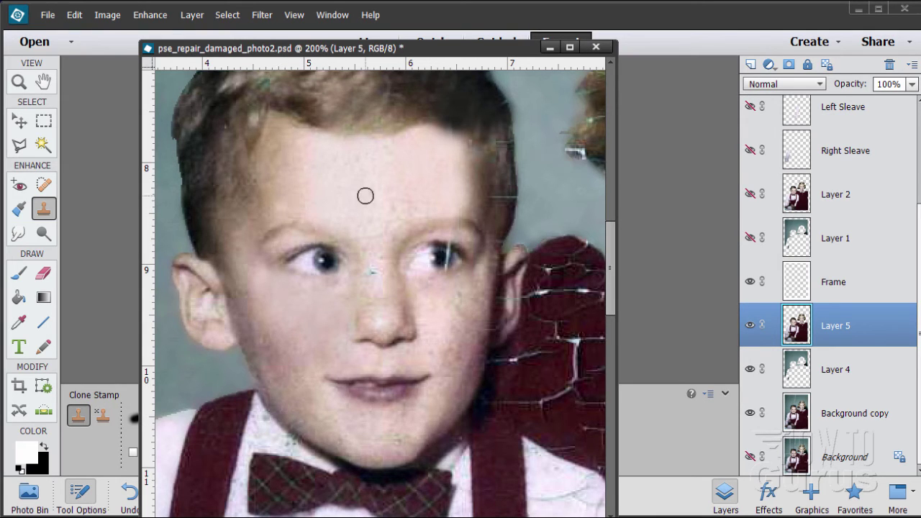
{"action": "left_click", "coordinate": [464, 170]}
{"action": "key", "text": "ctrl+z"}
- Outline the boy's forehead with a freehand Lasso selection, following the hairline, temples and the tops of both eyebrows
{"action": "left_click", "coordinate": [20, 147]}
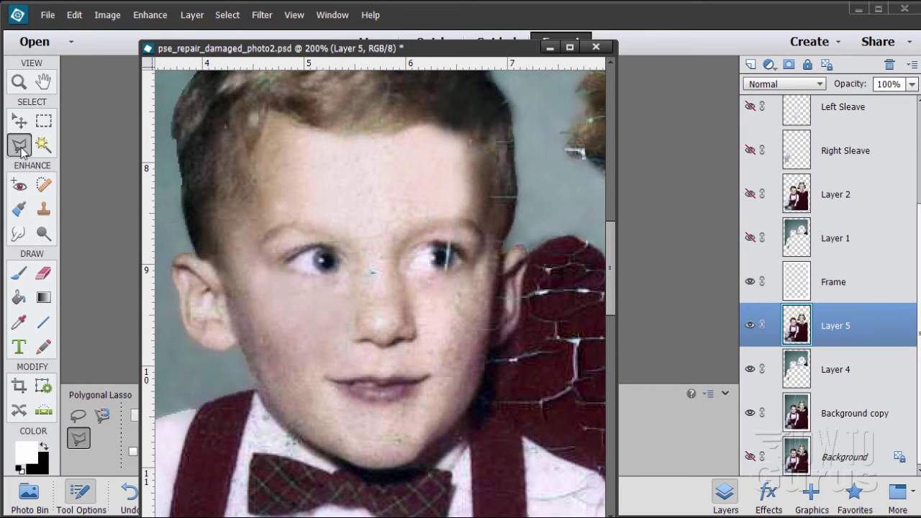
{"action": "left_click", "coordinate": [79, 415]}
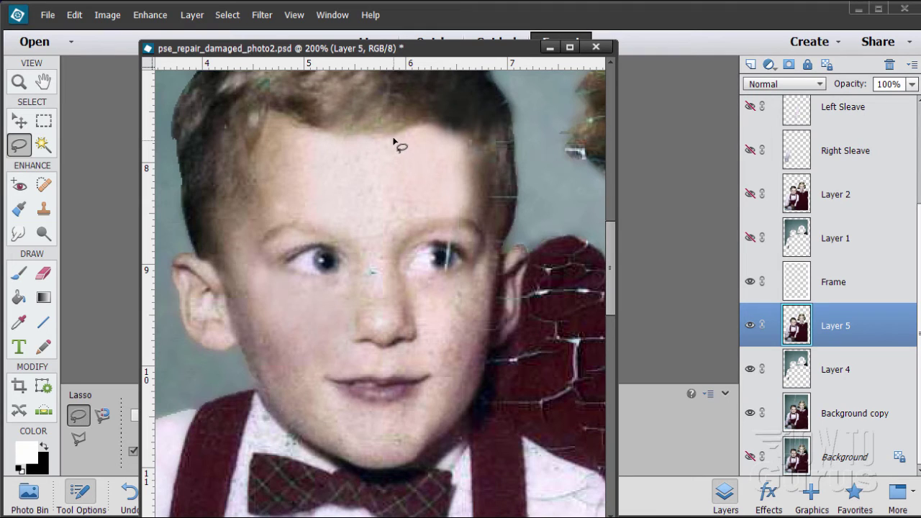
{"action": "left_click_drag", "start_coordinate": [392, 141], "coordinate": [301, 127]}
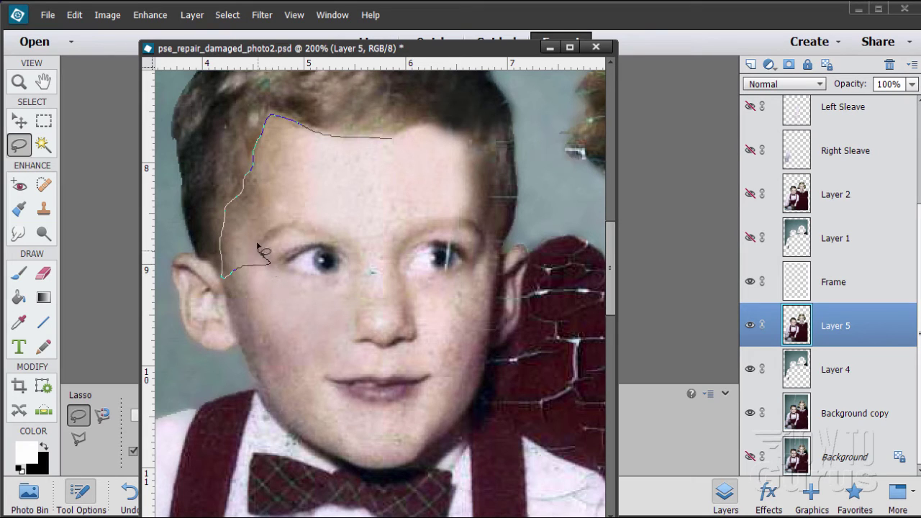
{"action": "left_click_drag", "start_coordinate": [297, 216], "coordinate": [324, 225]}
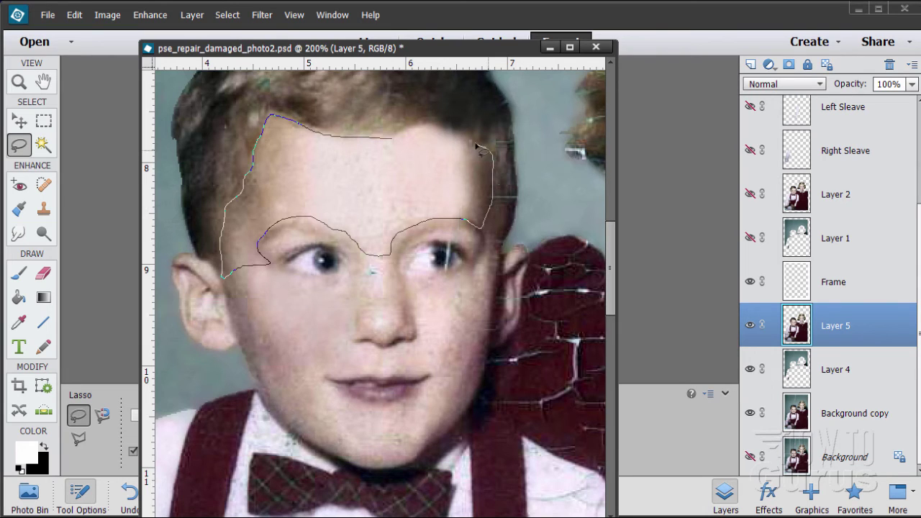
{"action": "left_click_drag", "start_coordinate": [452, 128], "coordinate": [414, 127]}
{"action": "left_click_drag", "start_coordinate": [368, 146], "coordinate": [370, 147]}
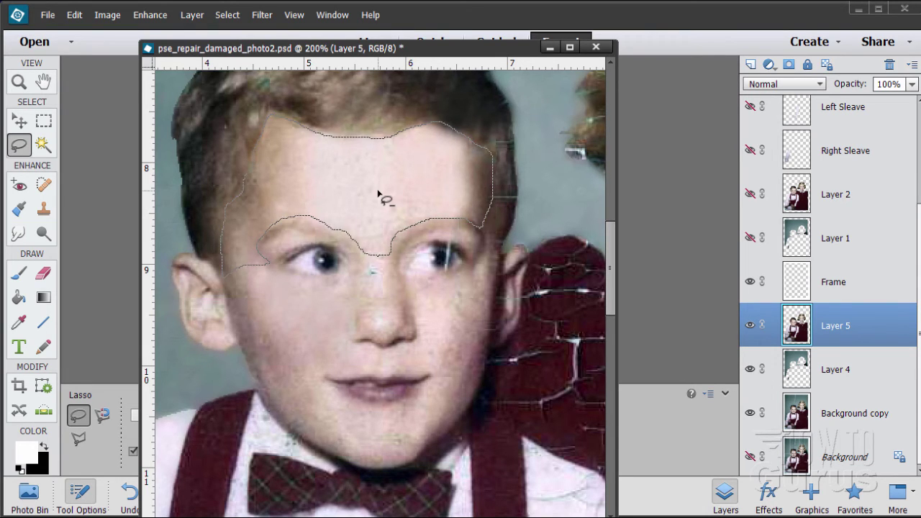
- Apply the Dust & Scratches noise filter to the selected forehead, and clear the selection
{"action": "left_click", "coordinate": [262, 15]}
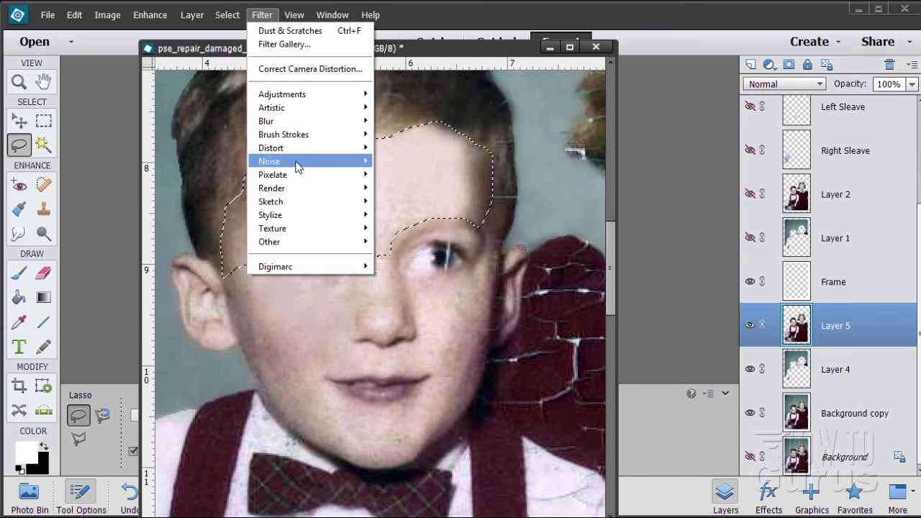
{"action": "mouse_move", "coordinate": [298, 165]}
{"action": "left_click", "coordinate": [407, 189]}
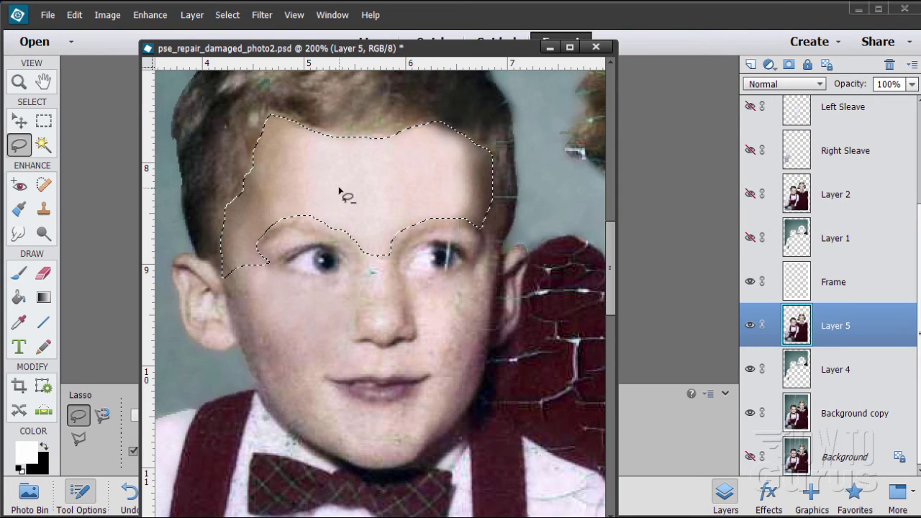
{"action": "left_click", "coordinate": [227, 14]}
{"action": "left_click", "coordinate": [228, 45]}
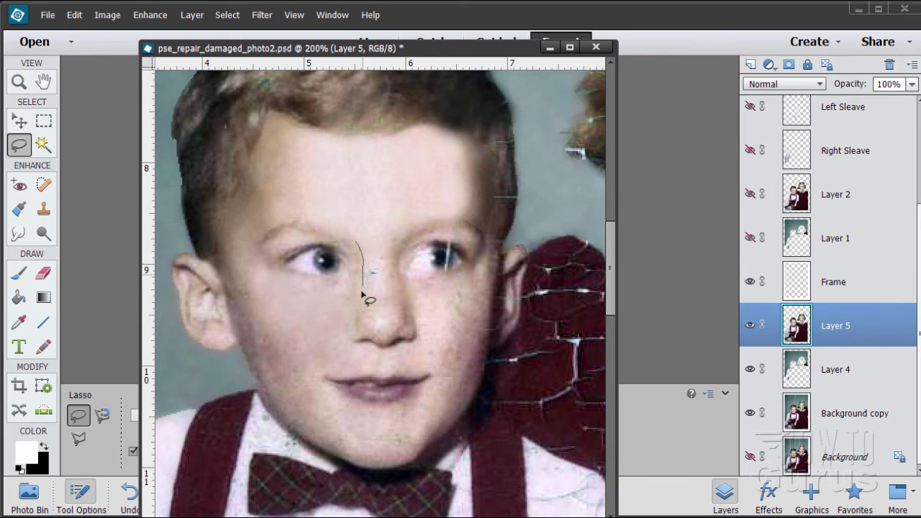
- Lasso the boy's nose from the bridge to the tip, reapply the Dust & Scratches filter, and deselect
{"action": "left_click_drag", "start_coordinate": [374, 332], "coordinate": [397, 332]}
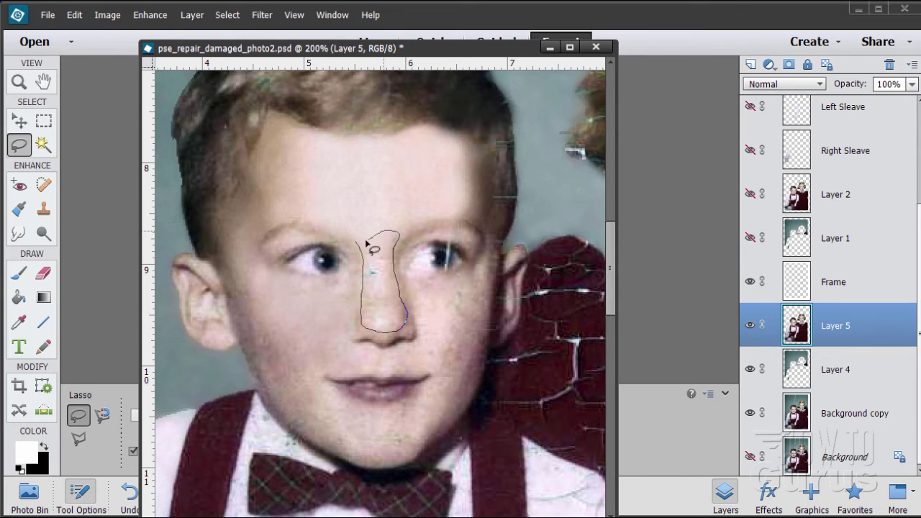
{"action": "left_click_drag", "start_coordinate": [356, 244], "coordinate": [358, 242]}
{"action": "left_click", "coordinate": [261, 14]}
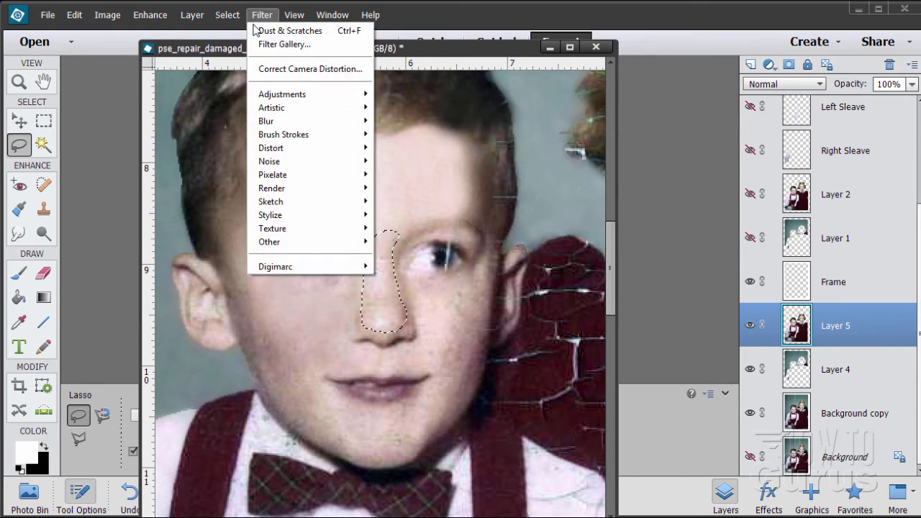
{"action": "left_click", "coordinate": [259, 31]}
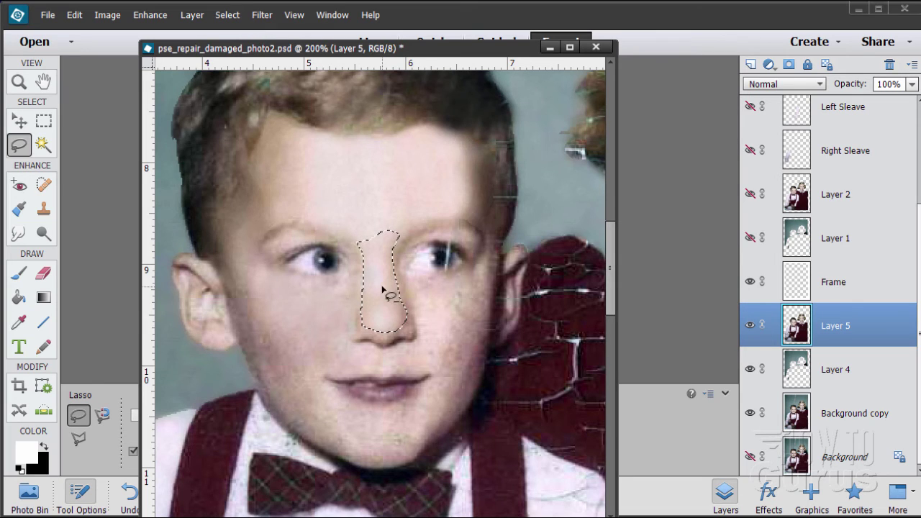
{"action": "left_click", "coordinate": [228, 15]}
{"action": "left_click", "coordinate": [242, 41]}
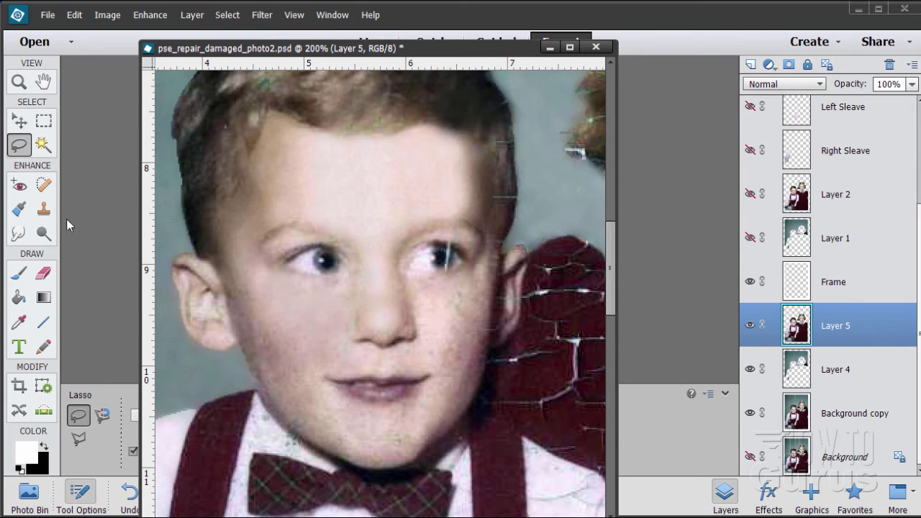
- Smudge away the greenish line and blotches along the side and bridge of the boy's nose
{"action": "left_click", "coordinate": [43, 211]}
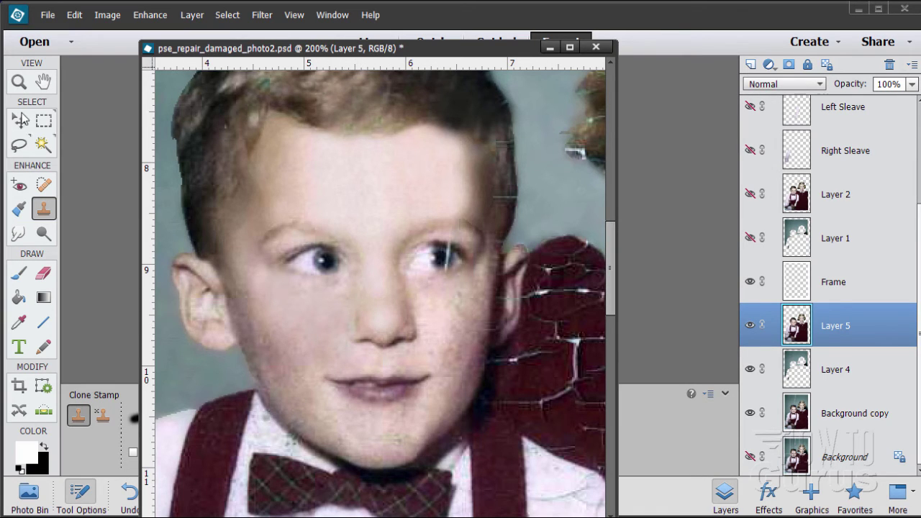
{"action": "left_click", "coordinate": [20, 82]}
{"action": "left_click", "coordinate": [353, 302]}
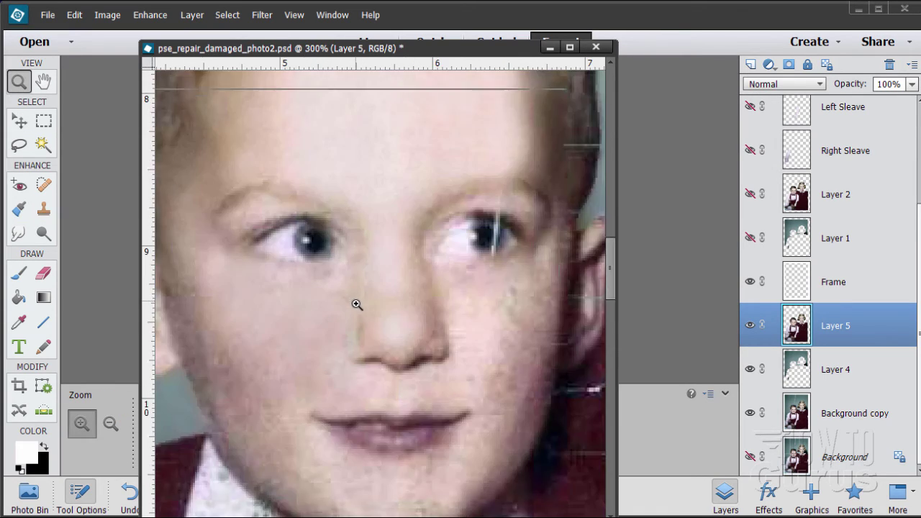
{"action": "left_click", "coordinate": [355, 304]}
{"action": "left_click", "coordinate": [363, 310]}
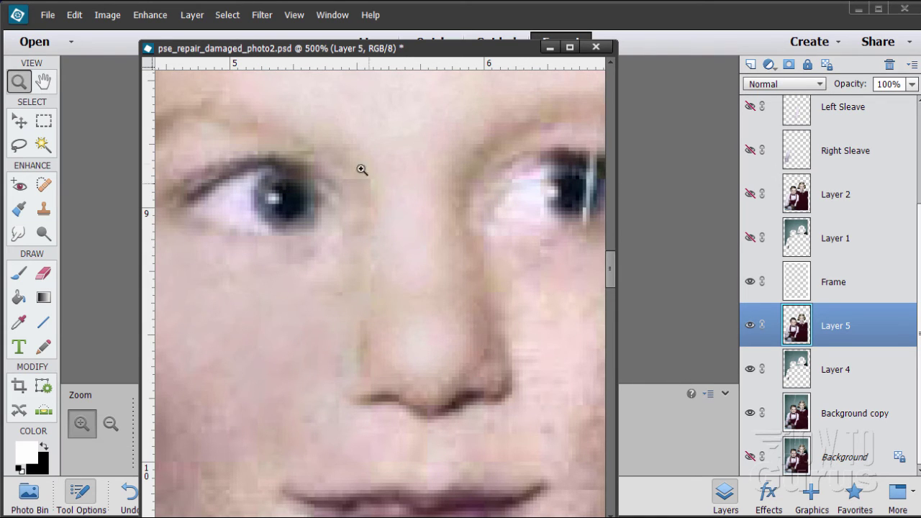
{"action": "left_click", "coordinate": [19, 233]}
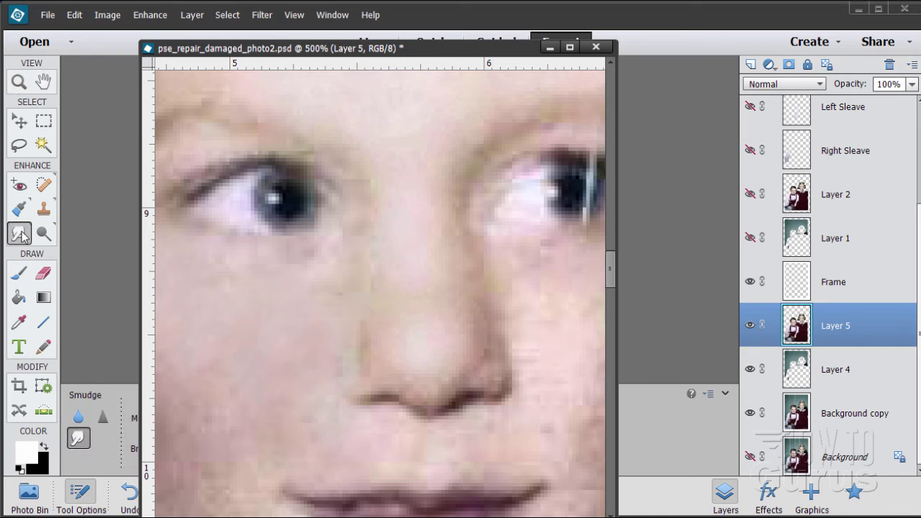
{"action": "mouse_move", "coordinate": [371, 286]}
{"action": "left_mouse_down"}
{"action": "mouse_move", "coordinate": [382, 263]}
{"action": "mouse_move", "coordinate": [371, 259]}
{"action": "mouse_move", "coordinate": [381, 202]}
{"action": "mouse_move", "coordinate": [368, 183]}
{"action": "mouse_move", "coordinate": [388, 207]}
{"action": "mouse_move", "coordinate": [369, 177]}
{"action": "mouse_move", "coordinate": [377, 262]}
{"action": "mouse_move", "coordinate": [361, 328]}
{"action": "mouse_move", "coordinate": [361, 369]}
{"action": "mouse_move", "coordinate": [371, 369]}
{"action": "mouse_move", "coordinate": [363, 371]}
{"action": "mouse_move", "coordinate": [344, 346]}
{"action": "mouse_move", "coordinate": [386, 343]}
{"action": "mouse_move", "coordinate": [434, 308]}
{"action": "mouse_move", "coordinate": [387, 165]}
{"action": "mouse_move", "coordinate": [397, 132]}
{"action": "mouse_move", "coordinate": [423, 131]}
{"action": "left_mouse_up"}
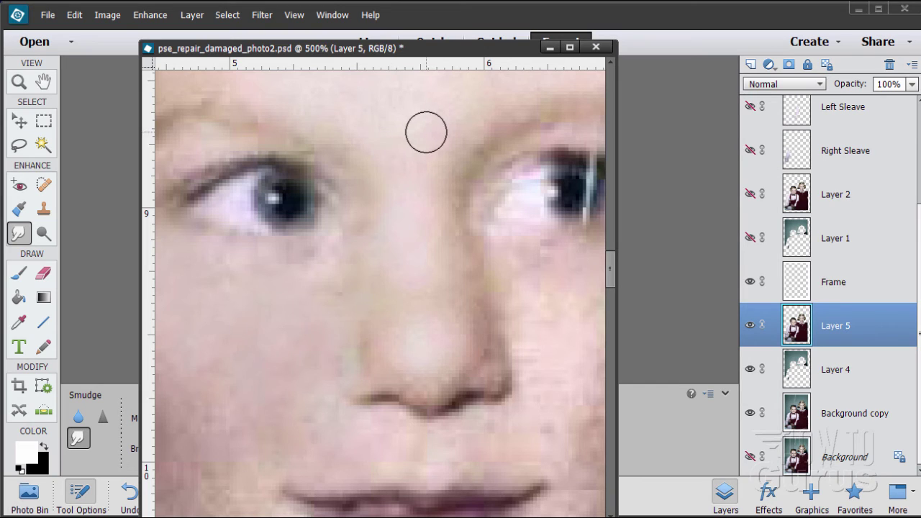
- Smudge the greenish lines and blotches inside and along the rim of the boy's fully lit ear
{"action": "left_click", "coordinate": [21, 82]}
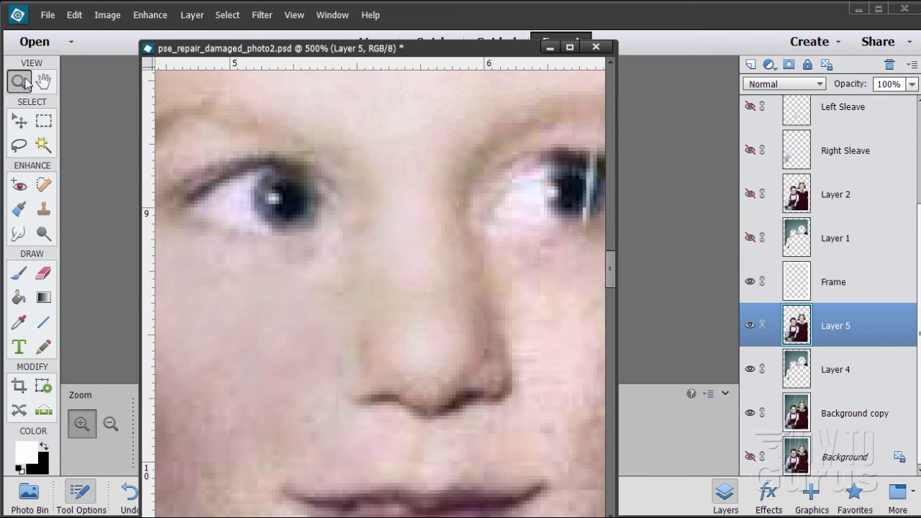
{"action": "left_click", "coordinate": [390, 309], "text": "alt"}
{"action": "left_click", "coordinate": [442, 269], "text": "alt"}
{"action": "left_click", "coordinate": [442, 271], "text": "alt"}
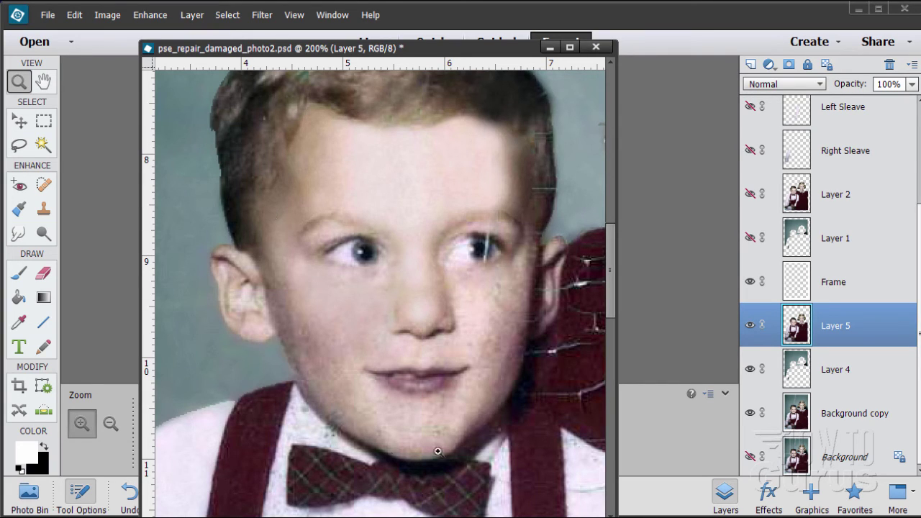
{"action": "left_click", "coordinate": [232, 306]}
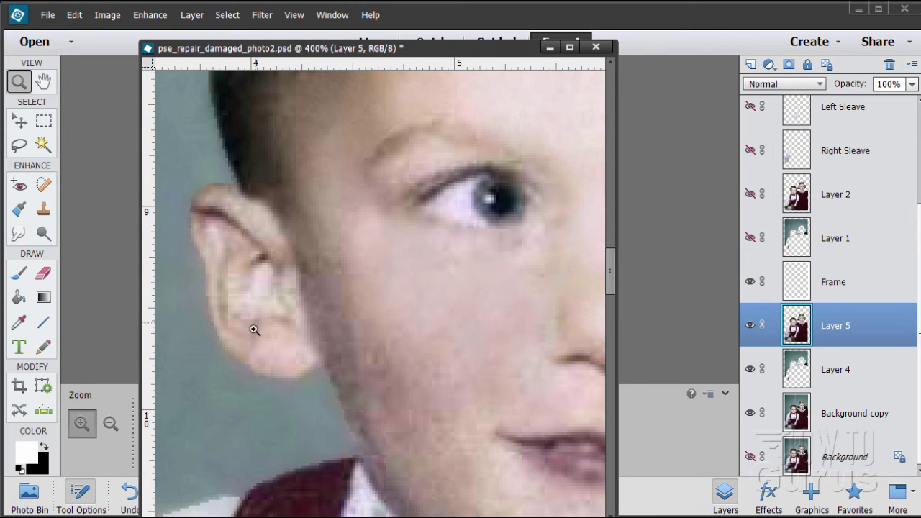
{"action": "left_click", "coordinate": [20, 233]}
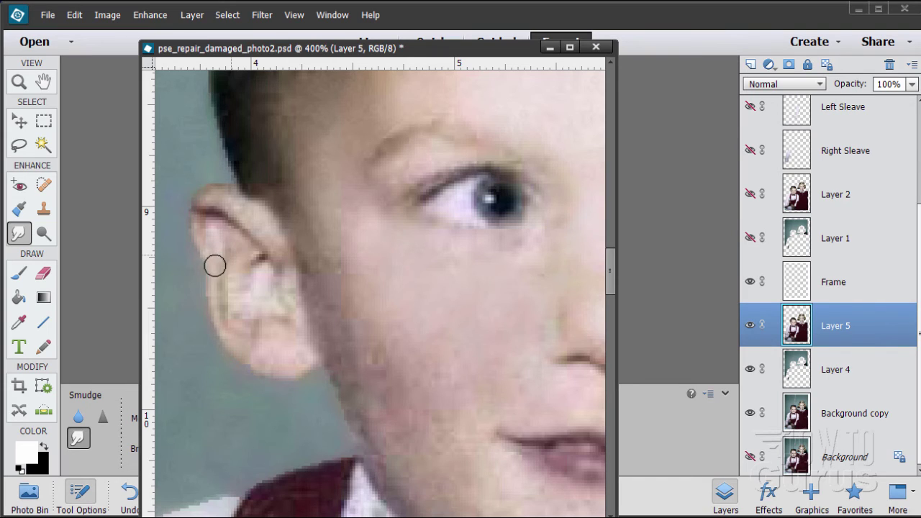
{"action": "mouse_move", "coordinate": [235, 210]}
{"action": "left_mouse_down"}
{"action": "mouse_move", "coordinate": [277, 247]}
{"action": "mouse_move", "coordinate": [236, 208]}
{"action": "mouse_move", "coordinate": [205, 203]}
{"action": "mouse_move", "coordinate": [229, 193]}
{"action": "mouse_move", "coordinate": [203, 197]}
{"action": "mouse_move", "coordinate": [235, 211]}
{"action": "mouse_move", "coordinate": [213, 233]}
{"action": "mouse_move", "coordinate": [200, 207]}
{"action": "mouse_move", "coordinate": [195, 242]}
{"action": "mouse_move", "coordinate": [206, 231]}
{"action": "mouse_move", "coordinate": [241, 240]}
{"action": "mouse_move", "coordinate": [236, 233]}
{"action": "mouse_move", "coordinate": [249, 254]}
{"action": "mouse_move", "coordinate": [236, 255]}
{"action": "mouse_move", "coordinate": [223, 272]}
{"action": "mouse_move", "coordinate": [212, 249]}
{"action": "mouse_move", "coordinate": [211, 307]}
{"action": "mouse_move", "coordinate": [223, 273]}
{"action": "mouse_move", "coordinate": [227, 306]}
{"action": "mouse_move", "coordinate": [236, 276]}
{"action": "mouse_move", "coordinate": [243, 305]}
{"action": "mouse_move", "coordinate": [226, 302]}
{"action": "mouse_move", "coordinate": [254, 327]}
{"action": "mouse_move", "coordinate": [215, 314]}
{"action": "mouse_move", "coordinate": [225, 337]}
{"action": "mouse_move", "coordinate": [271, 376]}
{"action": "mouse_move", "coordinate": [249, 363]}
{"action": "mouse_move", "coordinate": [284, 365]}
{"action": "mouse_move", "coordinate": [254, 350]}
{"action": "mouse_move", "coordinate": [297, 358]}
{"action": "mouse_move", "coordinate": [285, 356]}
{"action": "mouse_move", "coordinate": [297, 329]}
{"action": "mouse_move", "coordinate": [248, 330]}
{"action": "mouse_move", "coordinate": [277, 316]}
{"action": "mouse_move", "coordinate": [254, 300]}
{"action": "mouse_move", "coordinate": [271, 284]}
{"action": "mouse_move", "coordinate": [255, 289]}
{"action": "mouse_move", "coordinate": [255, 280]}
{"action": "mouse_move", "coordinate": [241, 300]}
{"action": "mouse_move", "coordinate": [267, 305]}
{"action": "mouse_move", "coordinate": [247, 309]}
{"action": "mouse_move", "coordinate": [259, 281]}
{"action": "mouse_move", "coordinate": [274, 290]}
{"action": "mouse_move", "coordinate": [285, 280]}
{"action": "mouse_move", "coordinate": [283, 298]}
{"action": "mouse_move", "coordinate": [298, 310]}
{"action": "mouse_move", "coordinate": [263, 273]}
{"action": "mouse_move", "coordinate": [274, 306]}
{"action": "left_mouse_up"}
{"action": "mouse_move", "coordinate": [268, 264]}
{"action": "left_mouse_down"}
{"action": "mouse_move", "coordinate": [300, 294]}
{"action": "mouse_move", "coordinate": [292, 249]}
{"action": "mouse_move", "coordinate": [268, 210]}
{"action": "mouse_move", "coordinate": [300, 263]}
{"action": "left_mouse_up"}
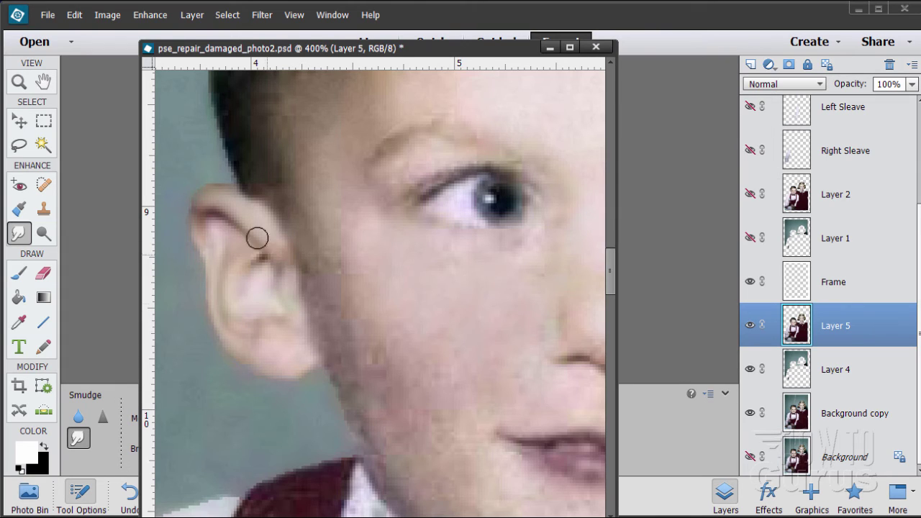
{"action": "mouse_move", "coordinate": [206, 196]}
{"action": "left_mouse_down"}
{"action": "mouse_move", "coordinate": [192, 219]}
{"action": "mouse_move", "coordinate": [209, 217]}
{"action": "mouse_move", "coordinate": [215, 192]}
{"action": "left_mouse_up"}
- Clone clean tones over the blotches in the white of the boy's cracked eye, using a smaller Clone Stamp brush
{"action": "mouse_move", "coordinate": [510, 315]}
{"action": "left_mouse_down"}
{"action": "mouse_move", "coordinate": [391, 302]}
{"action": "mouse_move", "coordinate": [403, 255]}
{"action": "mouse_move", "coordinate": [482, 312]}
{"action": "mouse_move", "coordinate": [420, 374]}
{"action": "mouse_move", "coordinate": [438, 395]}
{"action": "mouse_move", "coordinate": [440, 417]}
{"action": "left_mouse_up"}
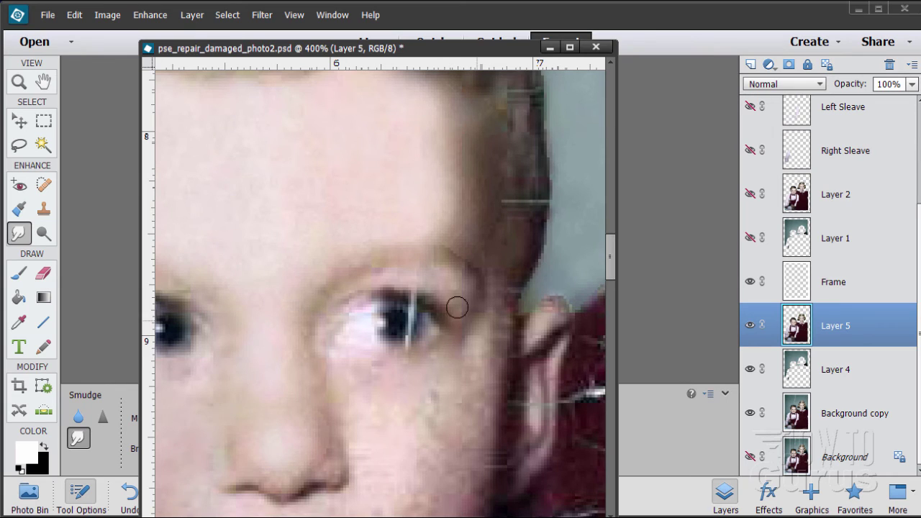
{"action": "left_click", "coordinate": [18, 82]}
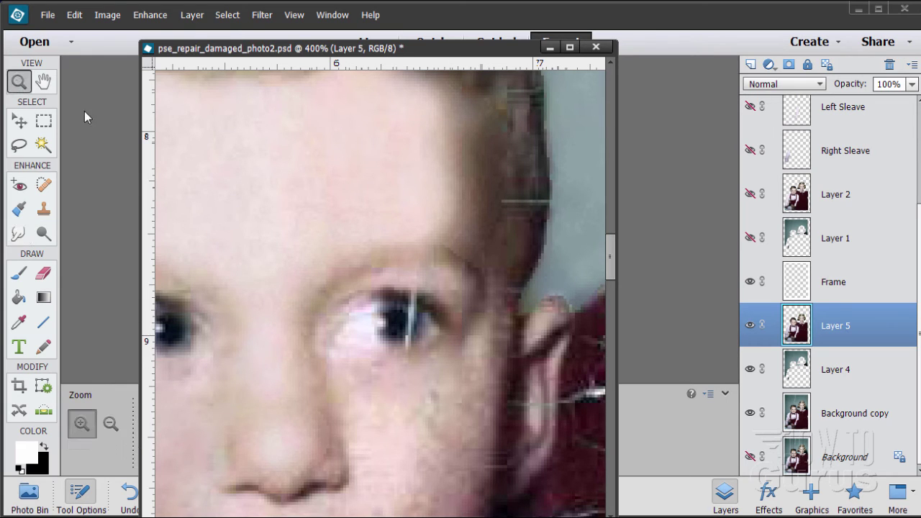
{"action": "left_click", "coordinate": [400, 333]}
{"action": "left_click", "coordinate": [410, 353]}
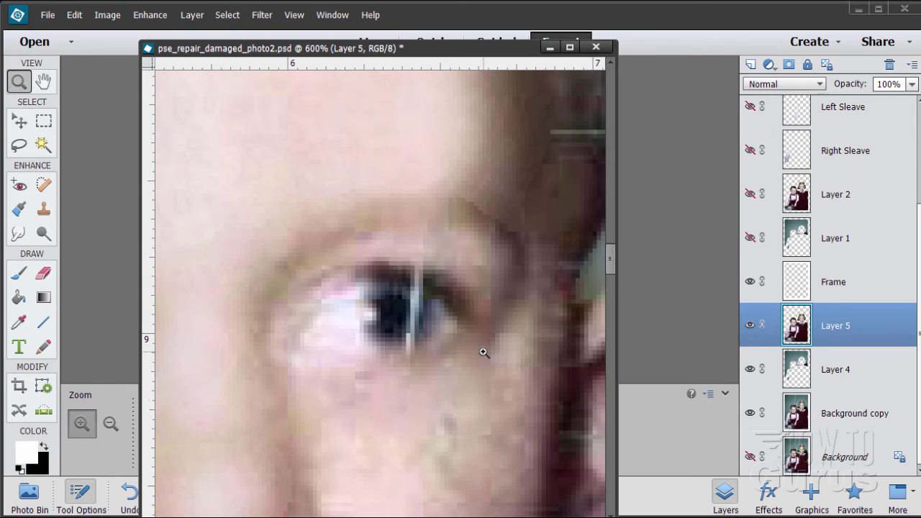
{"action": "left_click", "coordinate": [463, 347]}
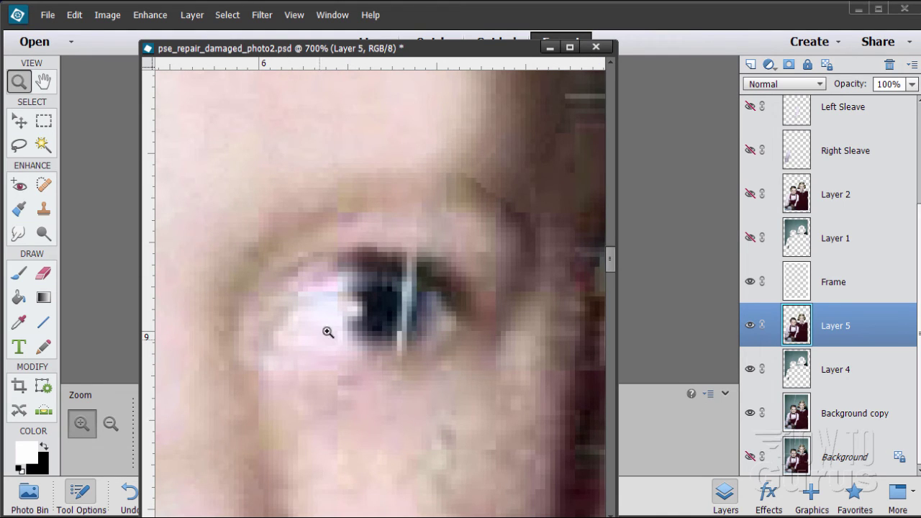
{"action": "left_click", "coordinate": [43, 209]}
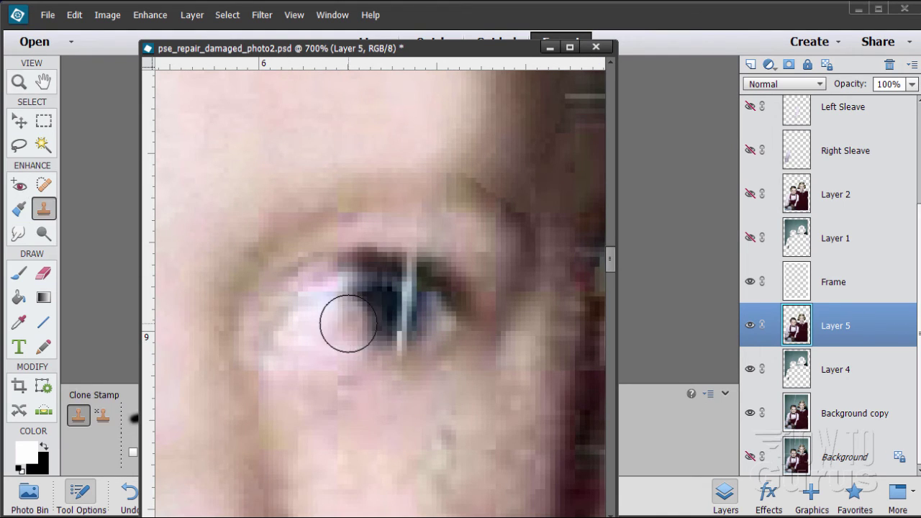
{"action": "key", "text": "bracketleft"}
{"action": "key", "text": "bracketleft"}
{"action": "key", "text": "bracketleft"}
{"action": "key", "text": "bracketleft"}
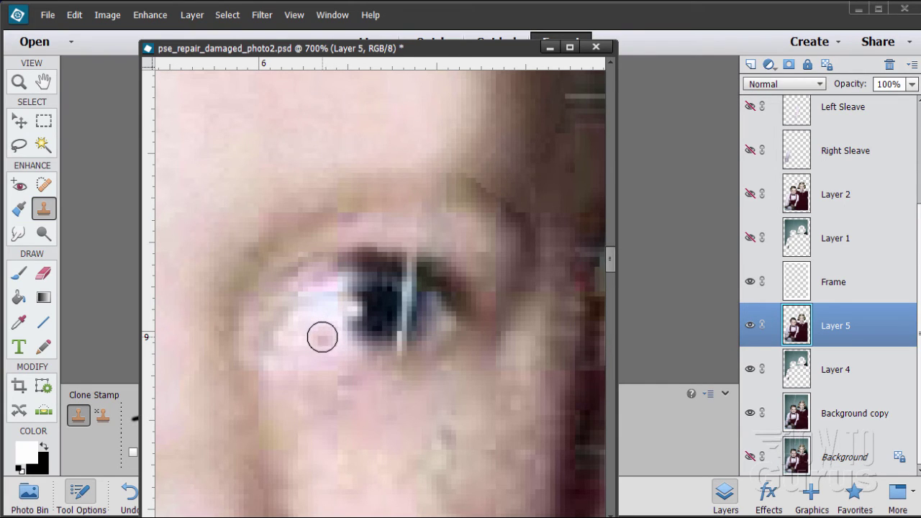
{"action": "left_click", "coordinate": [327, 366], "text": "alt"}
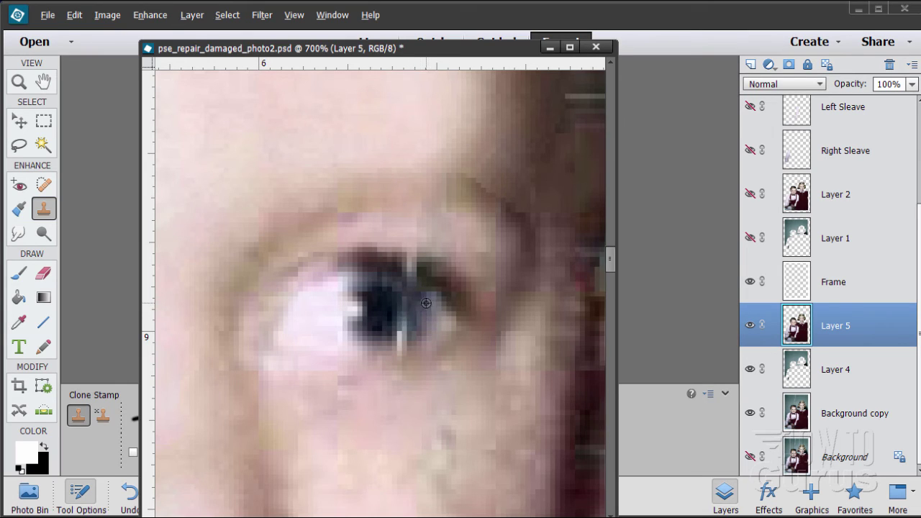
- Clone iris and eyelash tones over the white crack running through the iris and upper lashes of the boy's eye
{"action": "left_click", "coordinate": [406, 318]}
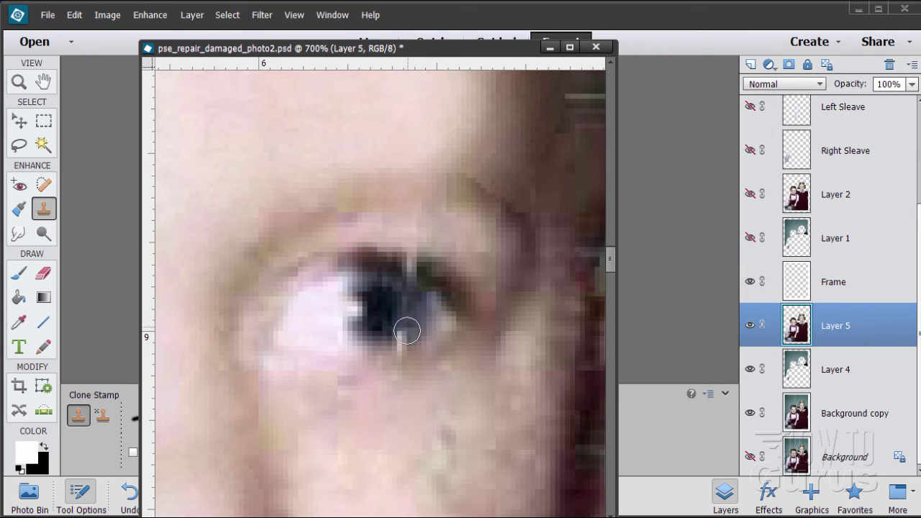
{"action": "left_click", "coordinate": [399, 335]}
{"action": "left_click_drag", "start_coordinate": [399, 335], "coordinate": [405, 339]}
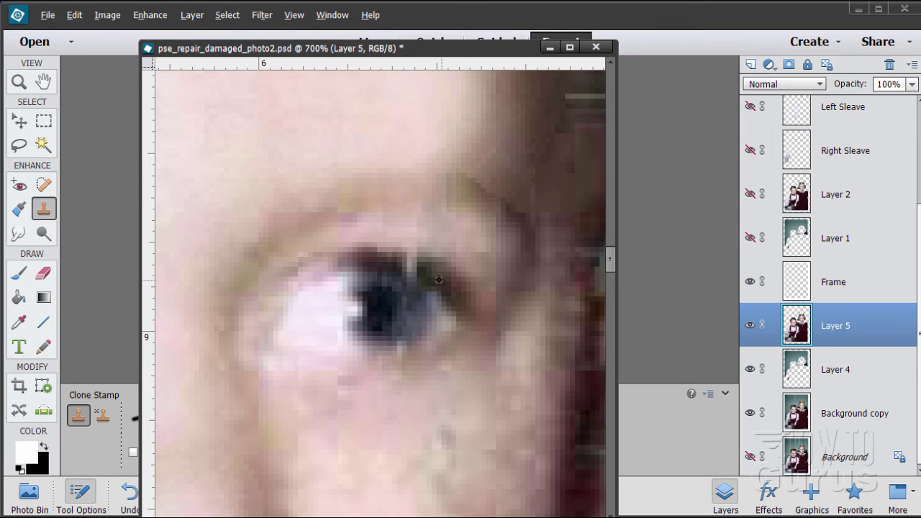
{"action": "mouse_move", "coordinate": [412, 270]}
{"action": "left_mouse_down"}
{"action": "mouse_move", "coordinate": [430, 283]}
{"action": "mouse_move", "coordinate": [409, 261]}
{"action": "mouse_move", "coordinate": [445, 292]}
{"action": "mouse_move", "coordinate": [418, 322]}
{"action": "left_mouse_up"}
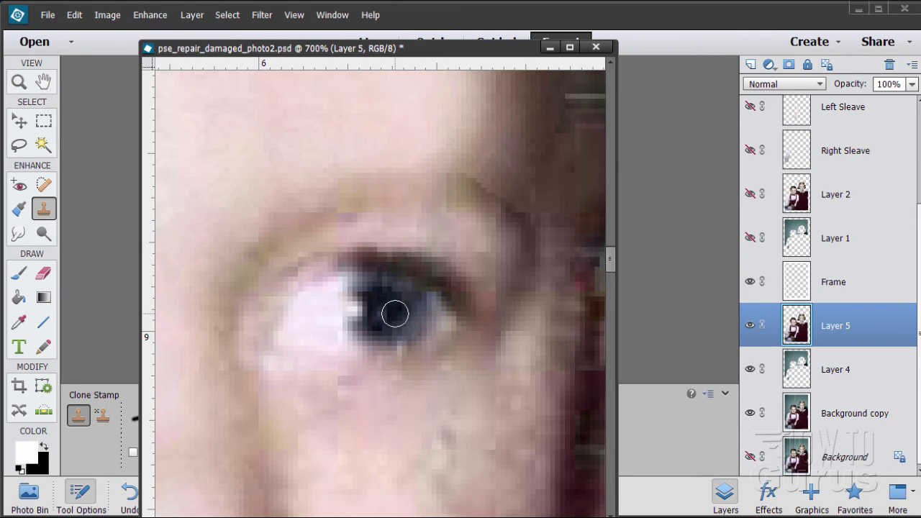
- Clone dark tones over the pupil, the iris's lower edge and the upper lash line to even out the repaired eye
{"action": "mouse_move", "coordinate": [394, 315]}
{"action": "left_mouse_down"}
{"action": "mouse_move", "coordinate": [396, 307]}
{"action": "mouse_move", "coordinate": [409, 318]}
{"action": "mouse_move", "coordinate": [482, 298]}
{"action": "left_mouse_up"}
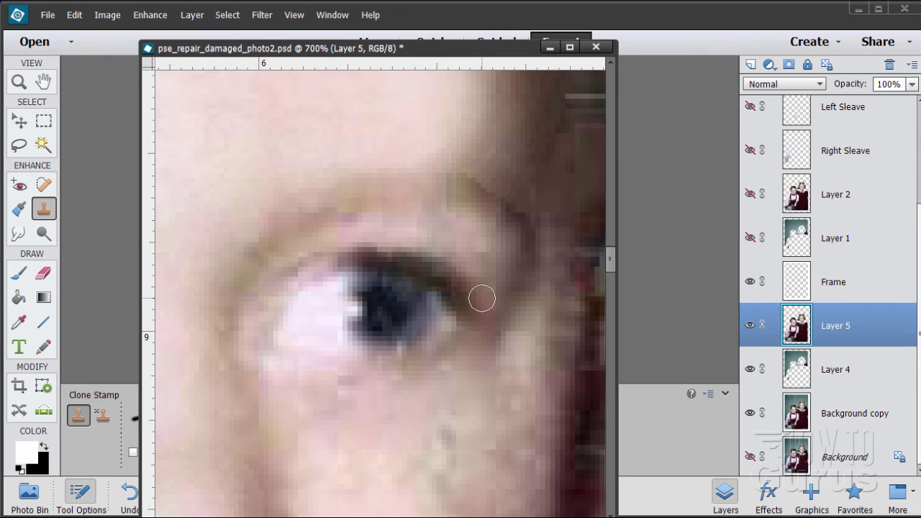
{"action": "left_click", "coordinate": [413, 336], "text": "alt"}
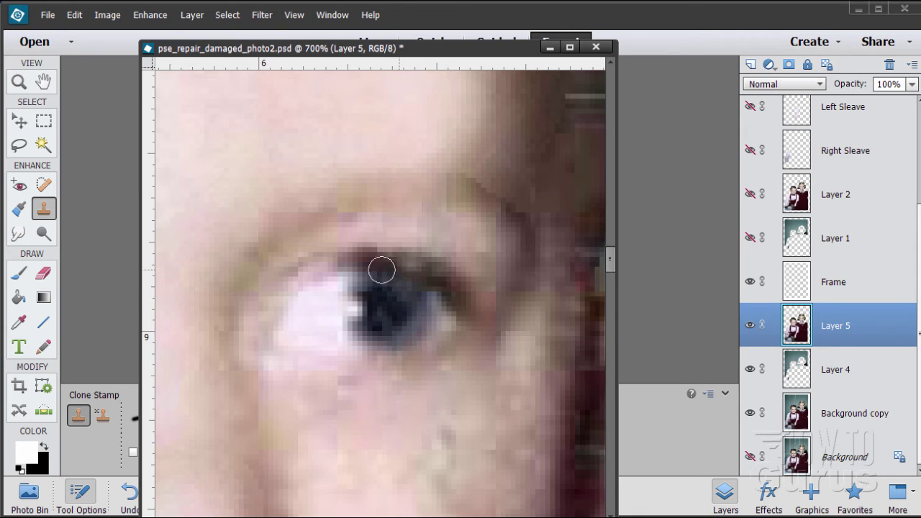
{"action": "mouse_move", "coordinate": [403, 267]}
{"action": "left_mouse_down"}
{"action": "mouse_move", "coordinate": [350, 332]}
{"action": "mouse_move", "coordinate": [359, 344]}
{"action": "mouse_move", "coordinate": [434, 259]}
{"action": "mouse_move", "coordinate": [432, 337]}
{"action": "mouse_move", "coordinate": [415, 337]}
{"action": "mouse_move", "coordinate": [418, 372]}
{"action": "mouse_move", "coordinate": [403, 286]}
{"action": "mouse_move", "coordinate": [419, 324]}
{"action": "mouse_move", "coordinate": [436, 303]}
{"action": "mouse_move", "coordinate": [435, 255]}
{"action": "mouse_move", "coordinate": [369, 273]}
{"action": "left_mouse_up"}
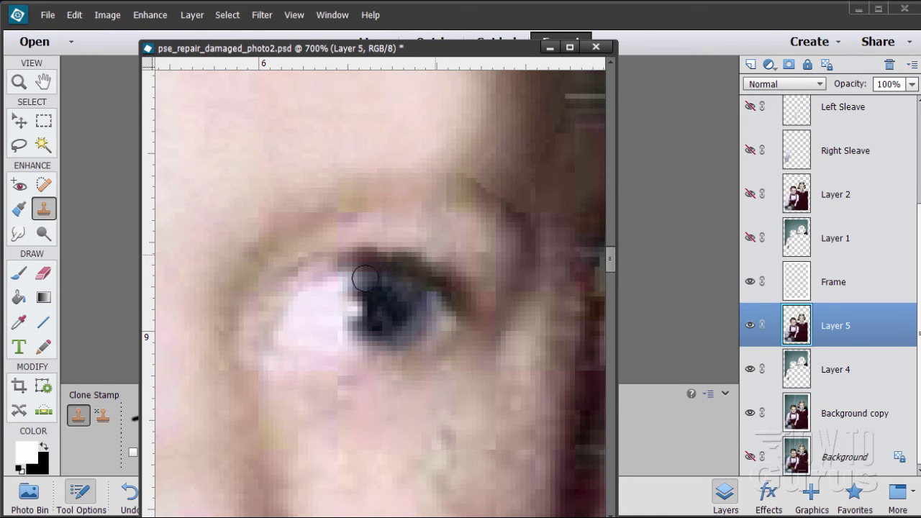
- Zoom out to 100% to examine the boy's repaired eye in the context of his whole face
{"action": "left_click", "coordinate": [19, 81]}
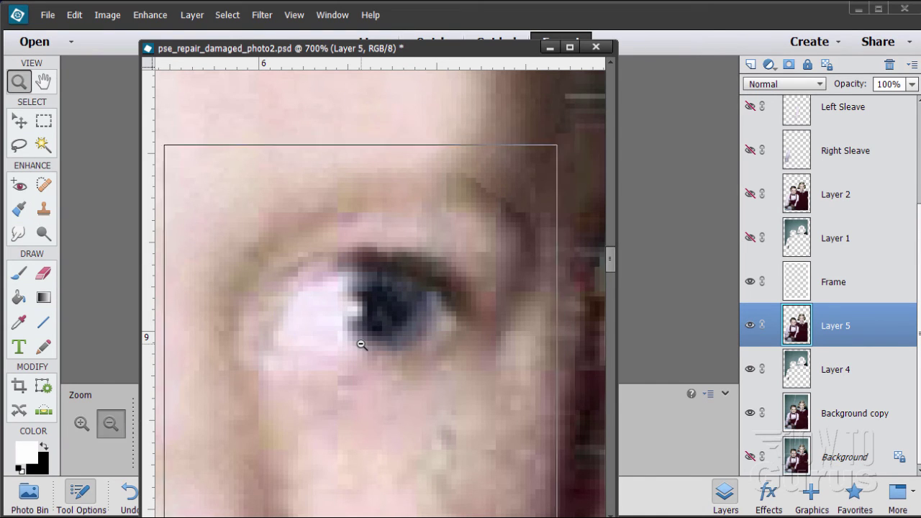
{"action": "left_click", "coordinate": [362, 345], "text": "alt"}
{"action": "left_click", "coordinate": [362, 344], "text": "alt"}
{"action": "left_click", "coordinate": [362, 345], "text": "alt"}
{"action": "left_click", "coordinate": [362, 344], "text": "alt"}
{"action": "left_click", "coordinate": [362, 345], "text": "alt"}
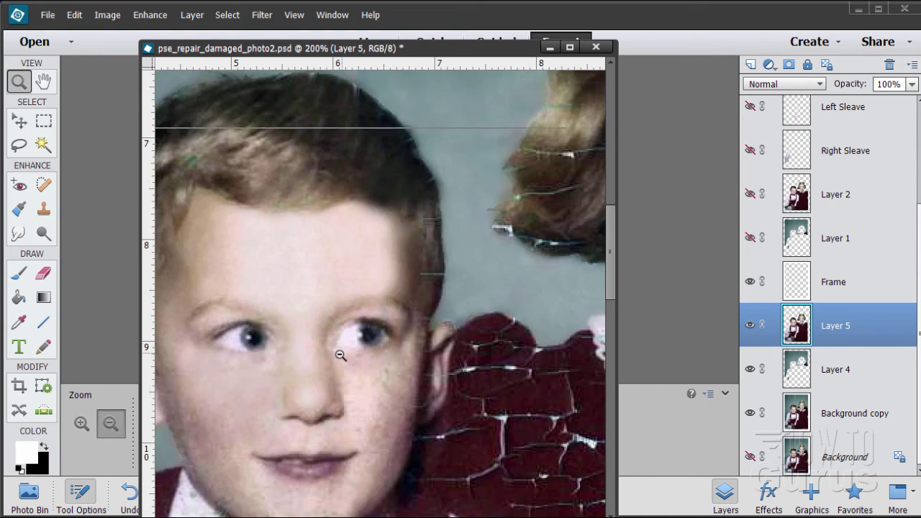
{"action": "left_click", "coordinate": [341, 355], "text": "alt"}
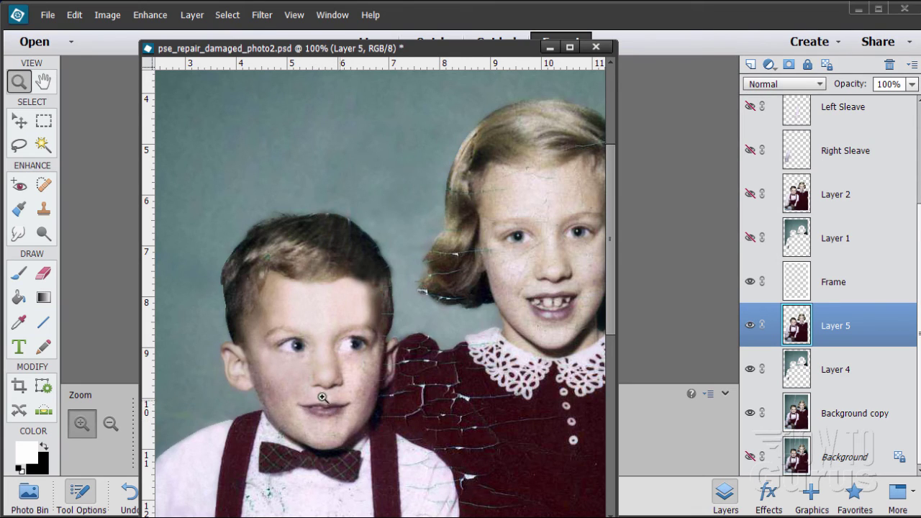
- Clone neighbouring blond hair over the green spot above the boy's forehead
{"action": "left_click", "coordinate": [282, 271]}
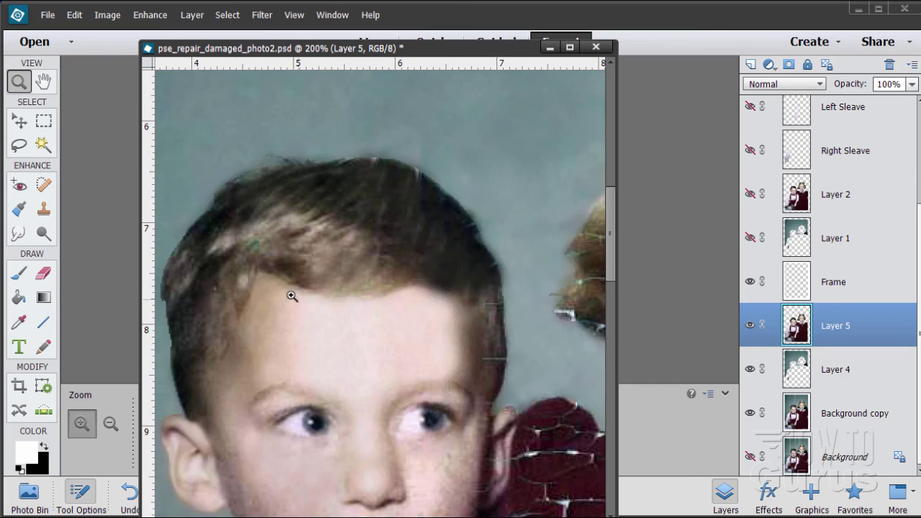
{"action": "scroll", "coordinate": [258, 317], "scroll_direction": "up", "scroll_amount": 1}
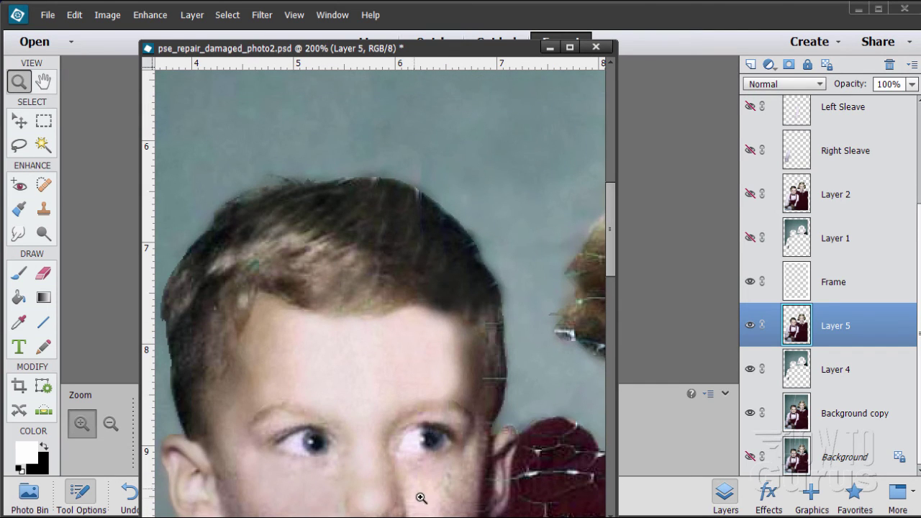
{"action": "scroll", "coordinate": [381, 287], "scroll_direction": "left", "scroll_amount": 2}
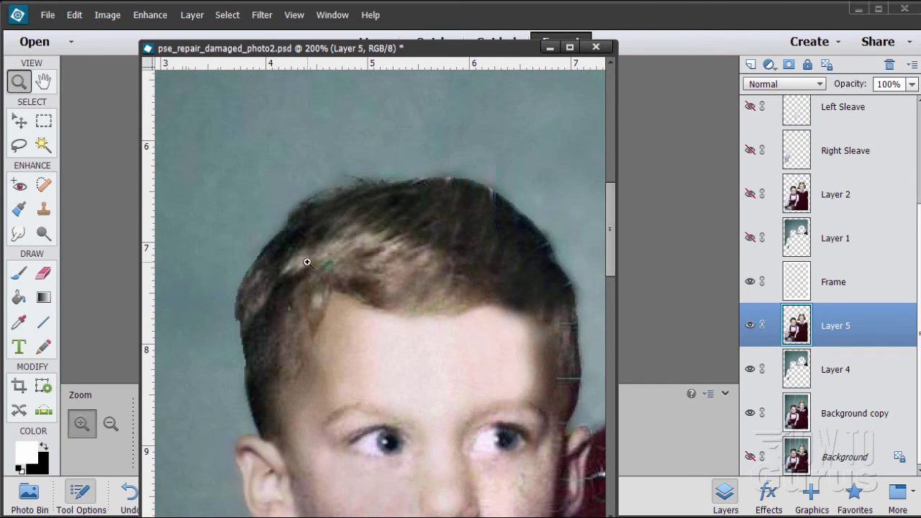
{"action": "left_click", "coordinate": [45, 211]}
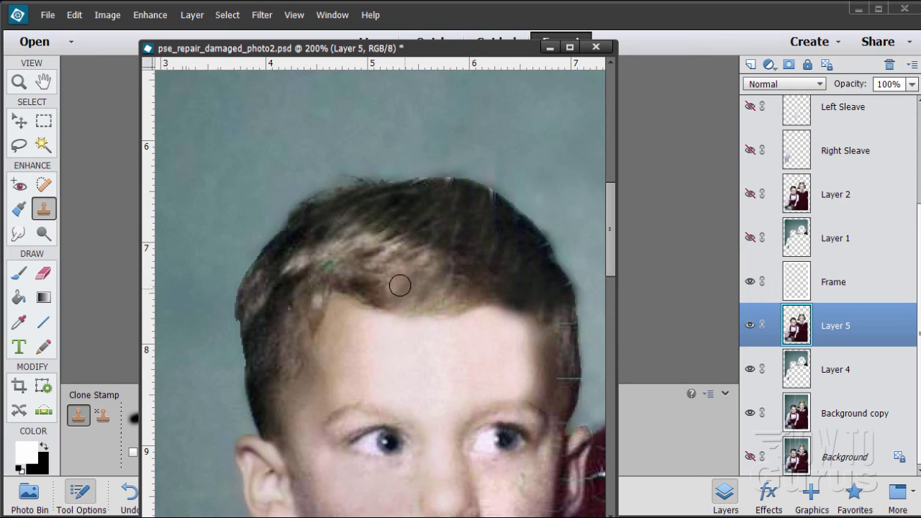
{"action": "left_click", "coordinate": [355, 264], "text": "alt"}
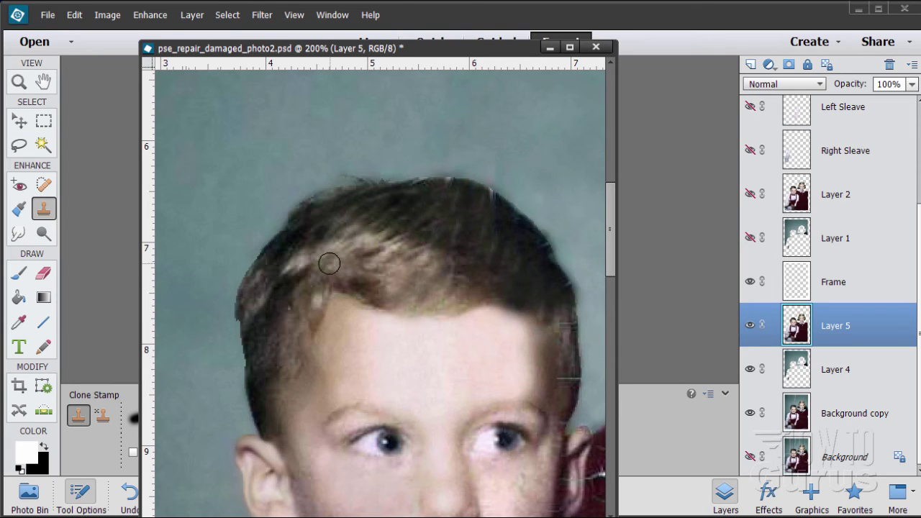
{"action": "left_click", "coordinate": [329, 262]}
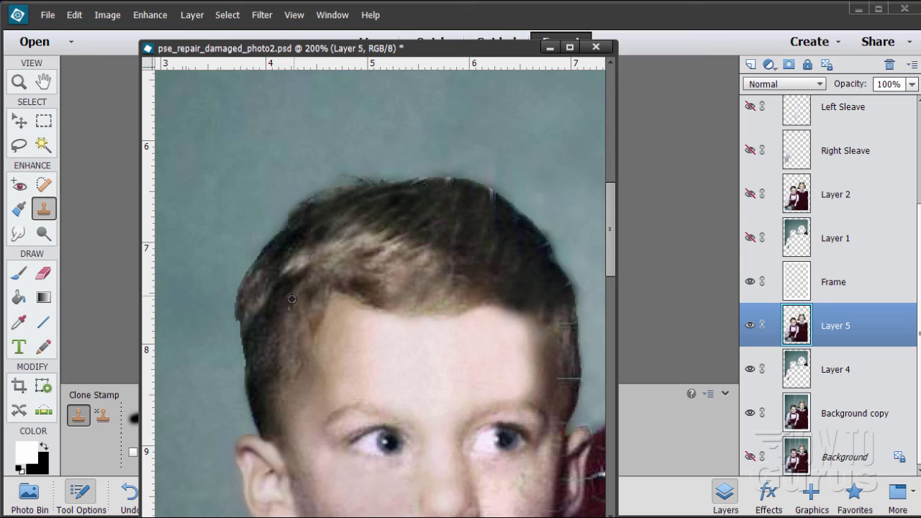
- Clone dark hair over the light cracks at the crown of the boy's head and smudge the remaining lines in his hair
{"action": "left_click", "coordinate": [432, 199], "text": "alt"}
{"action": "left_click", "coordinate": [444, 187]}
{"action": "left_click", "coordinate": [484, 201]}
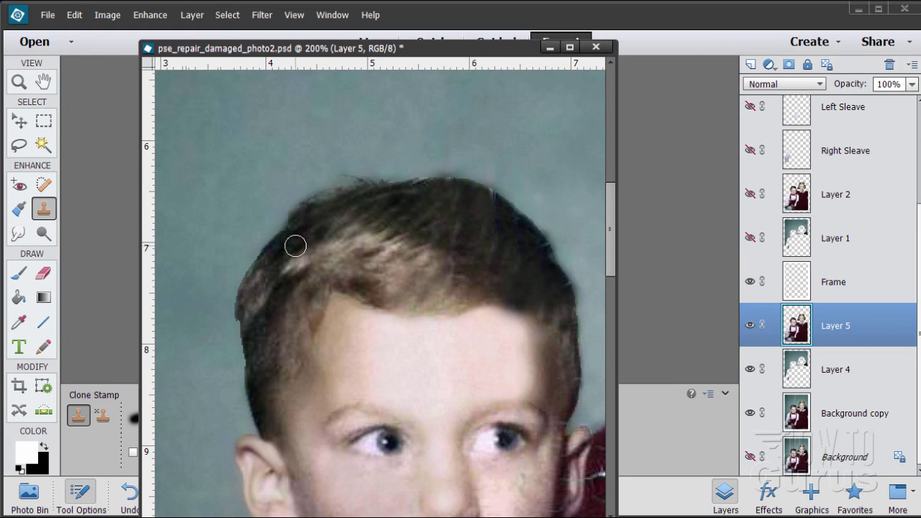
{"action": "left_click", "coordinate": [19, 233]}
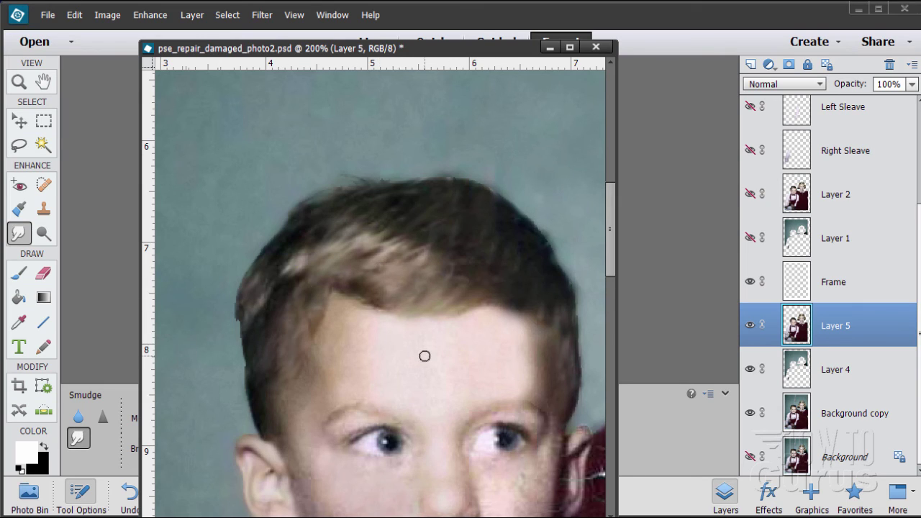
- Zoom out to 50% and examine the whole photo for cracks that still need repair
{"action": "left_click", "coordinate": [19, 81]}
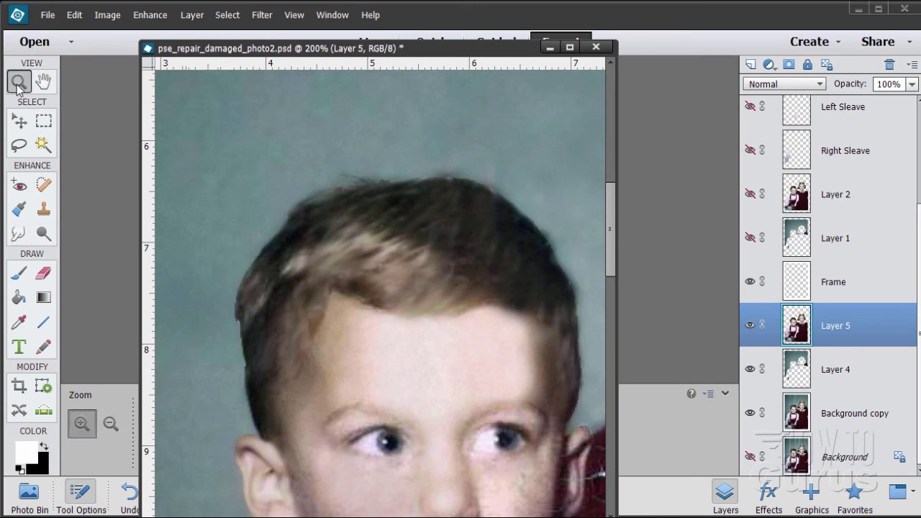
{"action": "left_click", "coordinate": [459, 348]}
{"action": "left_click", "coordinate": [462, 351]}
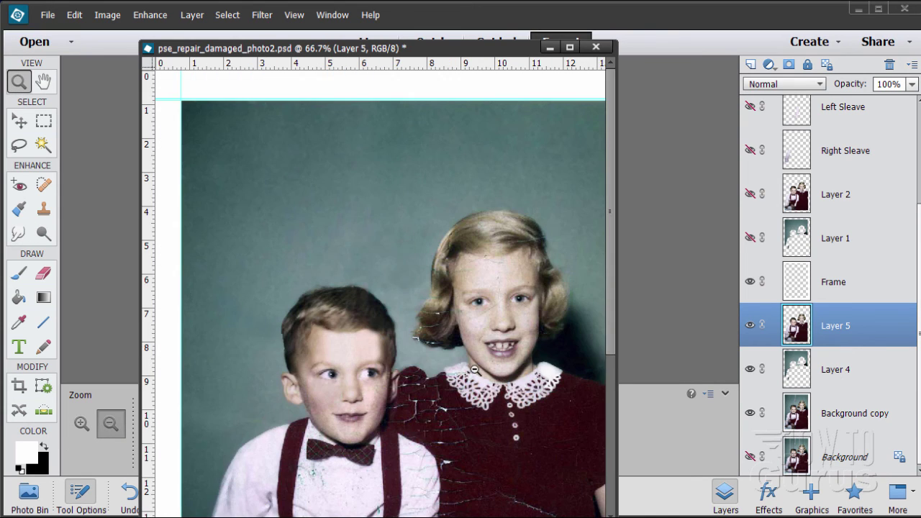
{"action": "left_click", "coordinate": [475, 374]}
{"action": "key", "text": "alt"}
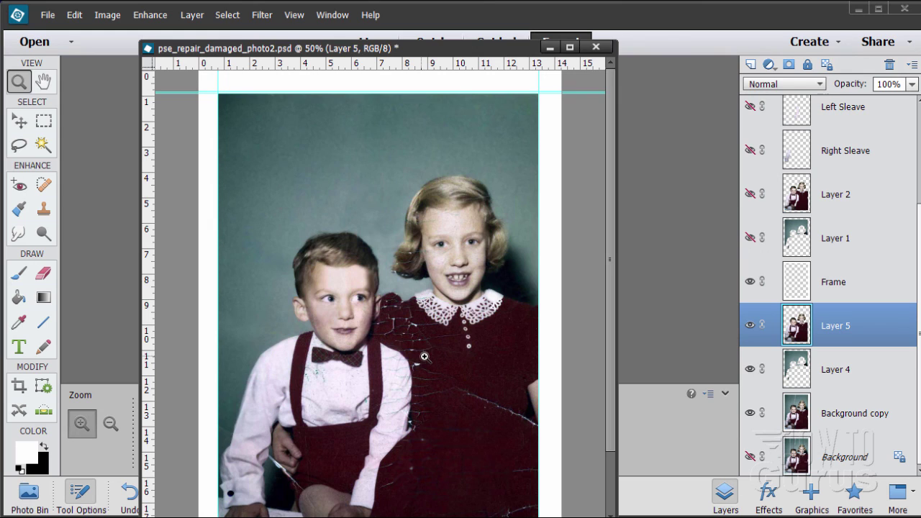
{"action": "scroll", "coordinate": [424, 356], "scroll_direction": "down", "scroll_amount": 3}
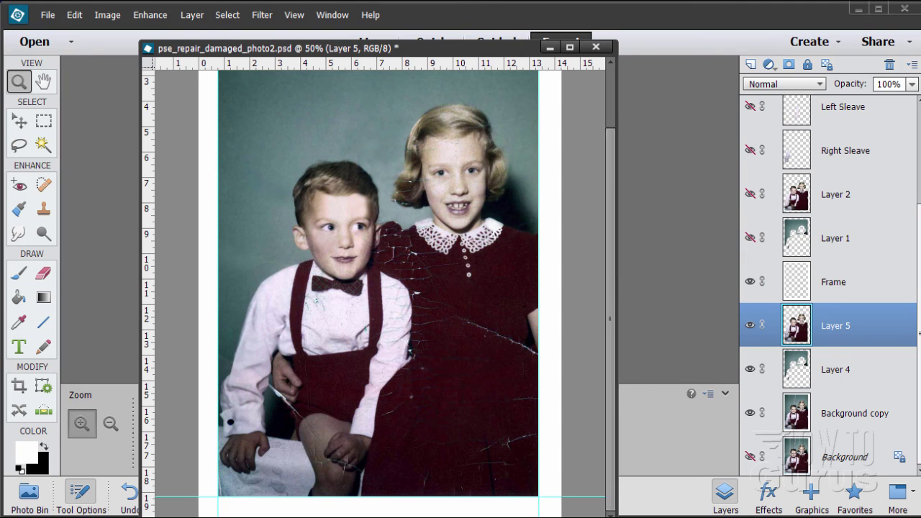
- Show Layer 3 and Layer 3 copy, switching Layer 3 copy off and on to compare the two finished versions
{"action": "scroll", "coordinate": [834, 216], "scroll_direction": "up", "scroll_amount": 4}
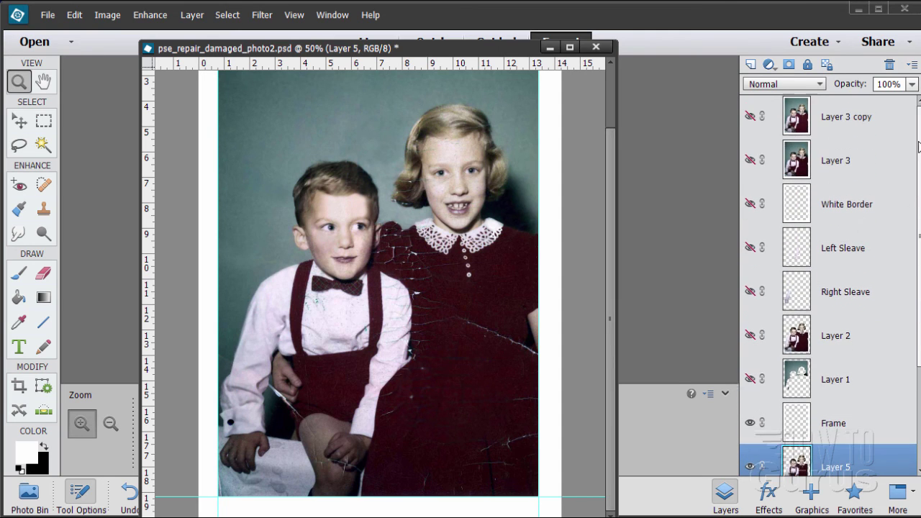
{"action": "left_click", "coordinate": [750, 118]}
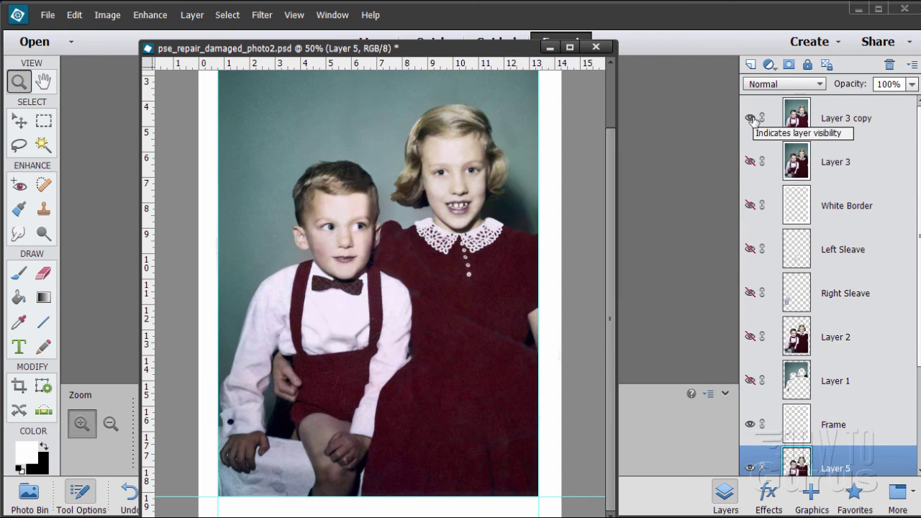
{"action": "left_click", "coordinate": [750, 118]}
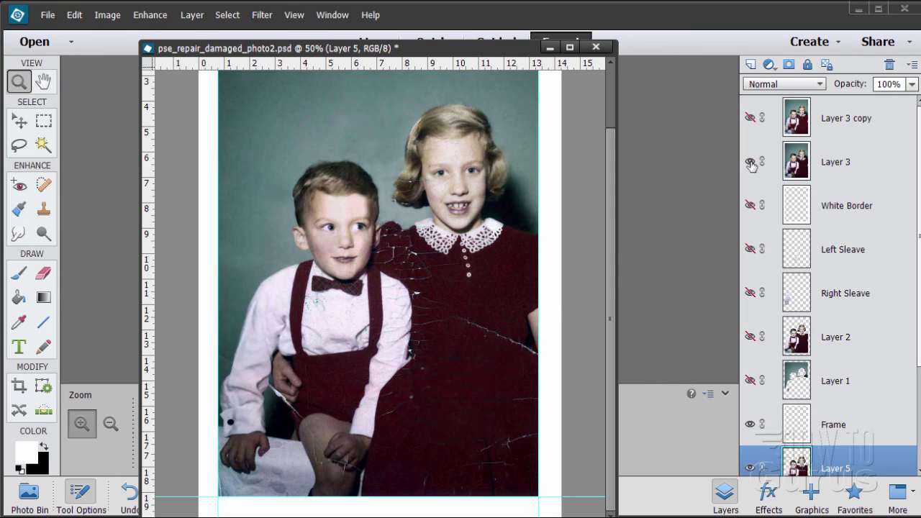
{"action": "left_click", "coordinate": [750, 161]}
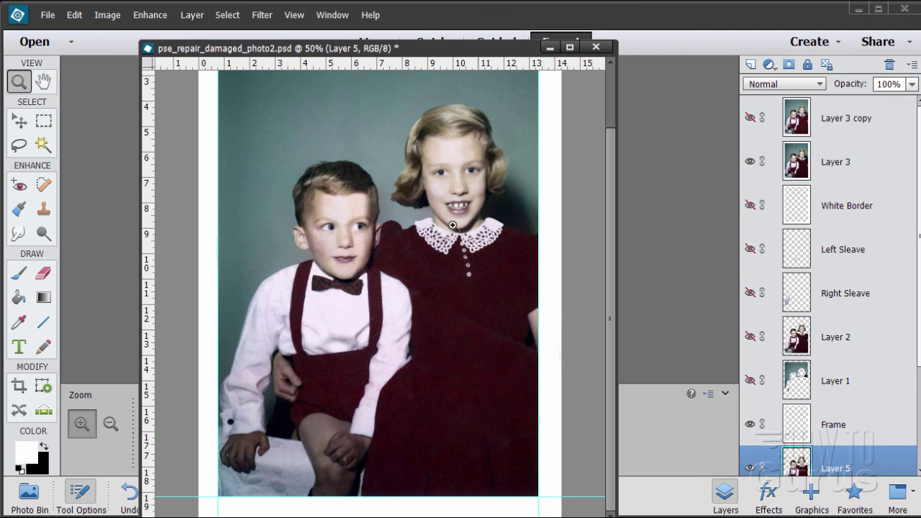
{"action": "left_click", "coordinate": [750, 119]}
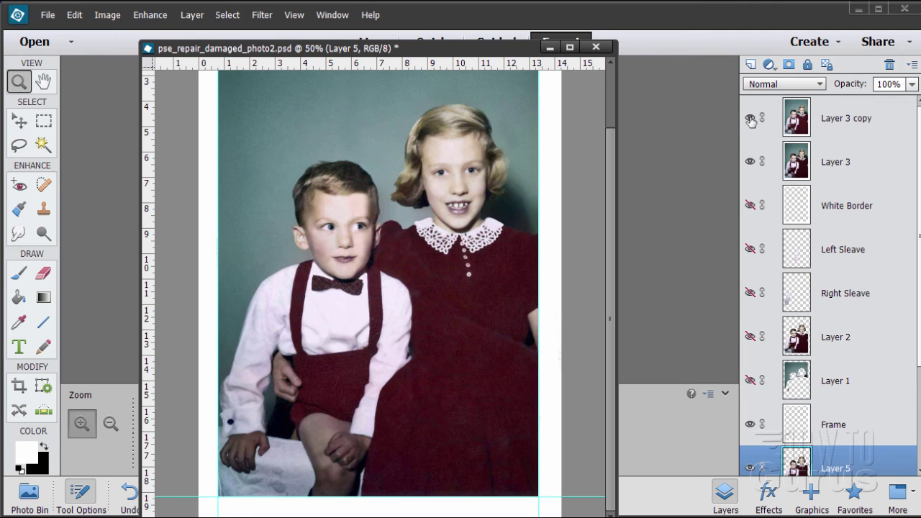
{"action": "left_click", "coordinate": [750, 119]}
{"action": "left_click", "coordinate": [750, 119]}
{"action": "left_click", "coordinate": [750, 119]}
{"action": "left_click", "coordinate": [750, 118]}
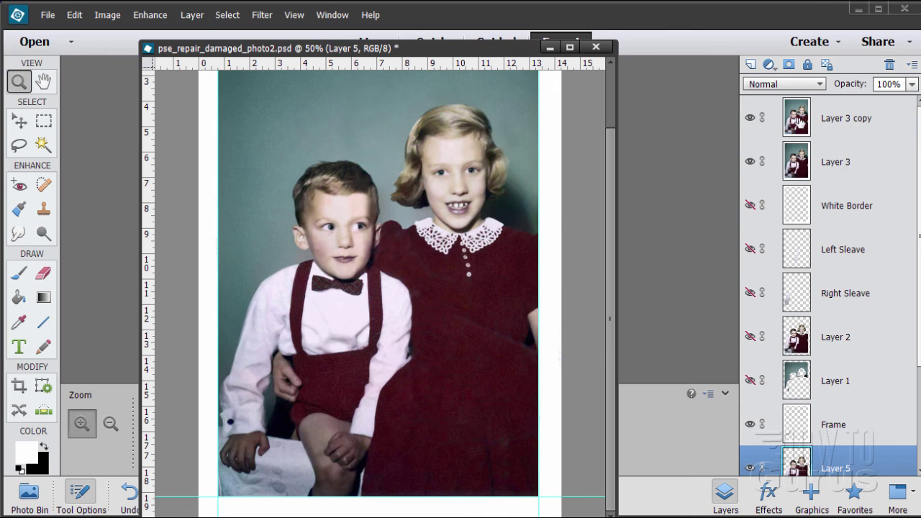
- Make Layer 3 copy the active layer and view the available lighting adjustments without applying any
{"action": "left_click", "coordinate": [839, 120]}
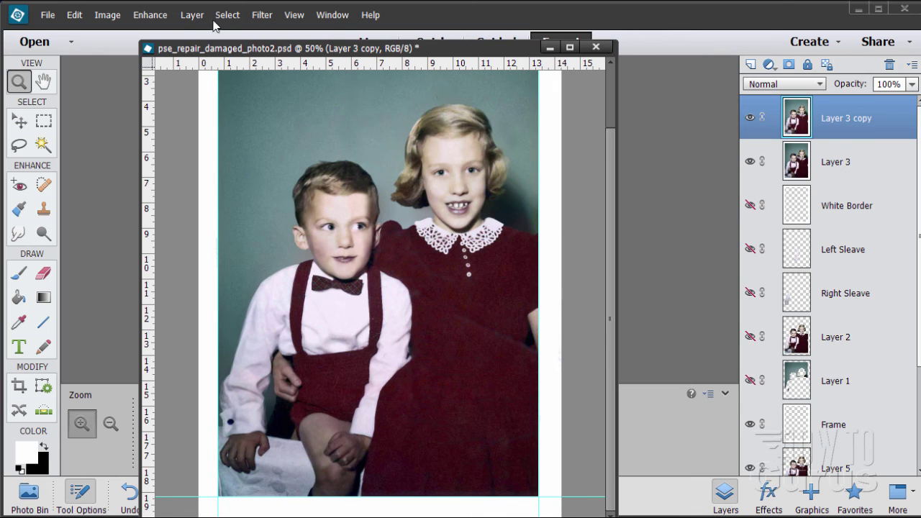
{"action": "left_click", "coordinate": [150, 17]}
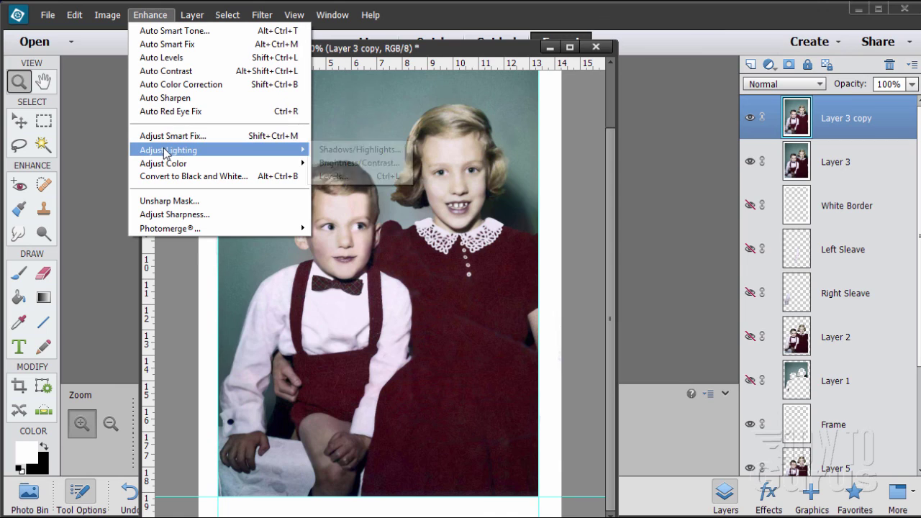
{"action": "mouse_move", "coordinate": [167, 152]}
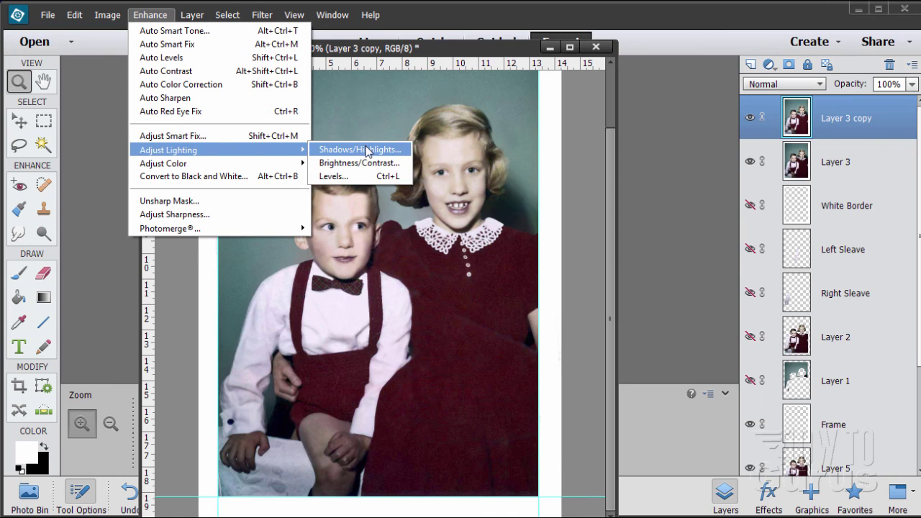
{"action": "left_click", "coordinate": [620, 192]}
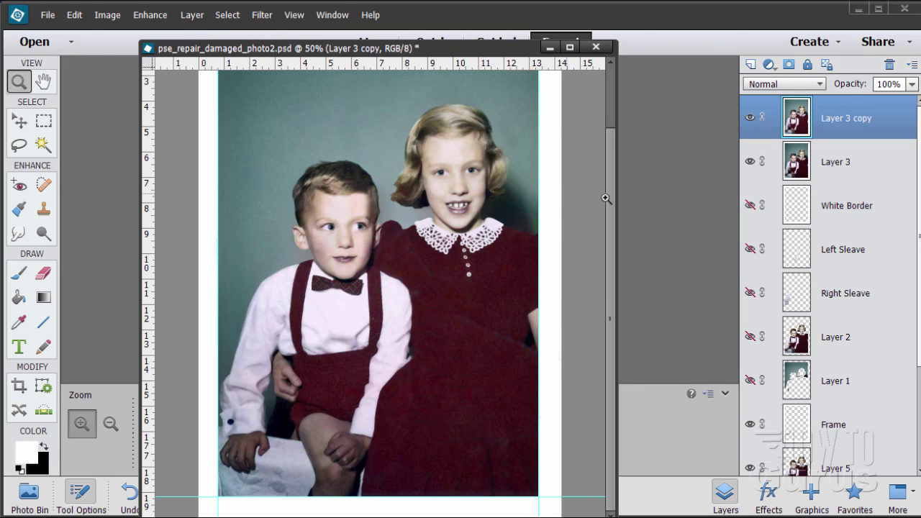
- Hide Layer 3, Frame, Layer 5, Layer 4 and Background copy, and show the original Background layer
{"action": "left_click", "coordinate": [750, 163]}
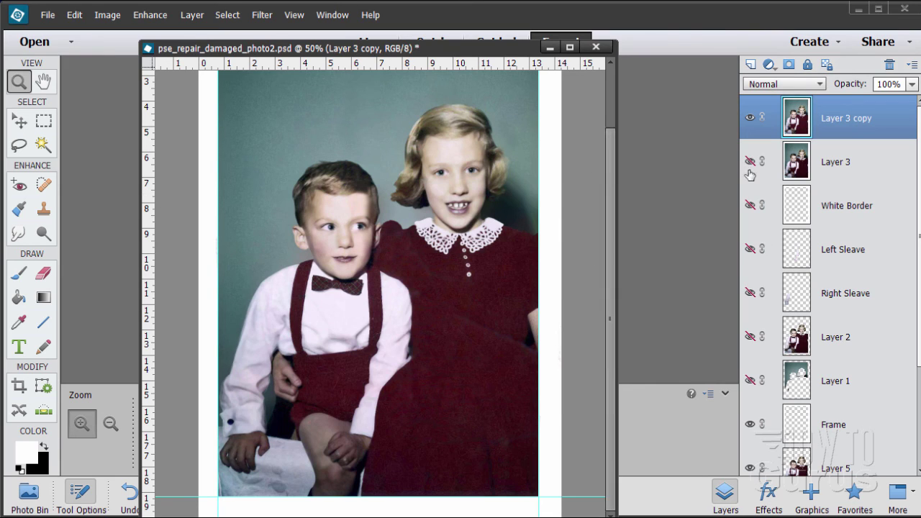
{"action": "left_click", "coordinate": [749, 425]}
{"action": "left_click", "coordinate": [749, 468]}
{"action": "scroll", "coordinate": [917, 317], "scroll_direction": "down", "scroll_amount": 3}
{"action": "scroll", "coordinate": [827, 288], "scroll_direction": "down", "scroll_amount": 1}
{"action": "left_click", "coordinate": [750, 368]}
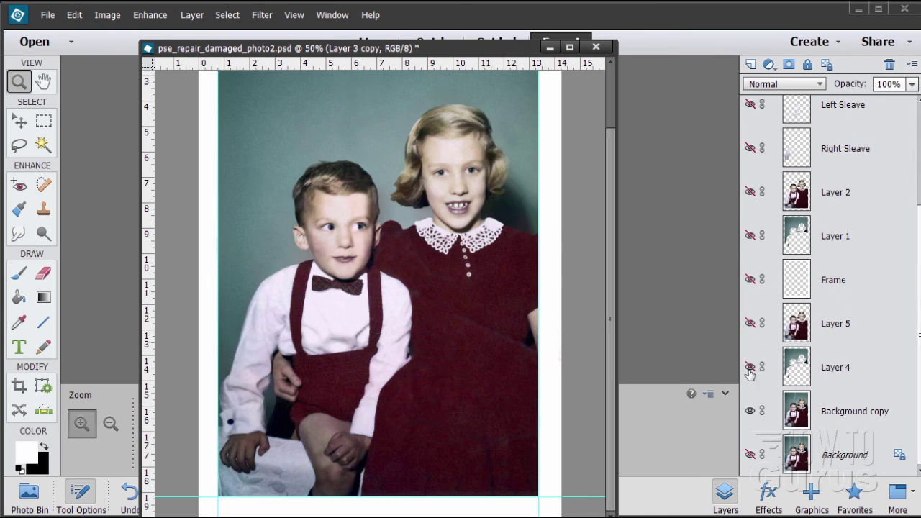
{"action": "left_click", "coordinate": [749, 412]}
{"action": "left_click", "coordinate": [750, 455]}
- Hide and reshow Layer 3 copy to compare the restored photo with the damaged original
{"action": "scroll", "coordinate": [849, 176], "scroll_direction": "up", "scroll_amount": 4}
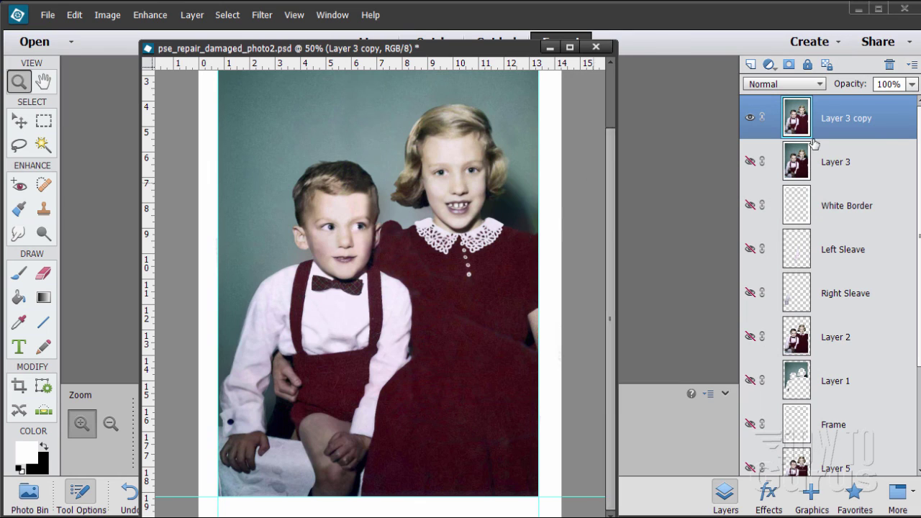
{"action": "left_click", "coordinate": [749, 118]}
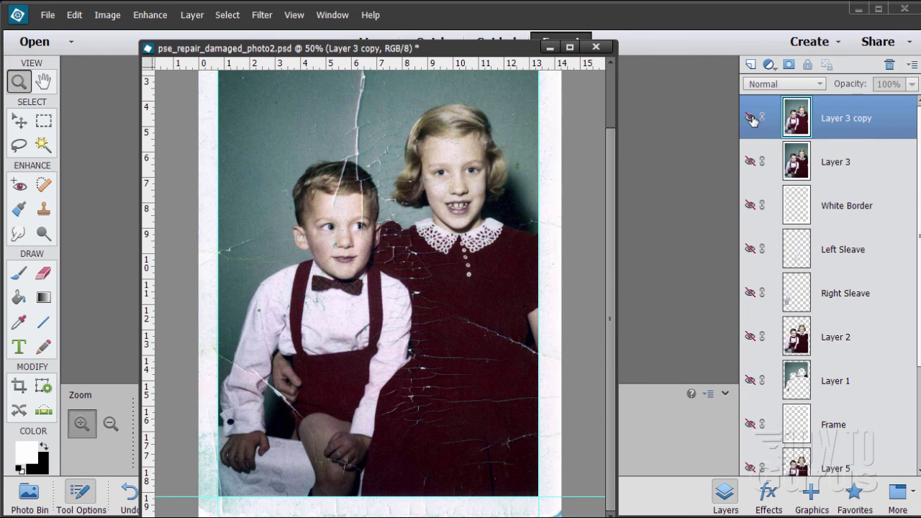
{"action": "left_click", "coordinate": [749, 118]}
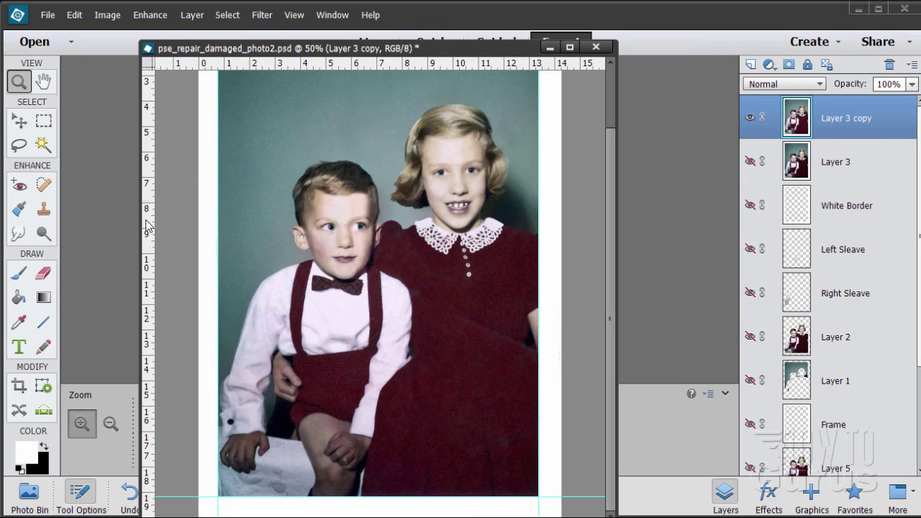
- Review the retouching tools used for the repair: Smudge, Blur, Sharpen and Clone Stamp
{"action": "left_click", "coordinate": [19, 233]}
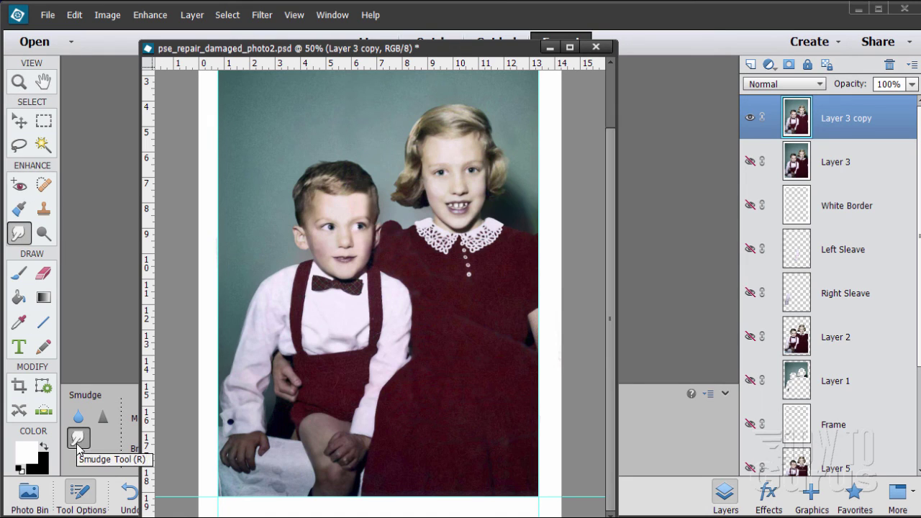
{"action": "left_click", "coordinate": [77, 417]}
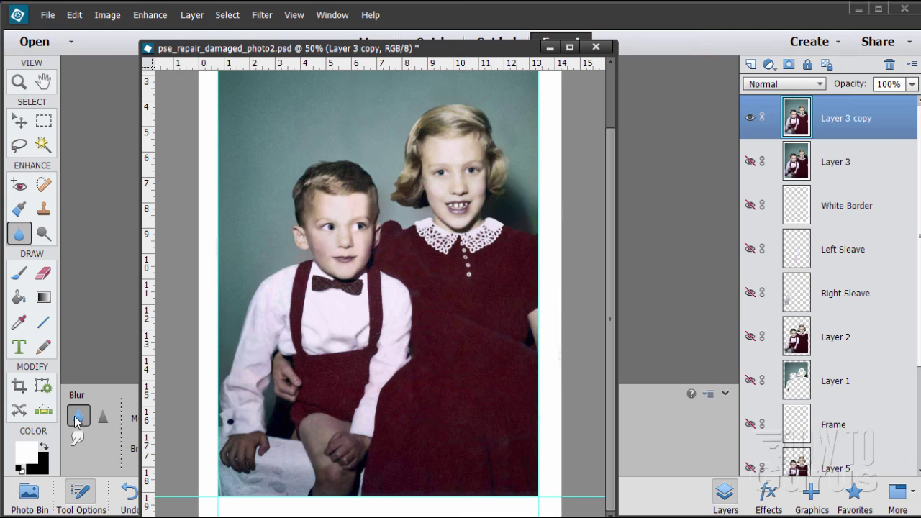
{"action": "left_click", "coordinate": [102, 421]}
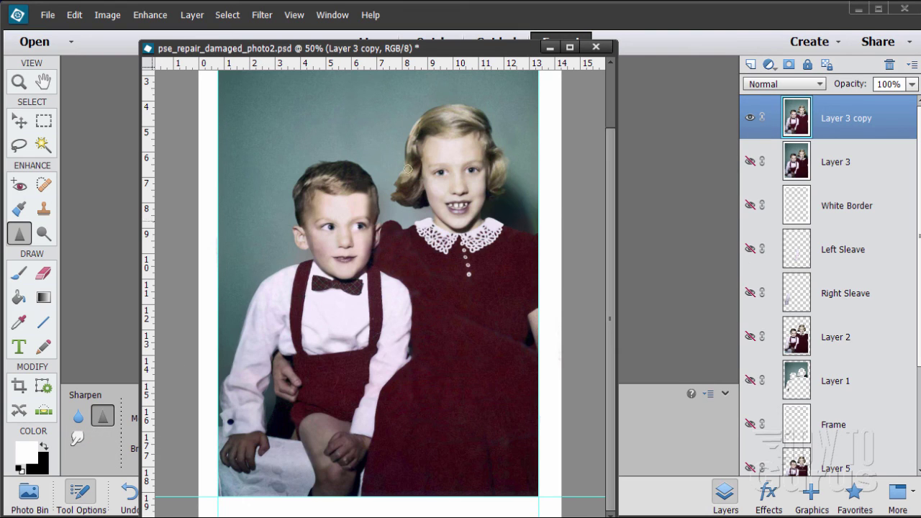
{"action": "left_click", "coordinate": [45, 210]}
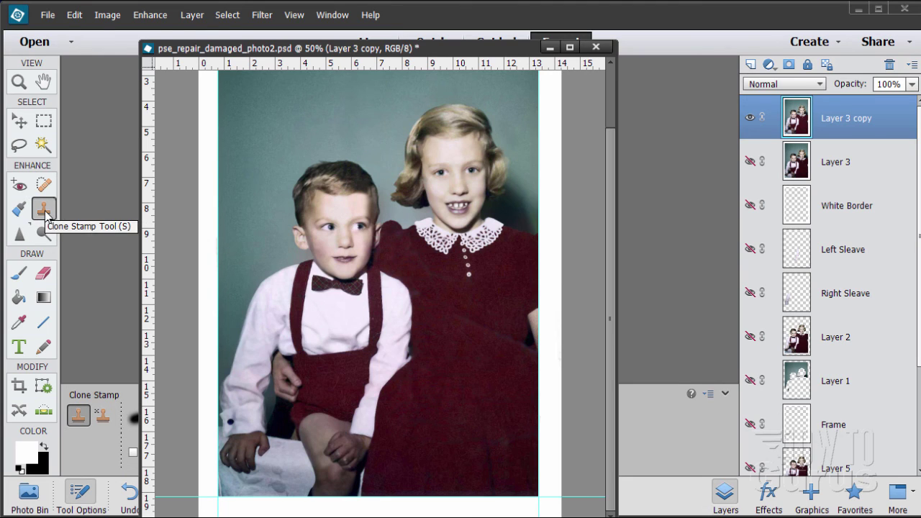
- View the Dust & Scratches entry among the Noise filters and compare Layer 3 copy with the damaged original once more
{"action": "left_click", "coordinate": [268, 20]}
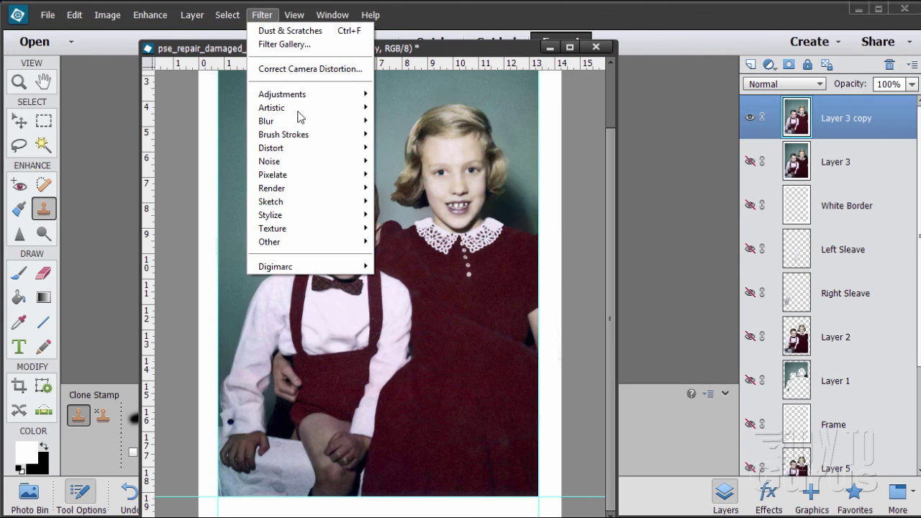
{"action": "mouse_move", "coordinate": [309, 160]}
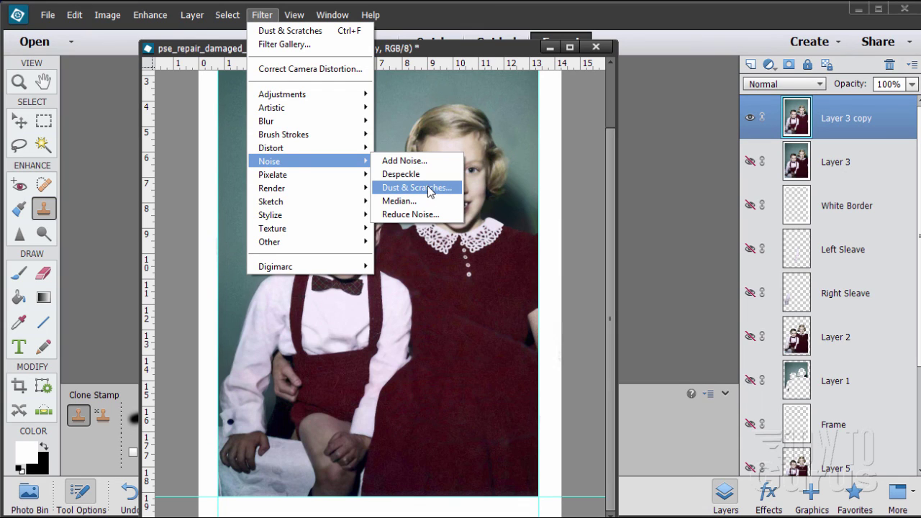
{"action": "left_click", "coordinate": [613, 165]}
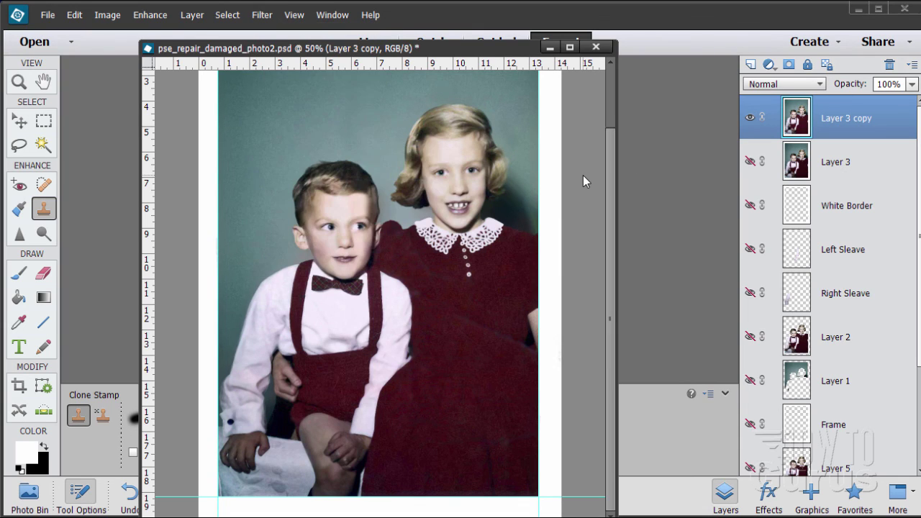
{"action": "left_click", "coordinate": [748, 119]}
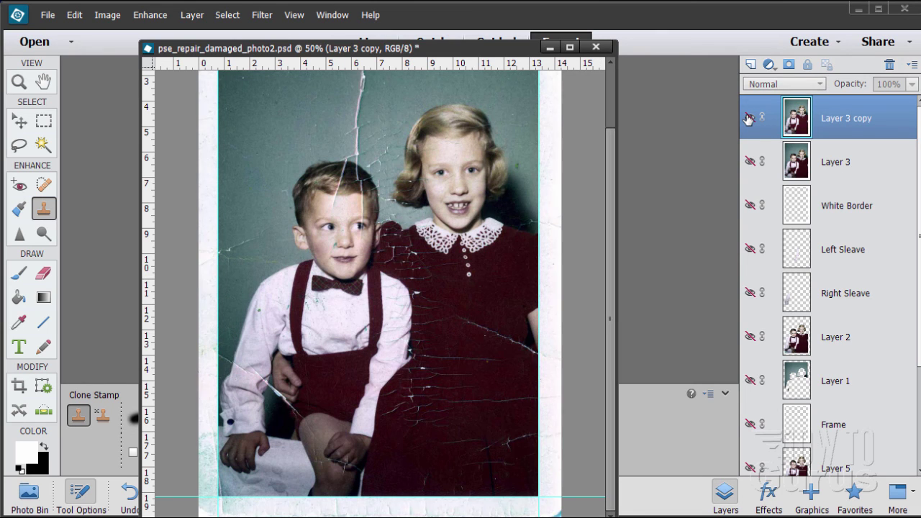
{"action": "left_click", "coordinate": [750, 120]}
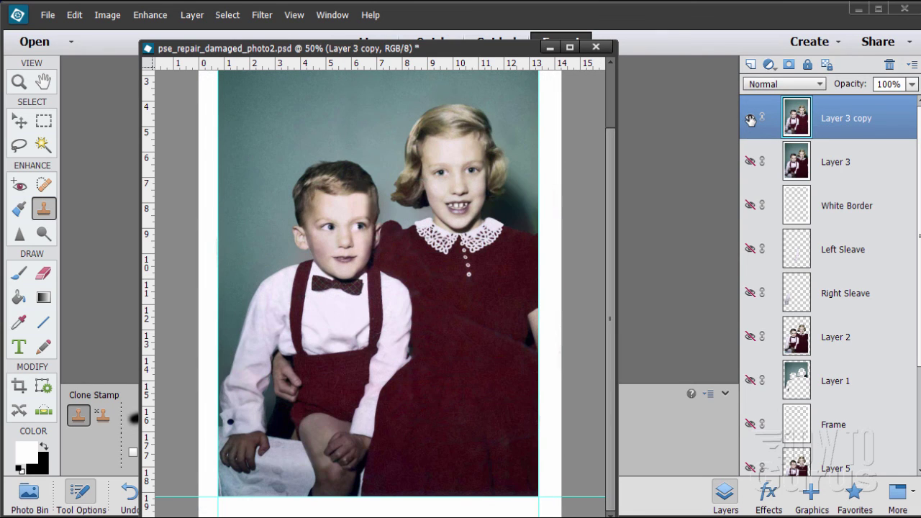